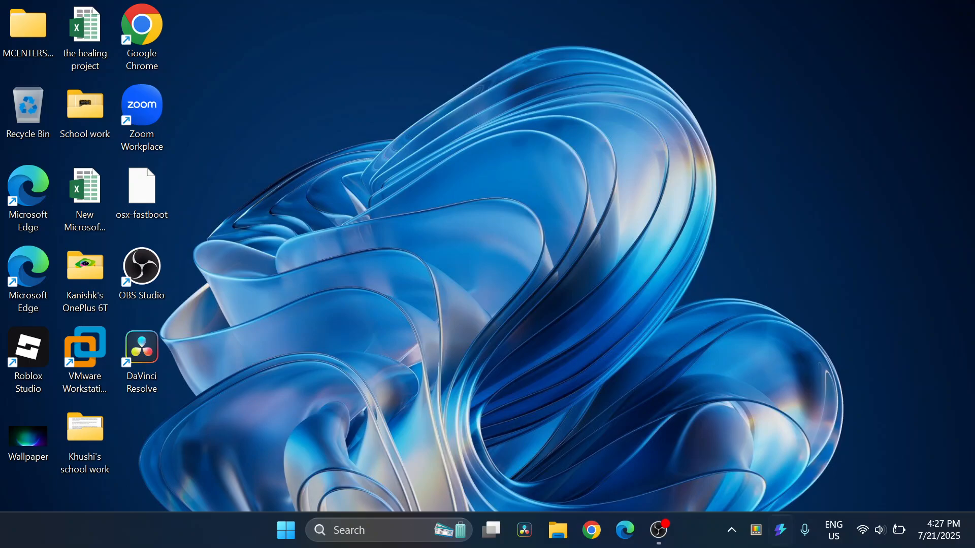
Search for "power" in the Command Palette and launch PowerToys (Preview)
{"action": "key", "text": "super"}
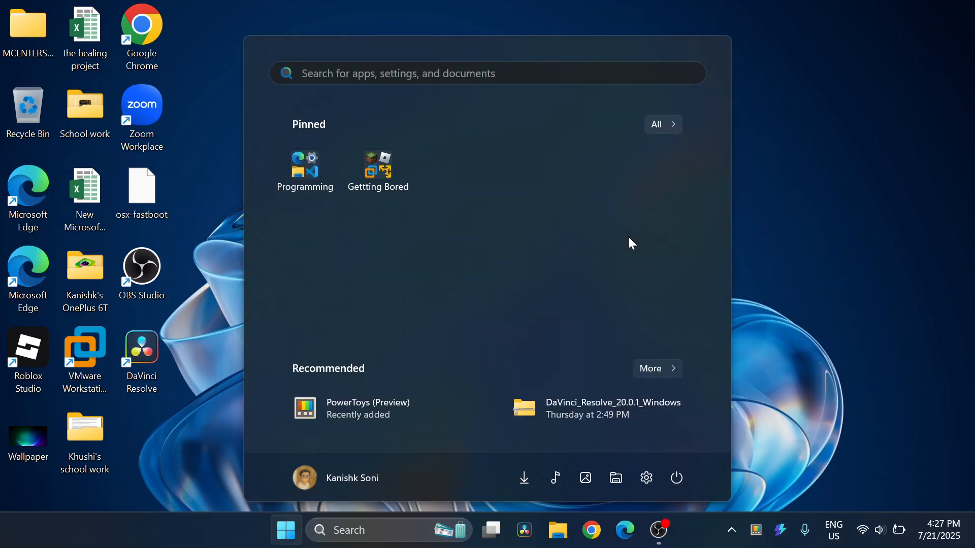
{"action": "key", "text": "Escape"}
{"action": "key", "text": "alt+space"}
{"action": "type", "text": "power"}
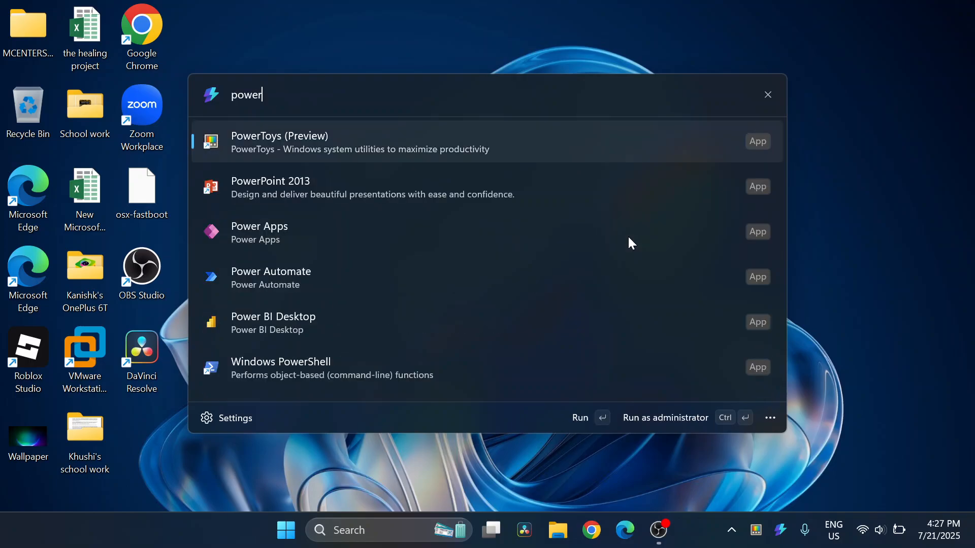
{"action": "key", "text": "Return"}
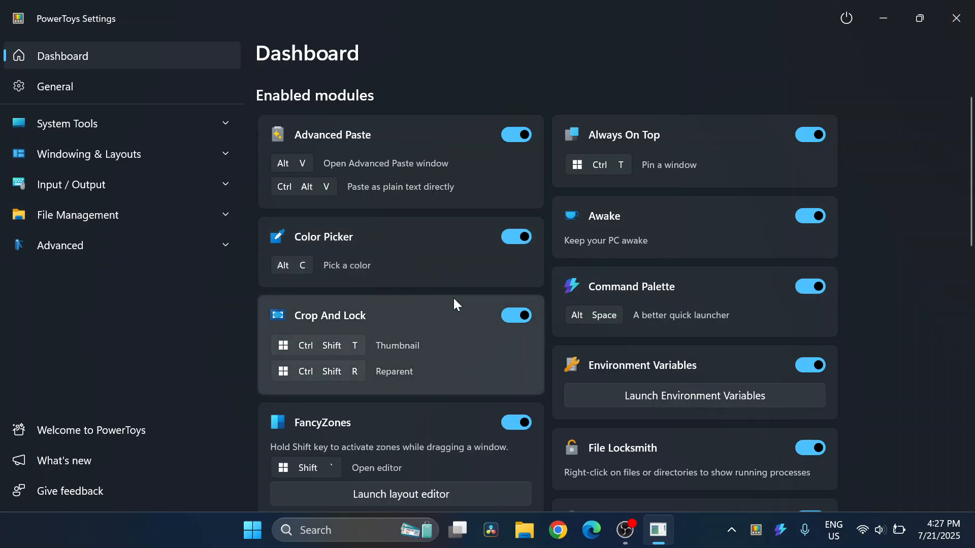
Open the Command Palette settings from its PowerToys page and save Alt+Space as the activation shortcut
{"action": "left_click", "coordinate": [754, 285]}
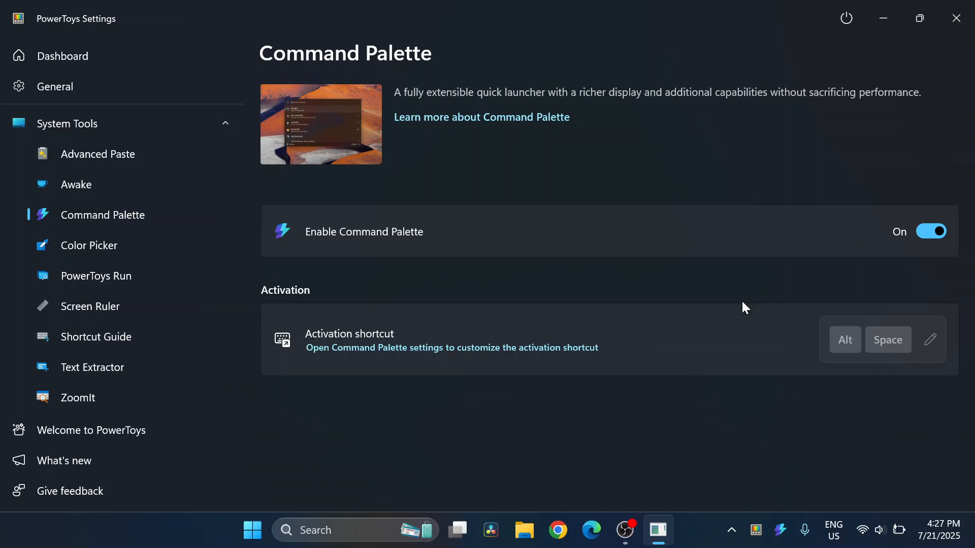
{"action": "left_click", "coordinate": [557, 355]}
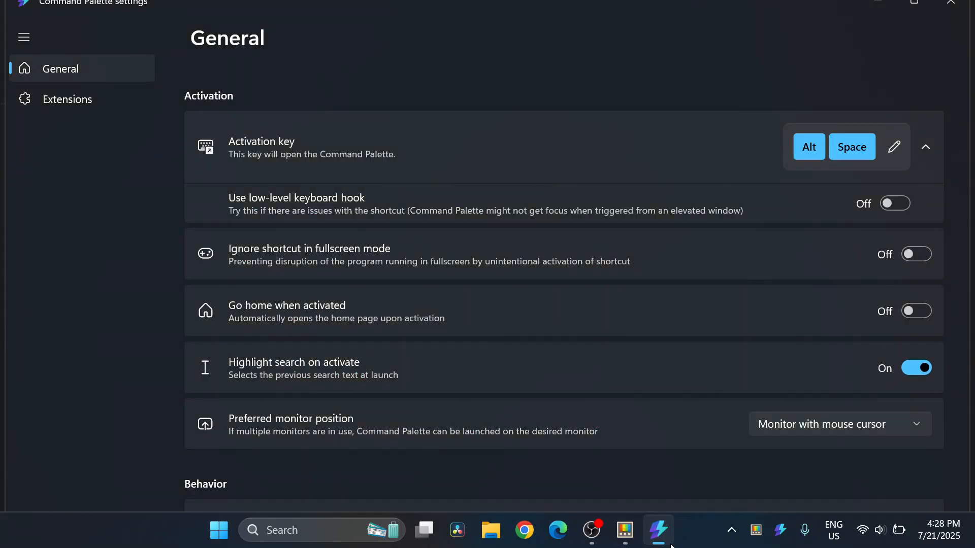
{"action": "left_click", "coordinate": [895, 150]}
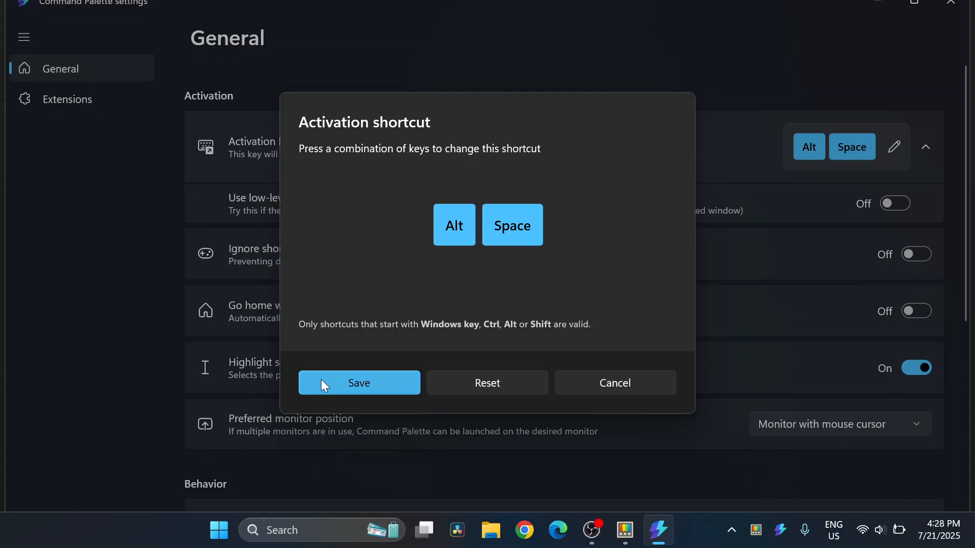
{"action": "left_click", "coordinate": [332, 374]}
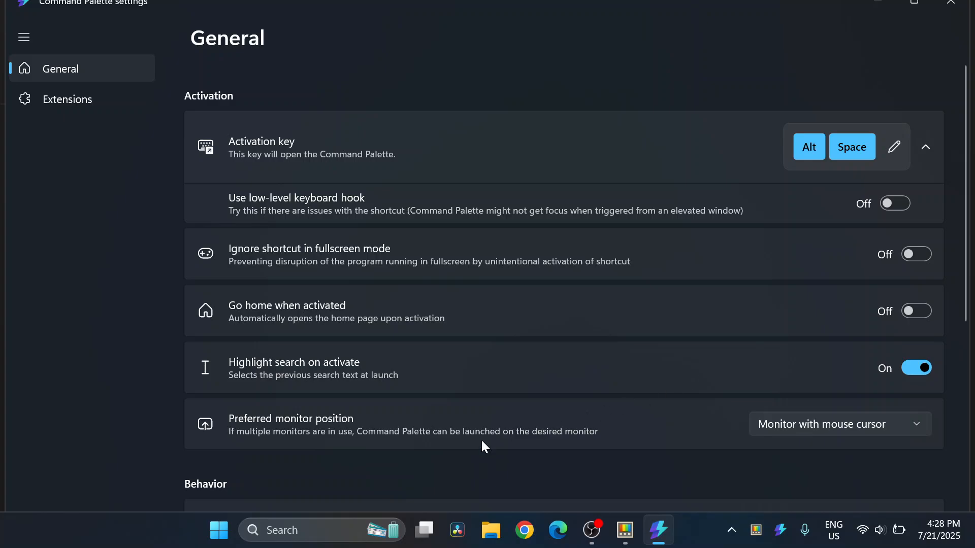
Try out the Go home when activated option with the Command Palette and switch it off again
{"action": "scroll", "coordinate": [517, 475], "scroll_direction": "down", "scroll_amount": 3}
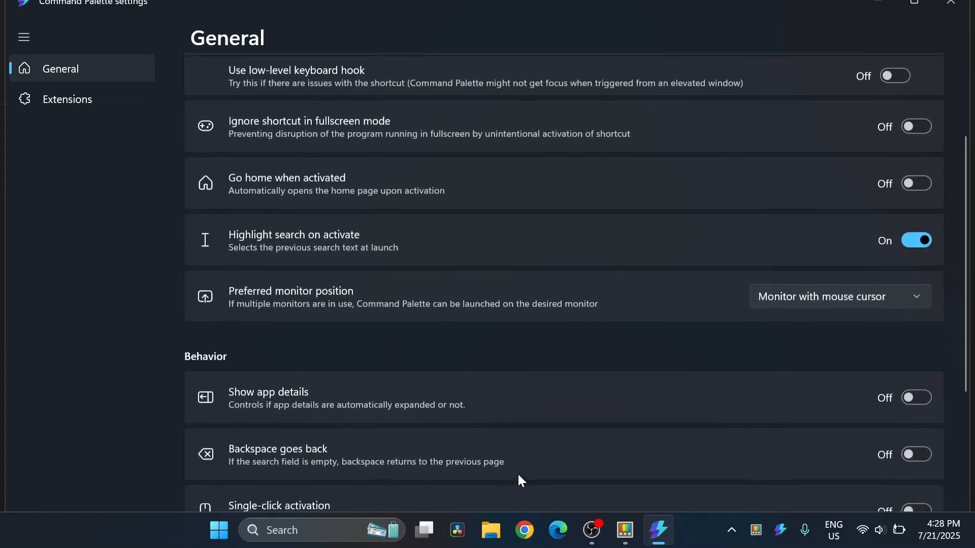
{"action": "key", "text": "super+alt+space"}
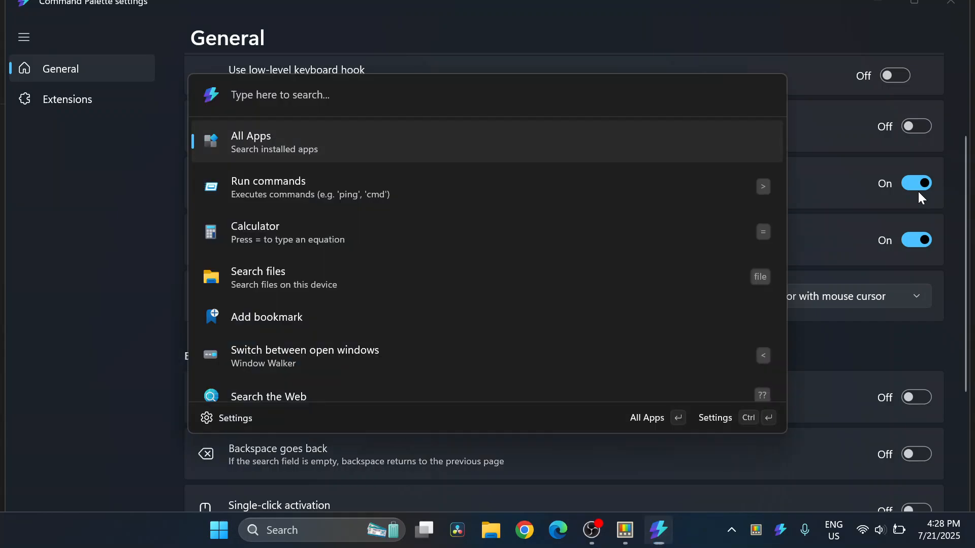
{"action": "left_click", "coordinate": [3, 335]}
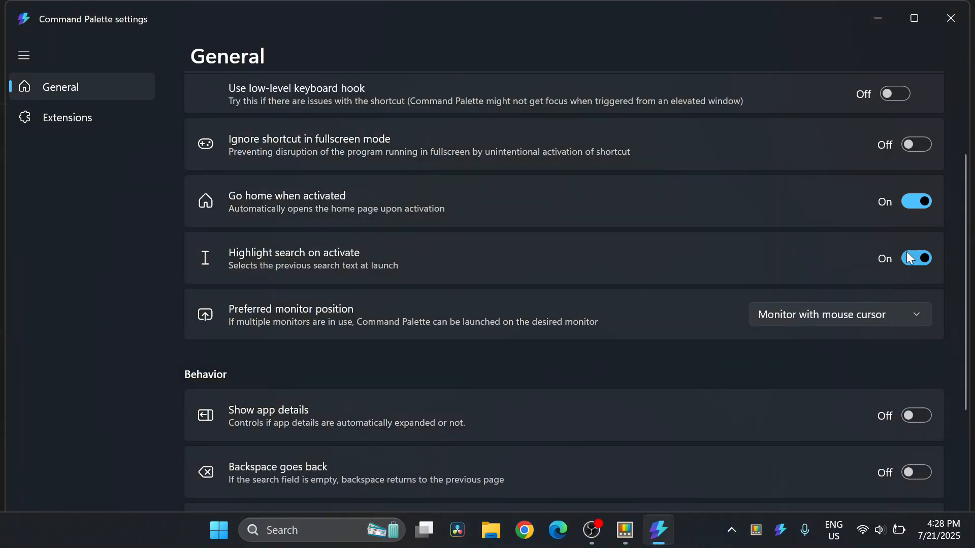
{"action": "left_click", "coordinate": [920, 202]}
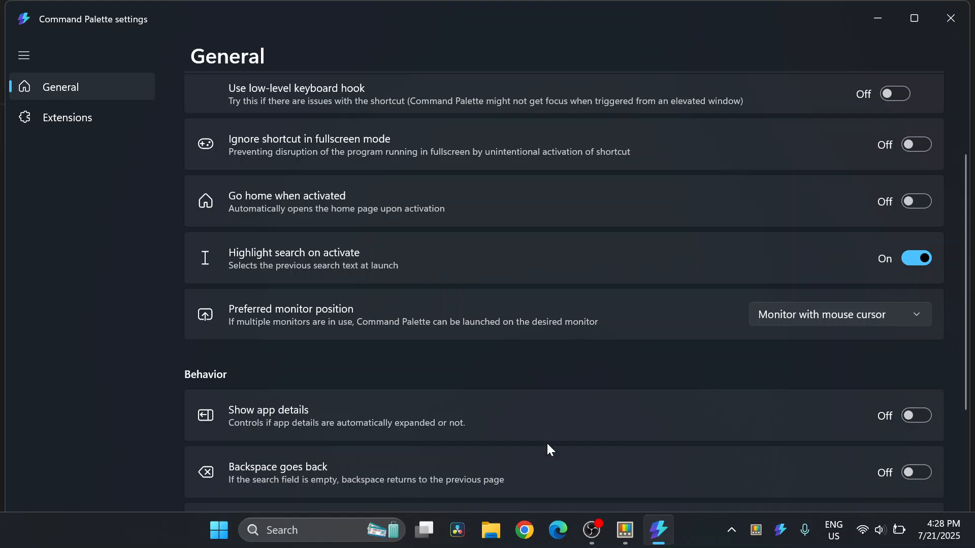
Review the remaining General options and minimize both the Command Palette settings and PowerToys Settings windows
{"action": "scroll", "coordinate": [547, 446], "scroll_direction": "down", "scroll_amount": 5}
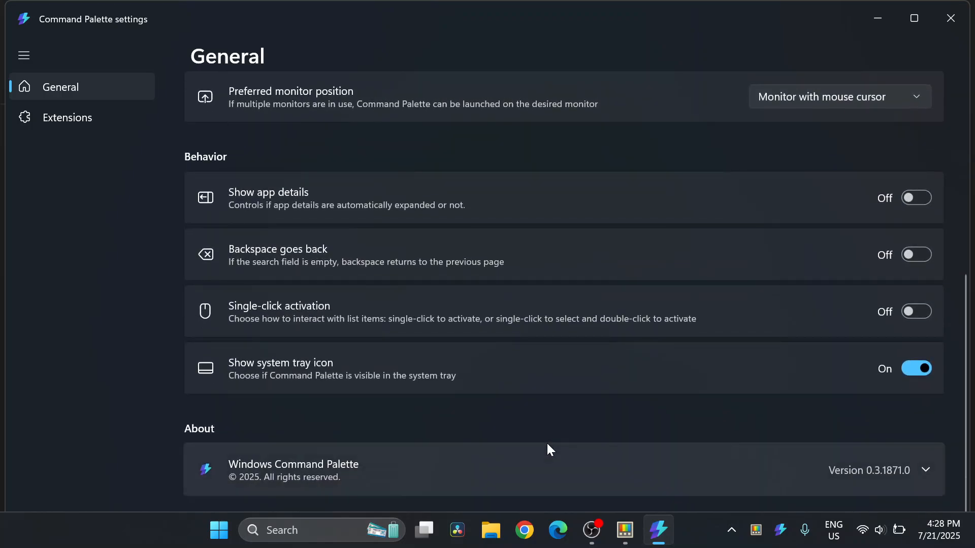
{"action": "scroll", "coordinate": [546, 442], "scroll_direction": "up", "scroll_amount": 10}
{"action": "left_click", "coordinate": [879, 16]}
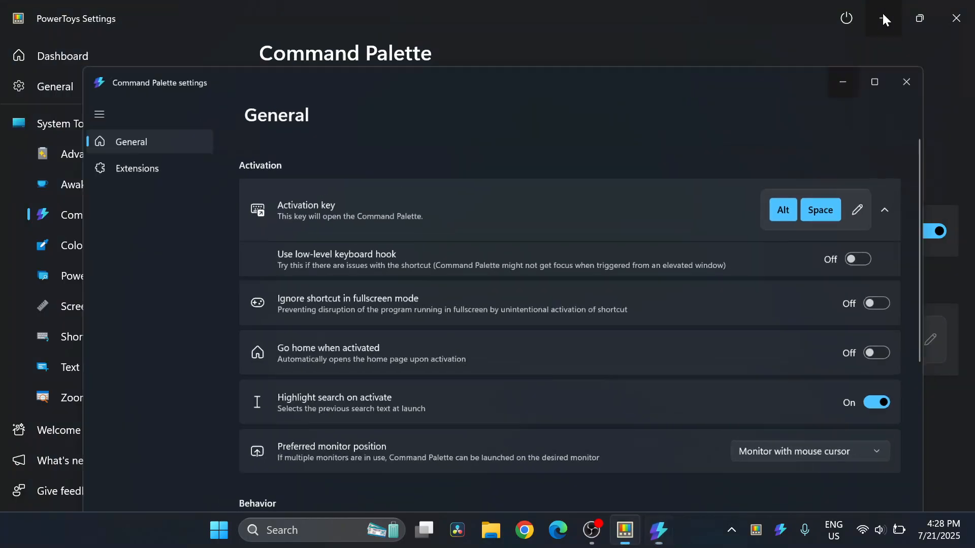
{"action": "left_click", "coordinate": [882, 17]}
Open the Command Palette and go through its built-in commands as far as Windows Services
{"action": "key", "text": "alt+space"}
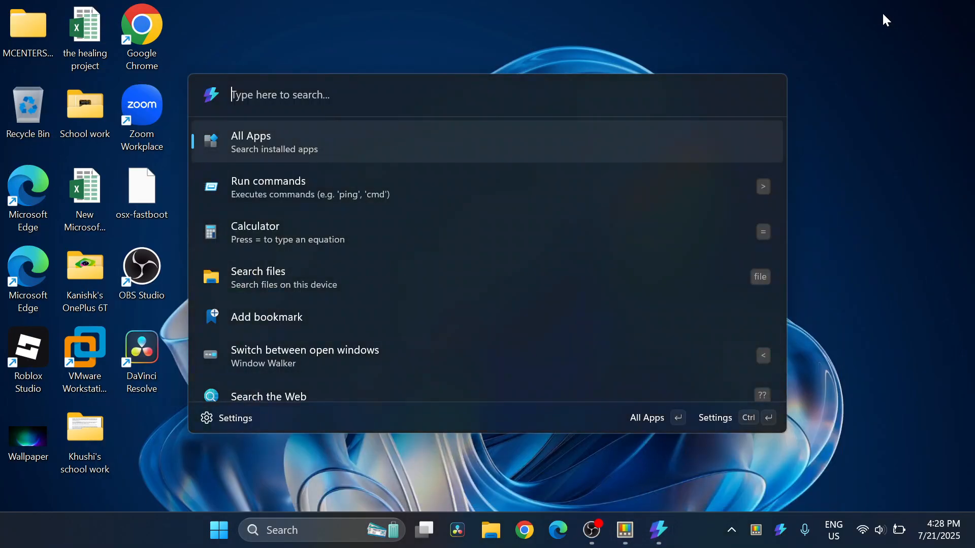
{"action": "key", "text": "Down"}
{"action": "key", "text": "Down"}
{"action": "key", "text": "Down"}
{"action": "key", "text": "Down"}
{"action": "key", "text": "Down"}
{"action": "key", "text": "Down"}
{"action": "key", "text": "Down"}
{"action": "key", "text": "Down"}
{"action": "key", "text": "Down"}
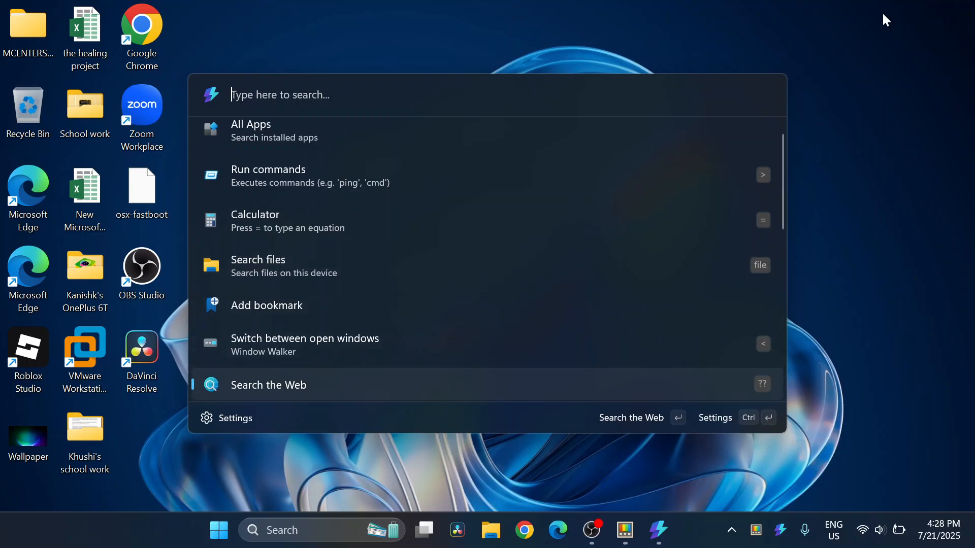
{"action": "key", "text": "Down"}
{"action": "key", "text": "Down"}
{"action": "key", "text": "Down"}
{"action": "key", "text": "Down"}
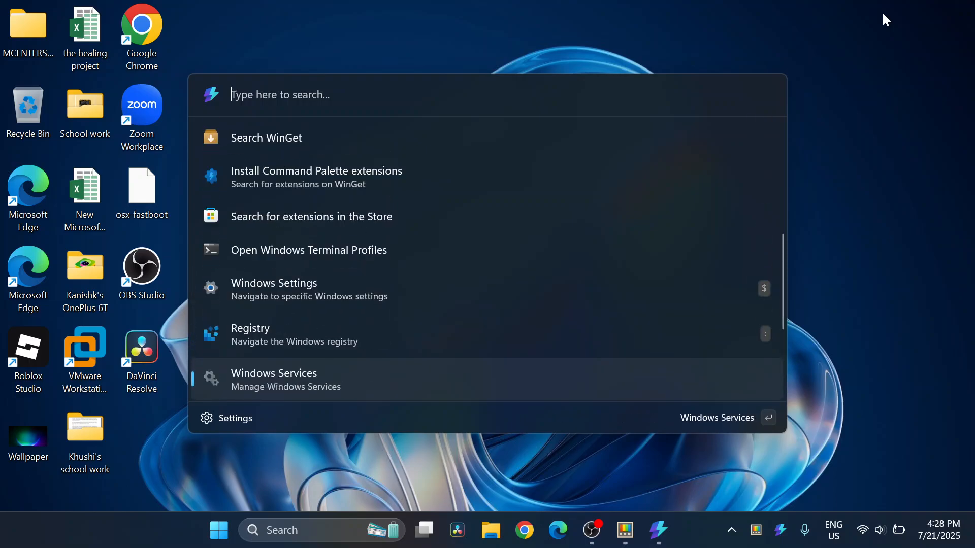
Reposition the Command Palette on the desktop and minimize the PowerToys Settings window
{"action": "left_click_drag", "start_coordinate": [531, 83], "coordinate": [305, 77]}
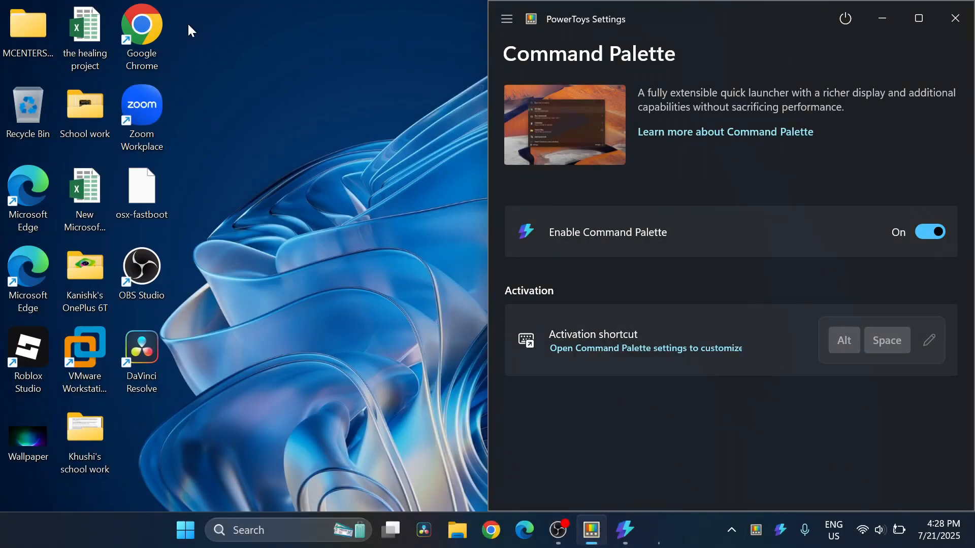
{"action": "key", "text": "alt+space"}
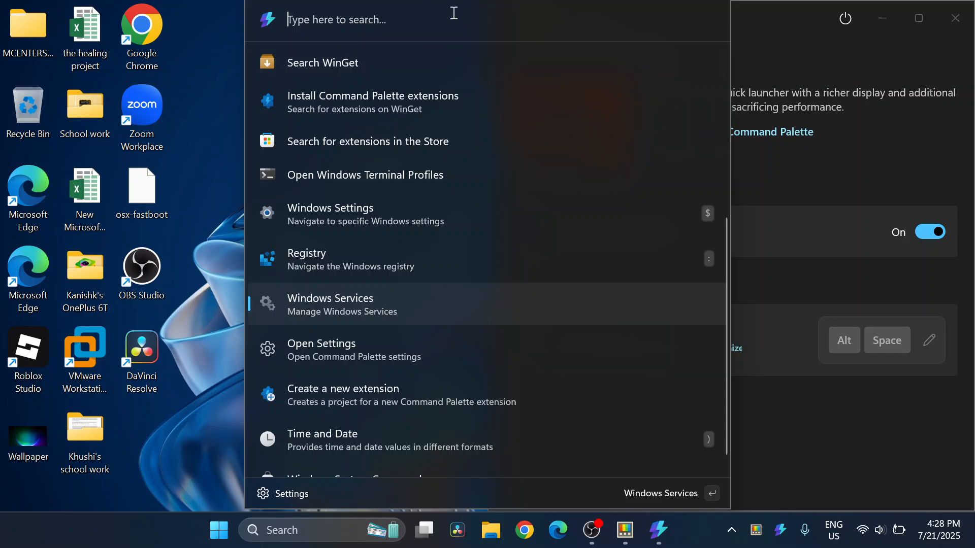
{"action": "left_click_drag", "start_coordinate": [446, 10], "coordinate": [389, 103]}
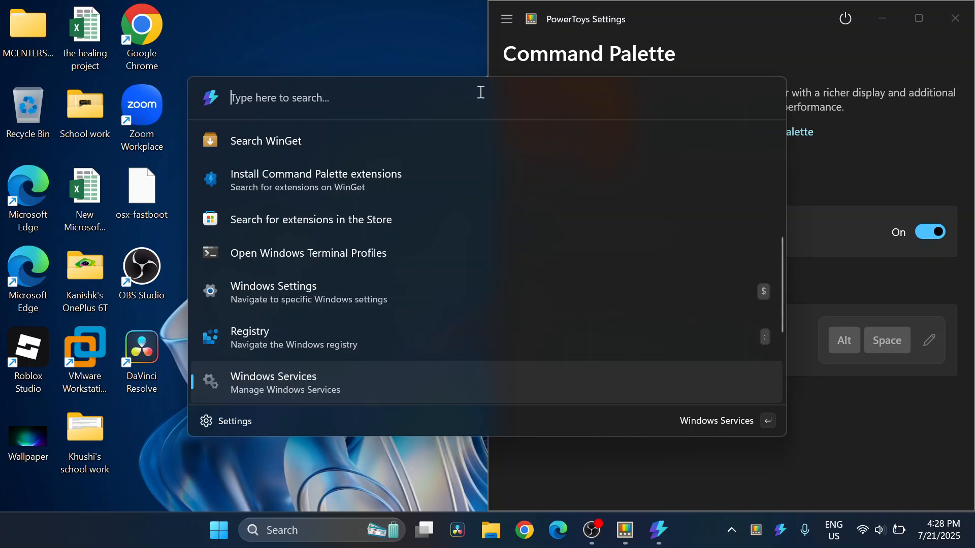
{"action": "left_click", "coordinate": [892, 18]}
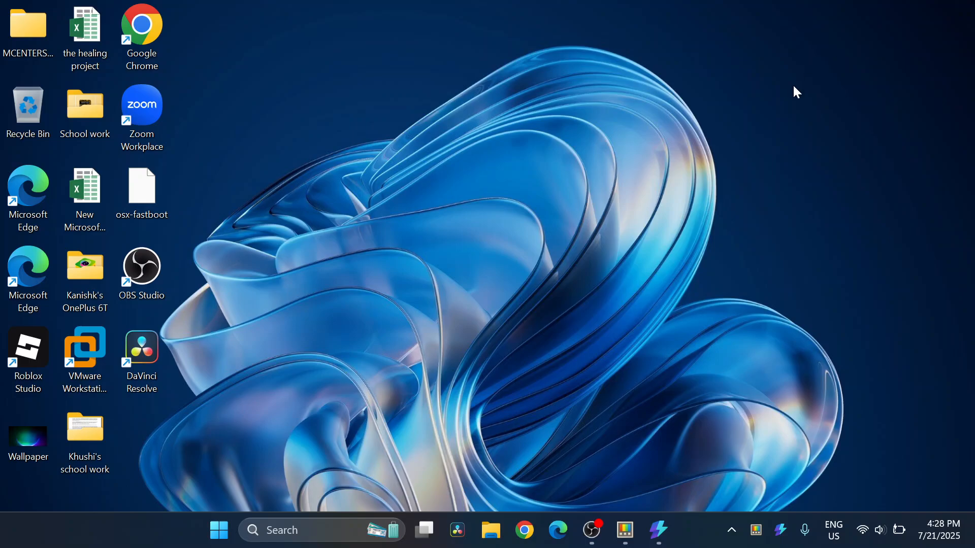
{"action": "key", "text": "alt+space"}
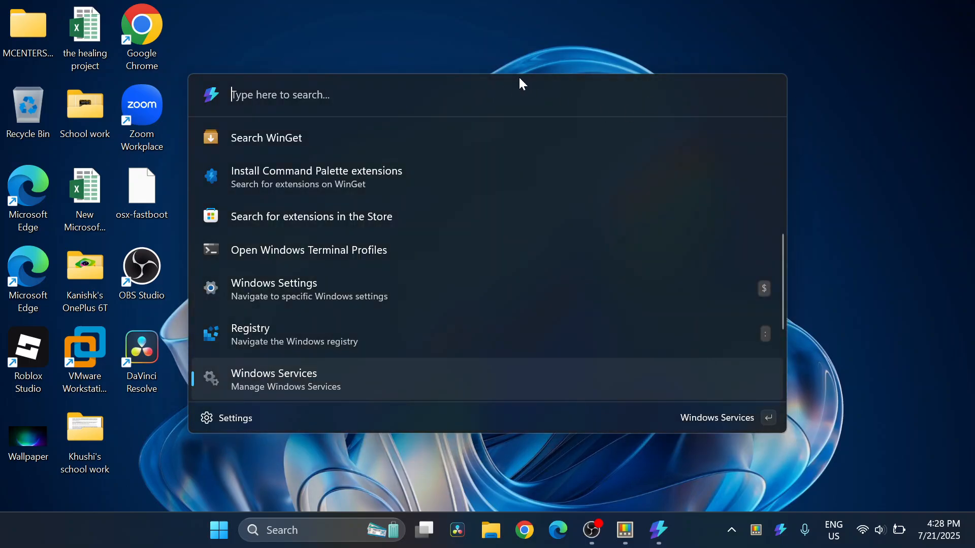
{"action": "mouse_move", "coordinate": [523, 84]}
{"action": "left_mouse_down"}
{"action": "mouse_move", "coordinate": [551, 91]}
{"action": "mouse_move", "coordinate": [537, 85]}
{"action": "left_mouse_up"}
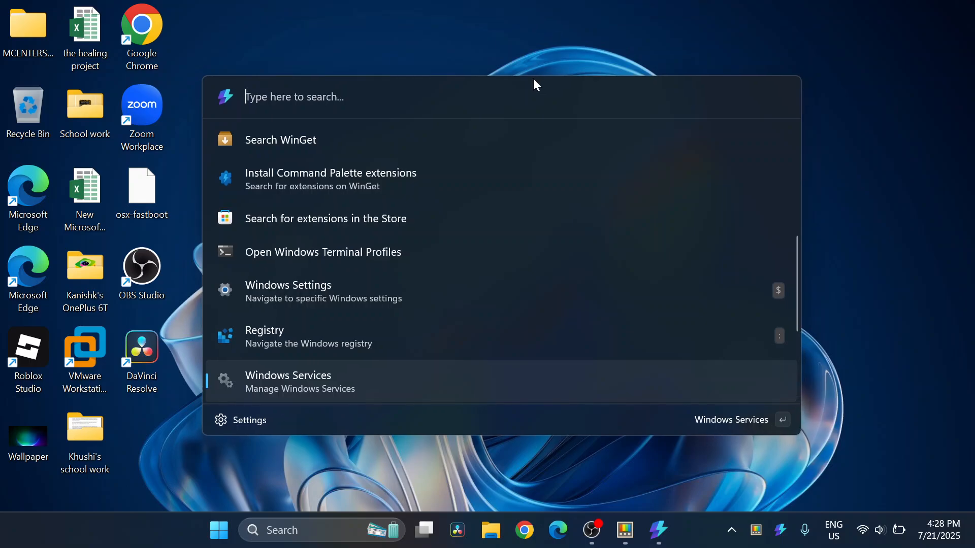
Search the Command Palette for the "shutdown" system command and clear the query without running it
{"action": "type", "text": "shutdown"}
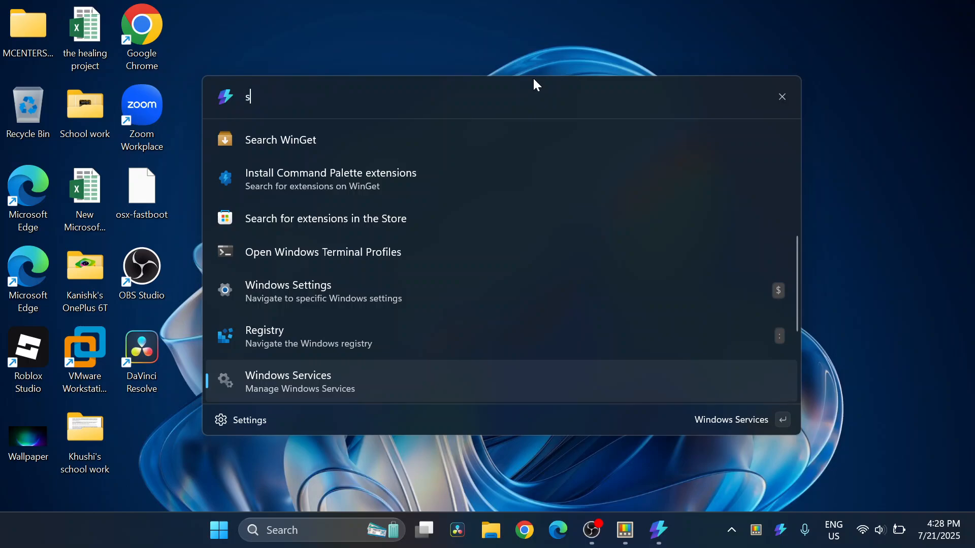
{"action": "key", "text": "BackSpace"}
{"action": "key", "text": "BackSpace"}
{"action": "key", "text": "BackSpace"}
{"action": "key", "text": "BackSpace"}
{"action": "key", "text": "BackSpace"}
{"action": "key", "text": "BackSpace"}
{"action": "key", "text": "BackSpace"}
{"action": "key", "text": "BackSpace"}
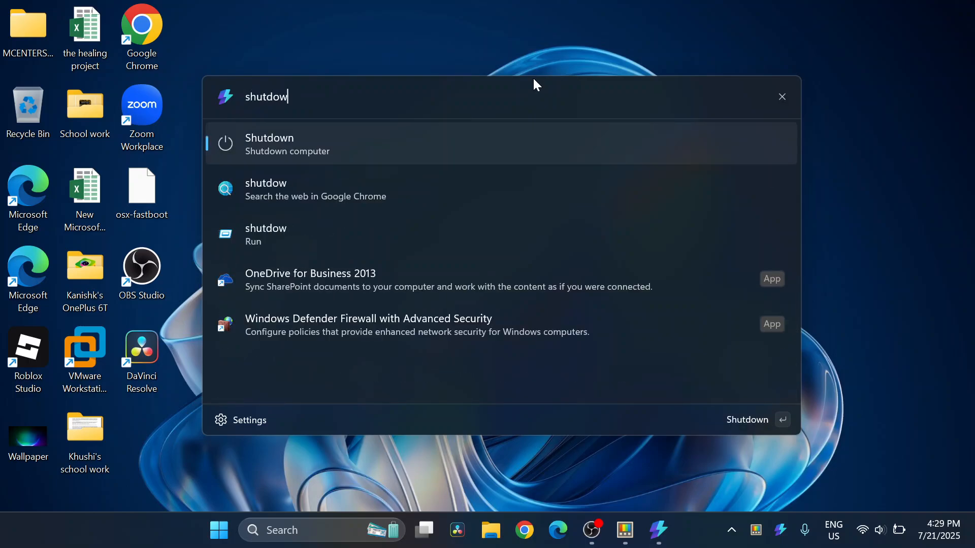
Search the Command Palette for "res" and "sign", clearing each query without running anything
{"action": "type", "text": "res"}
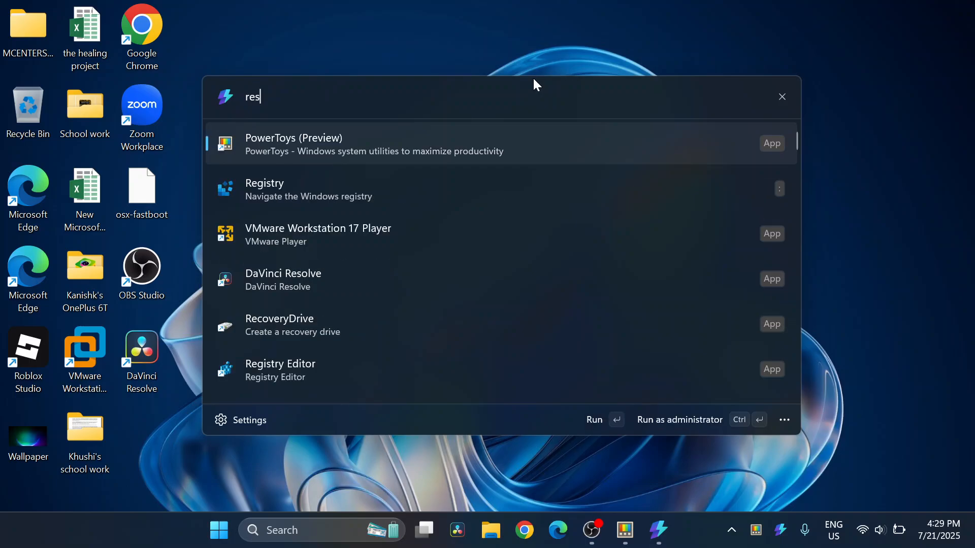
{"action": "key", "text": "BackSpace"}
{"action": "key", "text": "BackSpace"}
{"action": "key", "text": "BackSpace"}
{"action": "type", "text": "sign"}
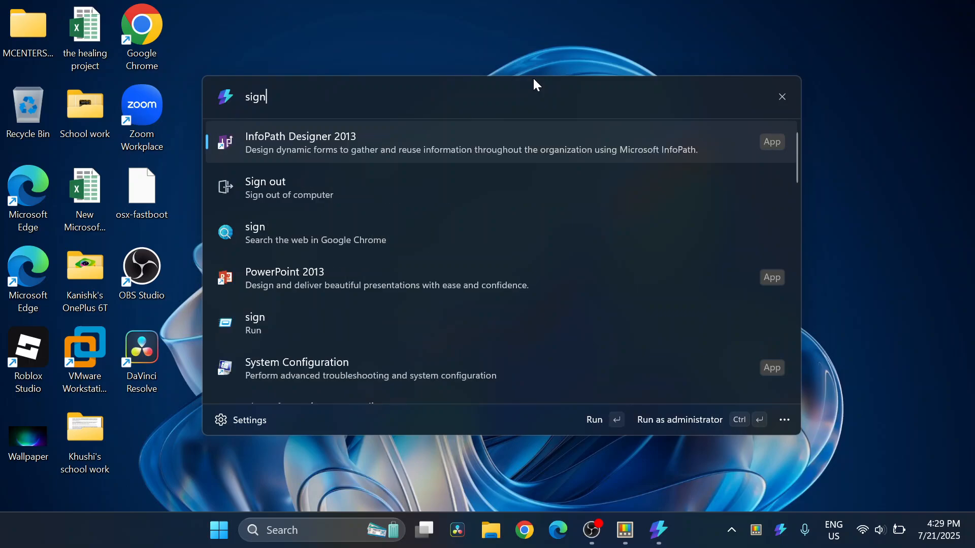
{"action": "key", "text": "BackSpace"}
{"action": "key", "text": "BackSpace"}
{"action": "key", "text": "BackSpace"}
{"action": "key", "text": "BackSpace"}
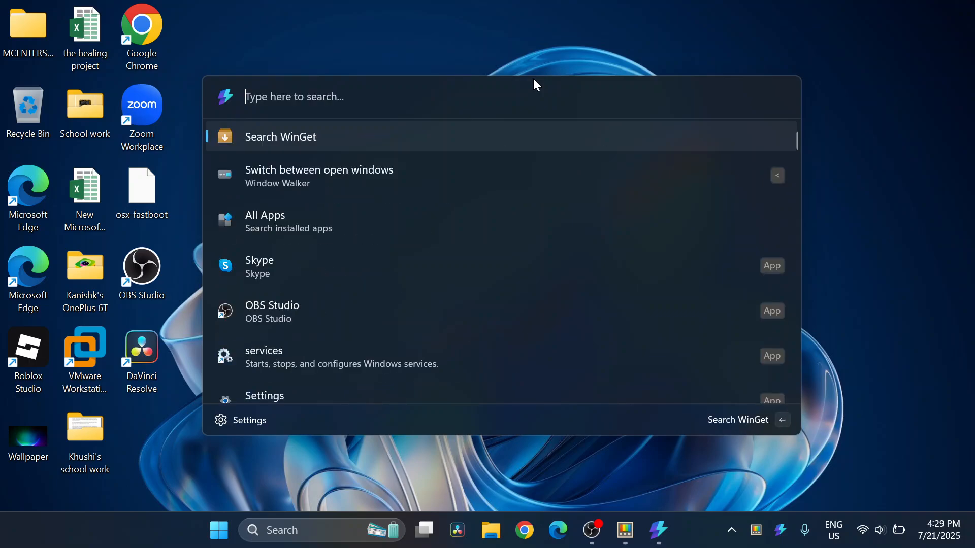
Search the Command Palette for "Hiber" and clear the query without running anything
{"action": "type", "text": "Hiber"}
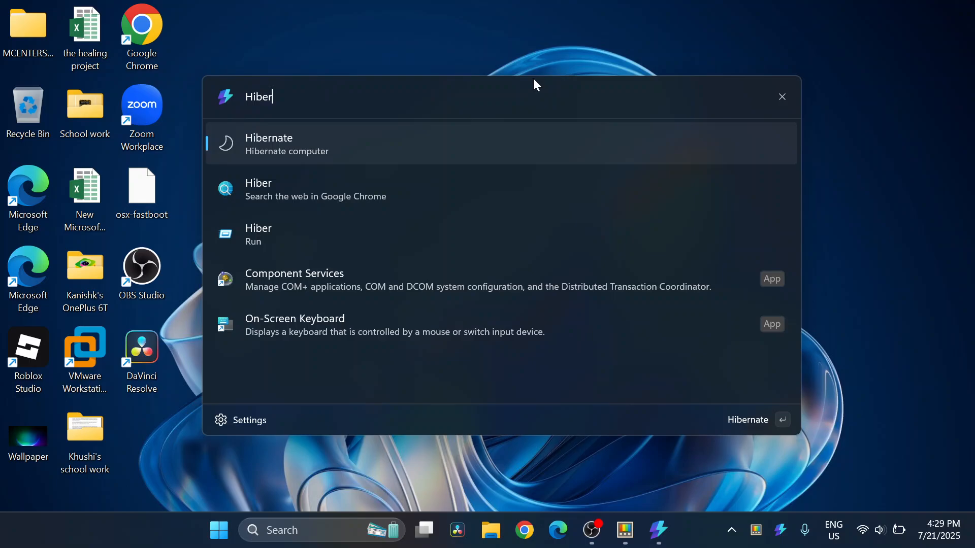
{"action": "key", "text": "BackSpace"}
{"action": "key", "text": "BackSpace"}
{"action": "key", "text": "BackSpace"}
{"action": "key", "text": "BackSpace"}
{"action": "key", "text": "BackSpace"}
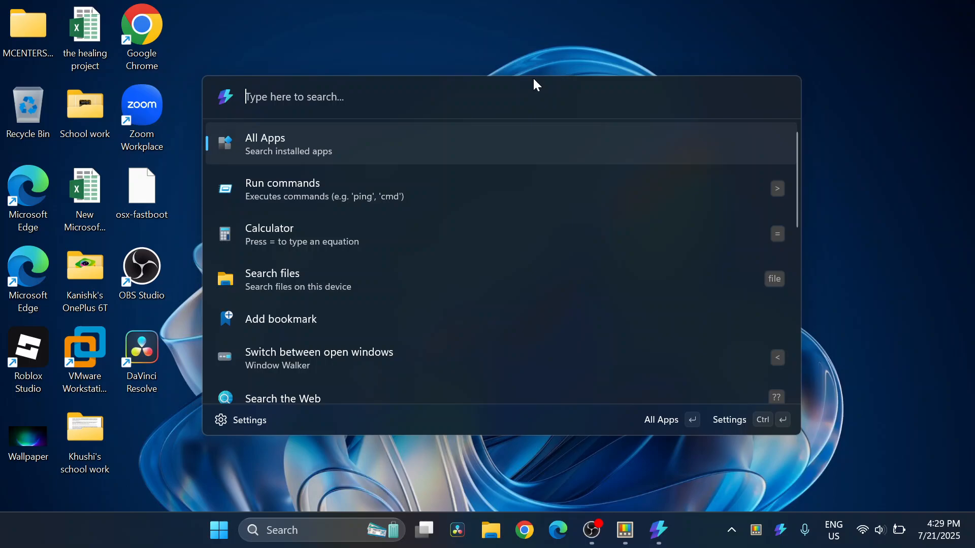
Run %temp% through the Command Palette's Run commands mode and close the resulting Temp folder window
{"action": "type", "text": ">"}
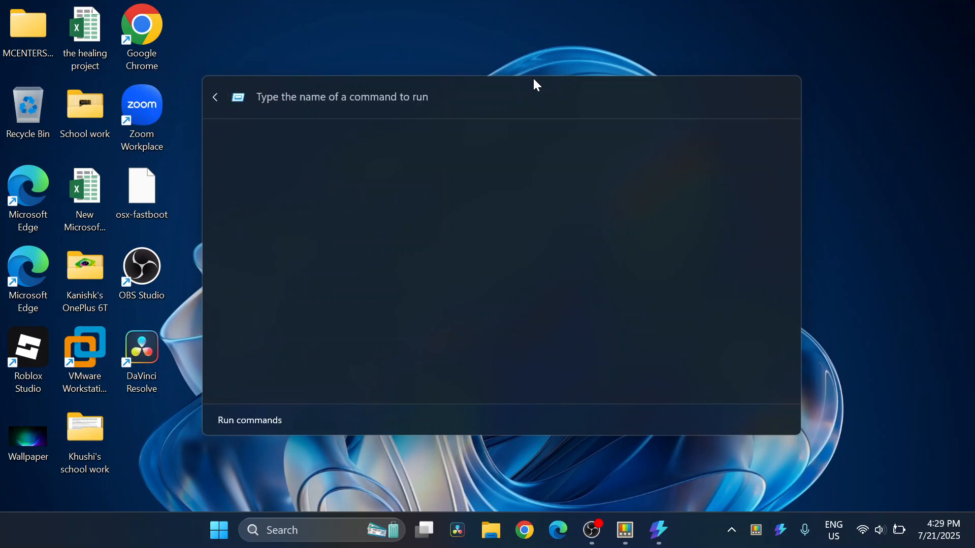
{"action": "type", "text": "%te"}
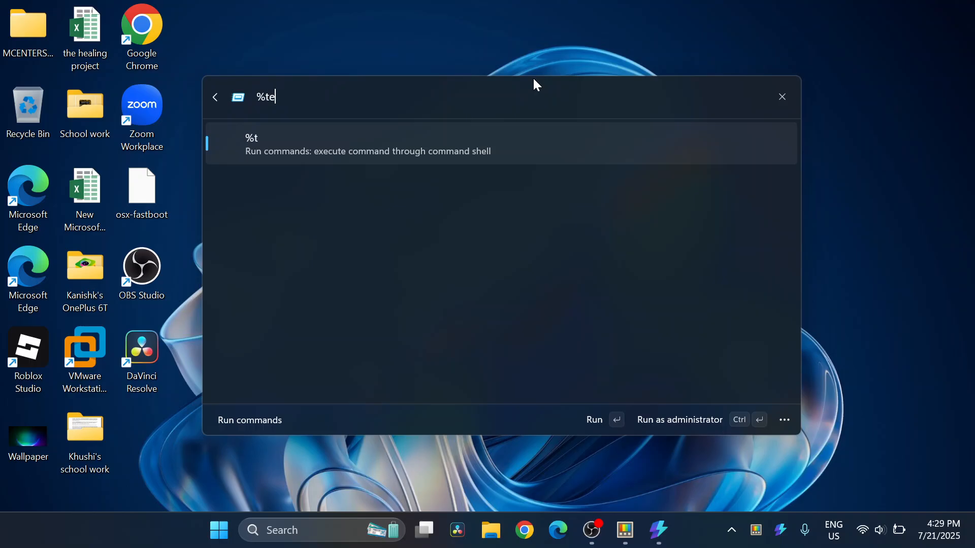
{"action": "type", "text": "mp%"}
{"action": "key", "text": "Return"}
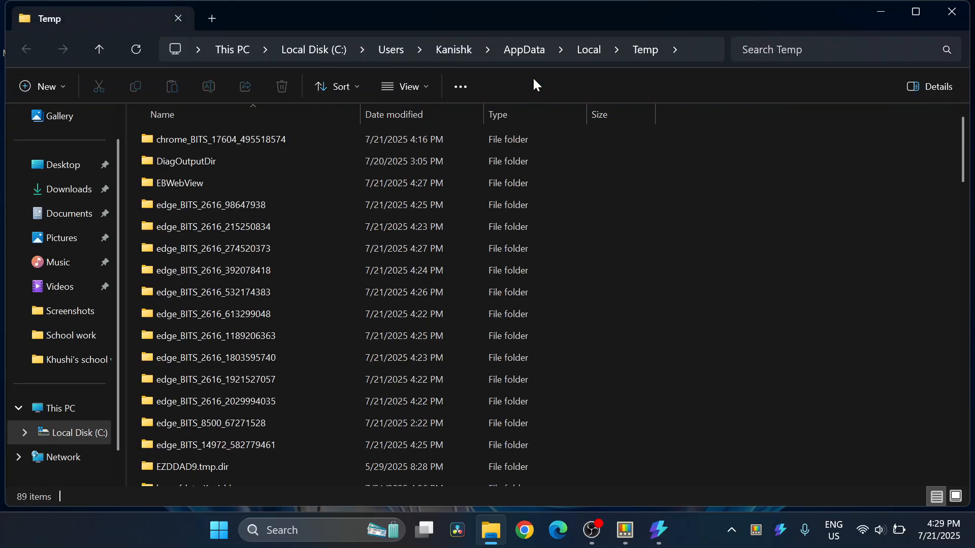
{"action": "left_click", "coordinate": [959, 13]}
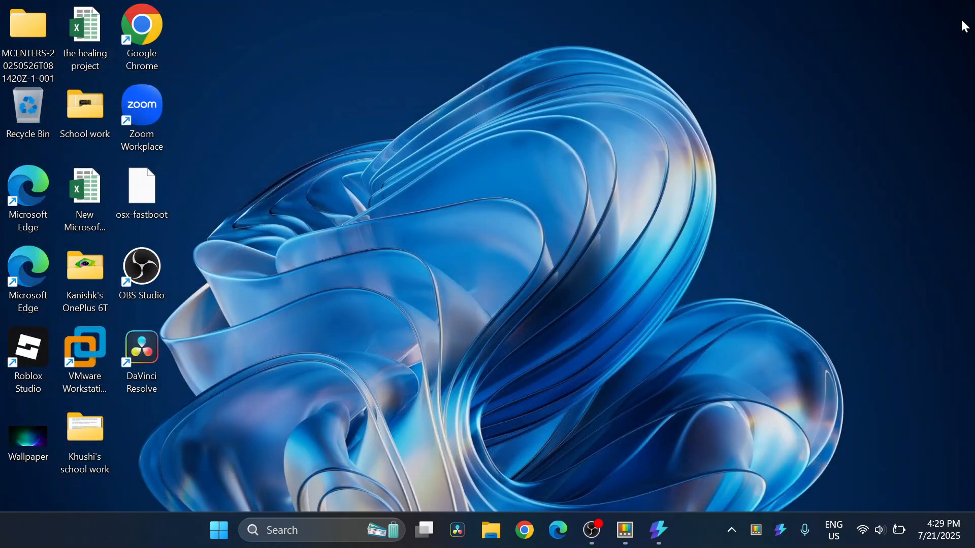
Switch to the PowerToys Settings window through the Command Palette's Window Walker and maximize it
{"action": "key", "text": "alt+space"}
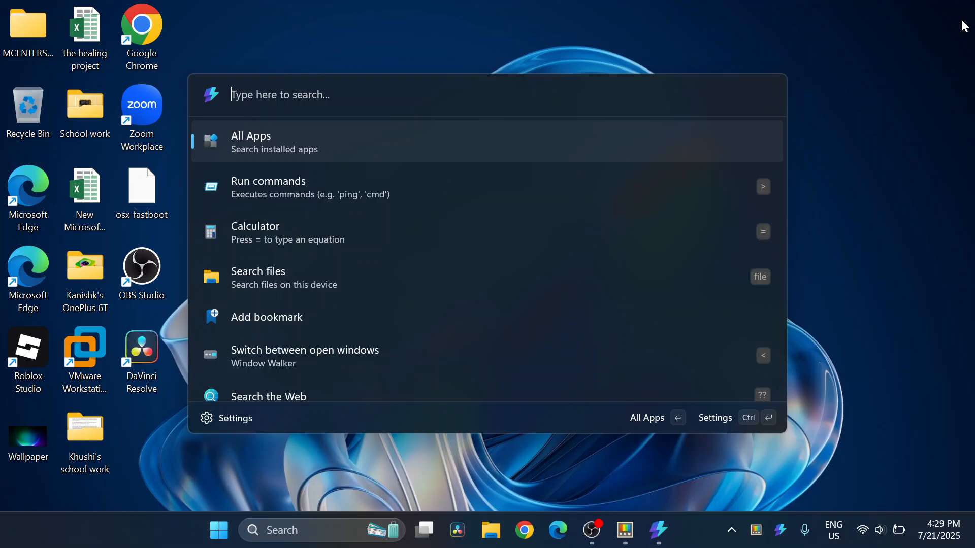
{"action": "key", "text": "Down"}
{"action": "key", "text": "Down"}
{"action": "key", "text": "Down"}
{"action": "key", "text": "Down"}
{"action": "key", "text": "Down"}
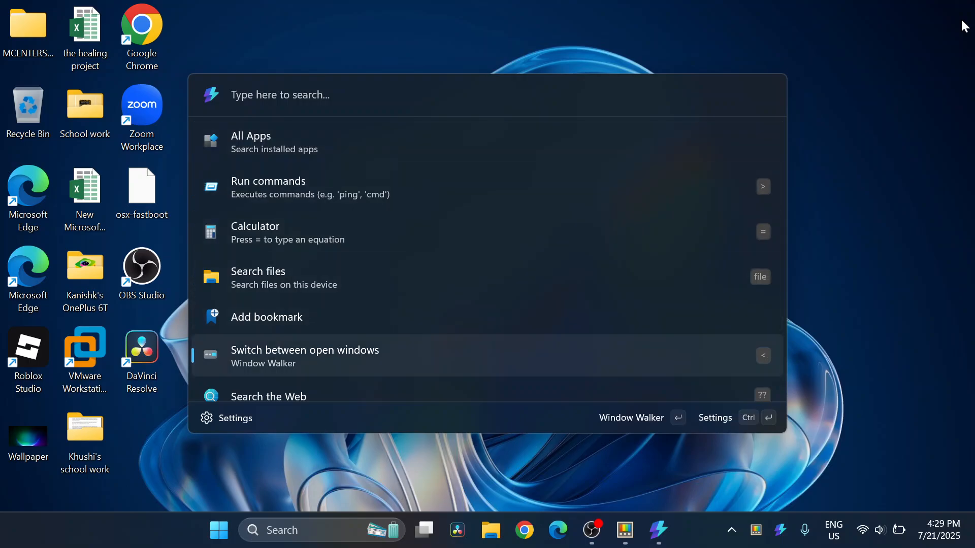
{"action": "type", "text": "<"}
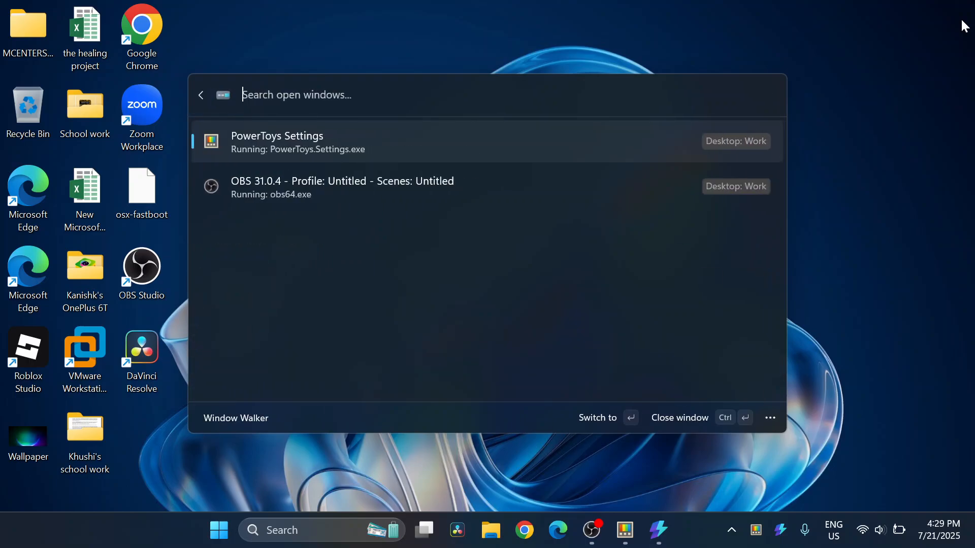
{"action": "key", "text": "Return"}
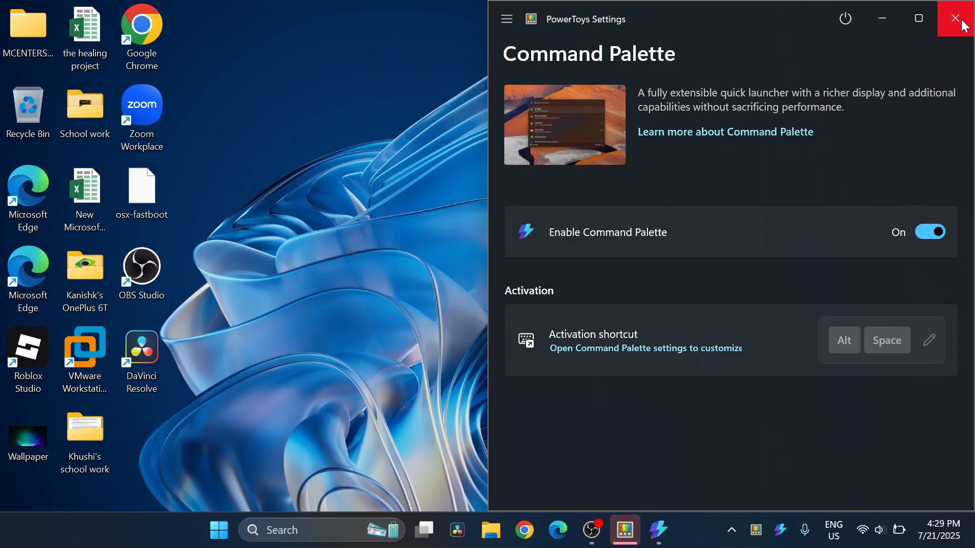
{"action": "left_click", "coordinate": [919, 18]}
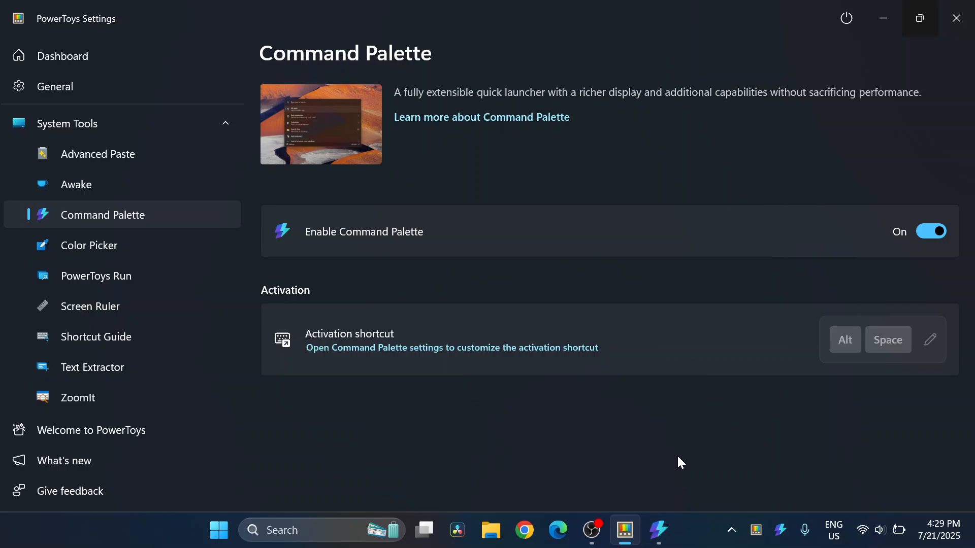
Switch to the OBS window through the Command Palette's Window Walker and minimize the open windows to show the desktop
{"action": "key", "text": "alt+space"}
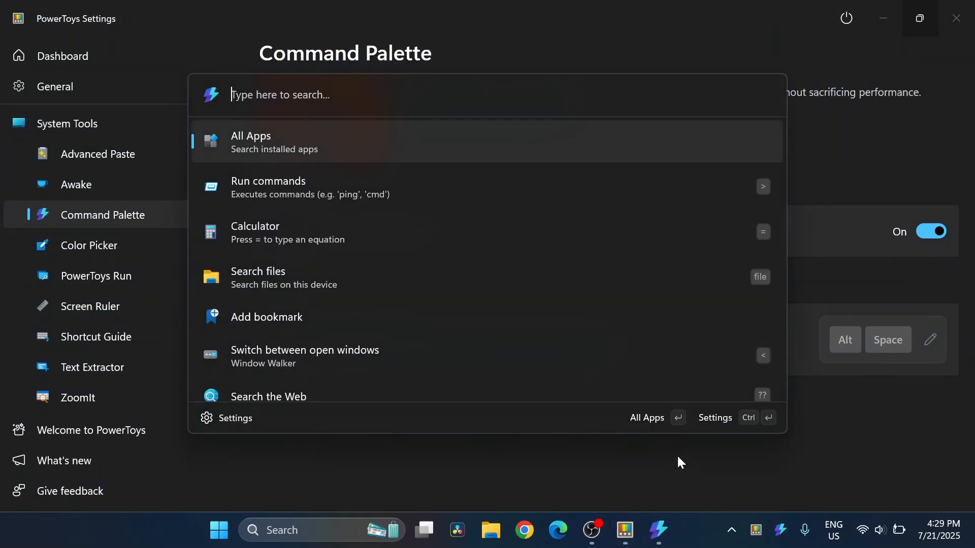
{"action": "type", "text": "<"}
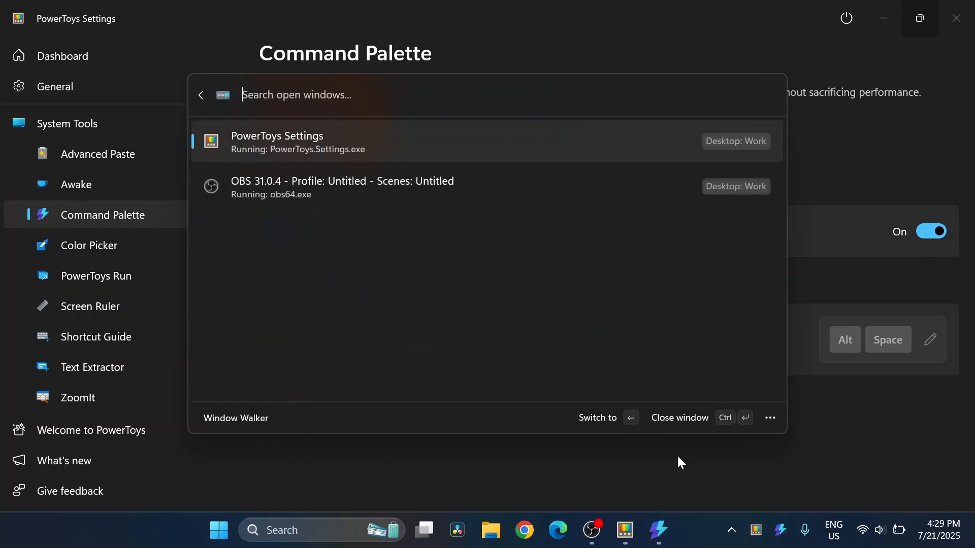
{"action": "key", "text": "Down"}
{"action": "key", "text": "Return"}
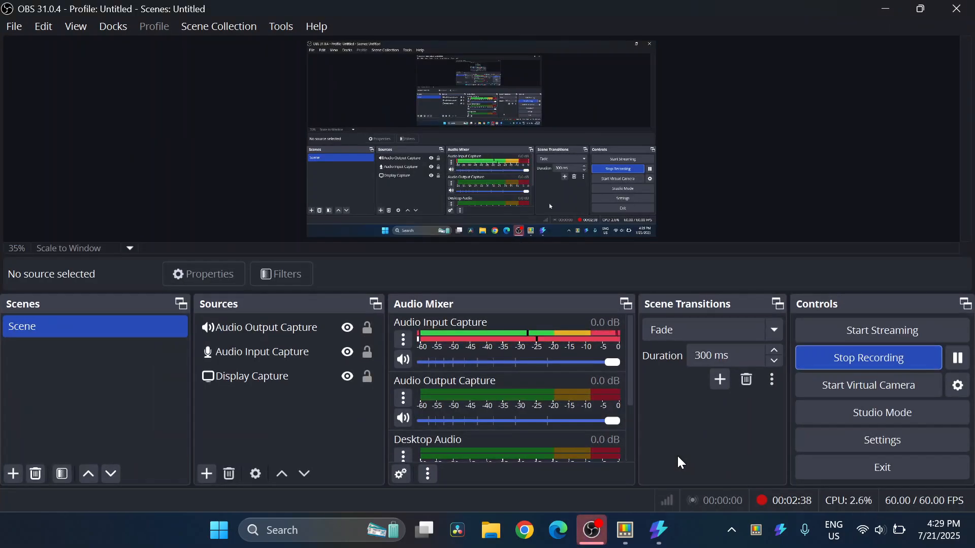
{"action": "left_click", "coordinate": [625, 530]}
{"action": "left_click", "coordinate": [892, 7]}
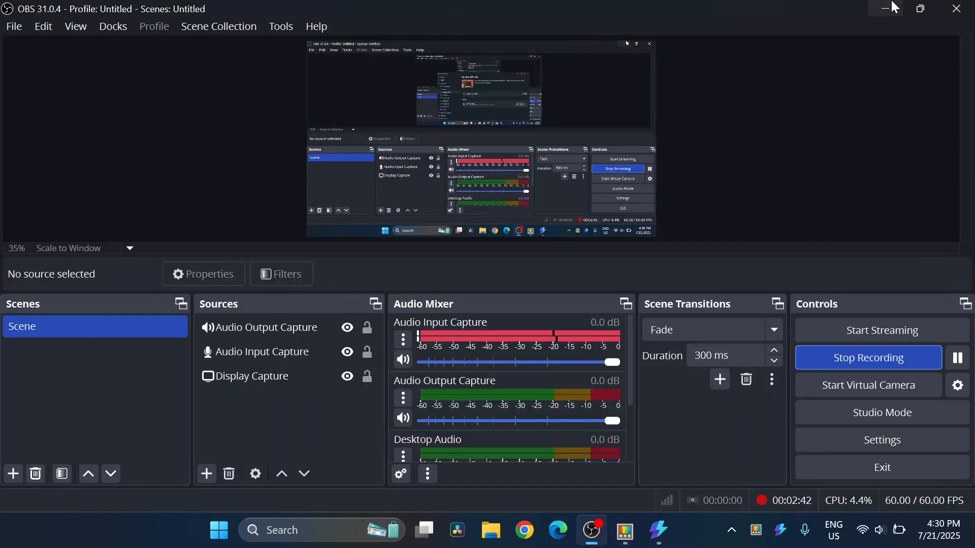
{"action": "left_click", "coordinate": [894, 7]}
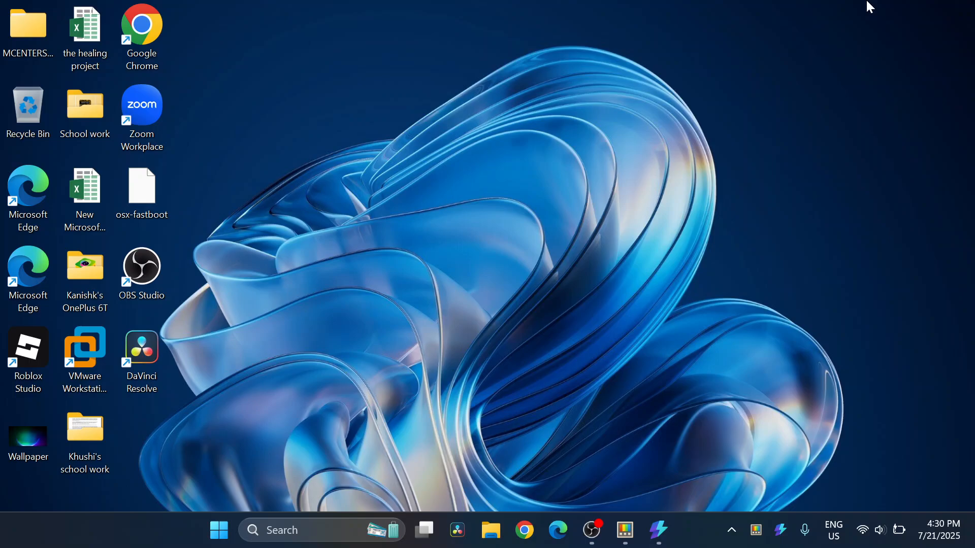
Enter the test query "eakhfopsdk" in the Command Palette, clear it and dismiss the palette
{"action": "key", "text": "super+alt+space"}
{"action": "key", "text": "Escape"}
{"action": "key", "text": "super+alt+space"}
{"action": "key", "text": "Escape"}
{"action": "key", "text": "super+alt+space"}
{"action": "type", "text": "eakhfopsdk"}
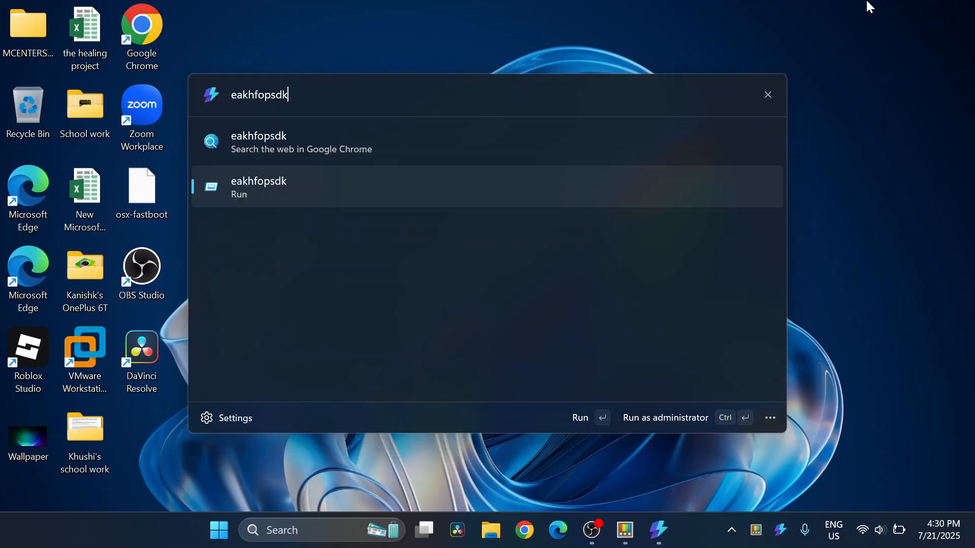
{"action": "key", "text": "BackSpace"}
{"action": "key", "text": "BackSpace"}
{"action": "key", "text": "BackSpace"}
{"action": "key", "text": "BackSpace"}
{"action": "key", "text": "BackSpace"}
{"action": "key", "text": "BackSpace"}
{"action": "key", "text": "BackSpace"}
{"action": "key", "text": "BackSpace"}
{"action": "key", "text": "BackSpace"}
{"action": "key", "text": "BackSpace"}
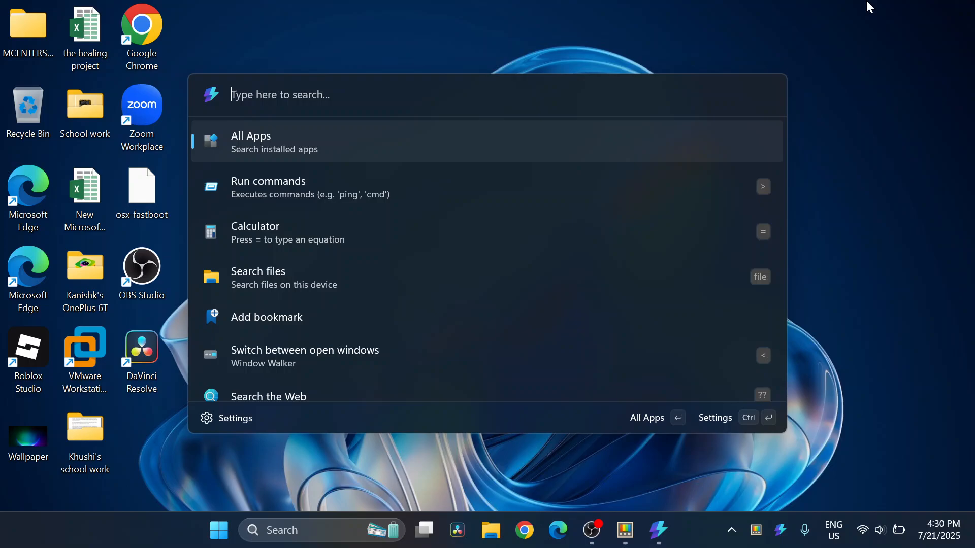
{"action": "key", "text": "Escape"}
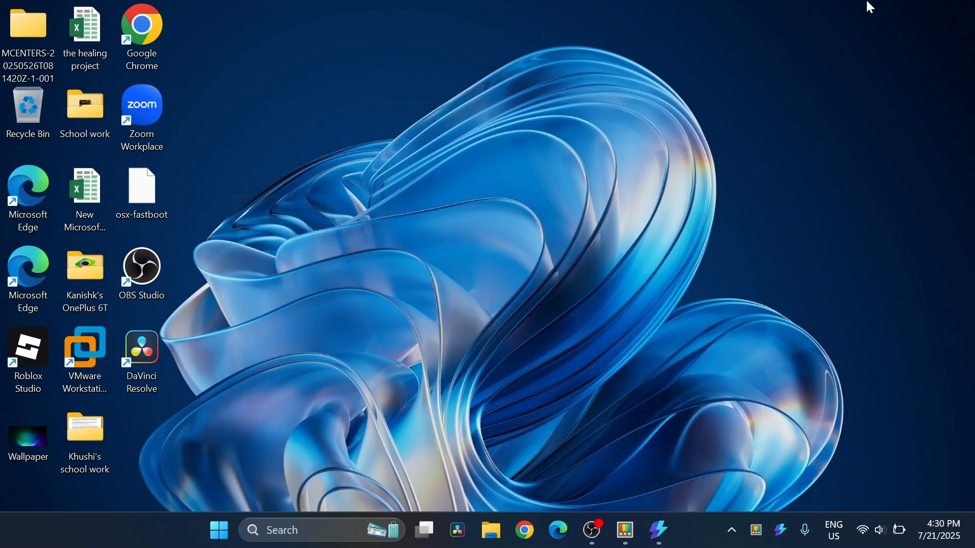
{"action": "key", "text": "alt+Tab"}
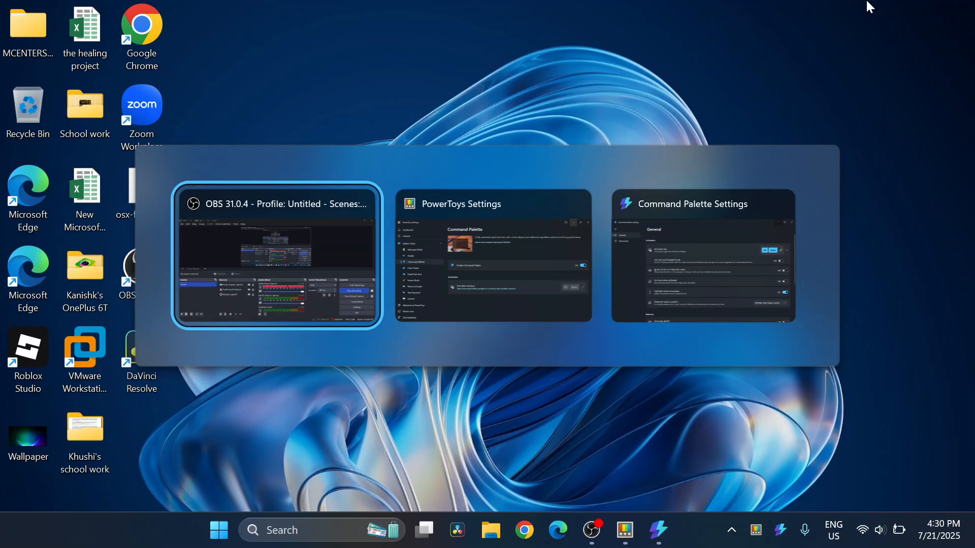
{"action": "key", "text": "alt+shift+Tab"}
{"action": "key", "text": "alt+Tab"}
{"action": "key", "text": "alt+Tab"}
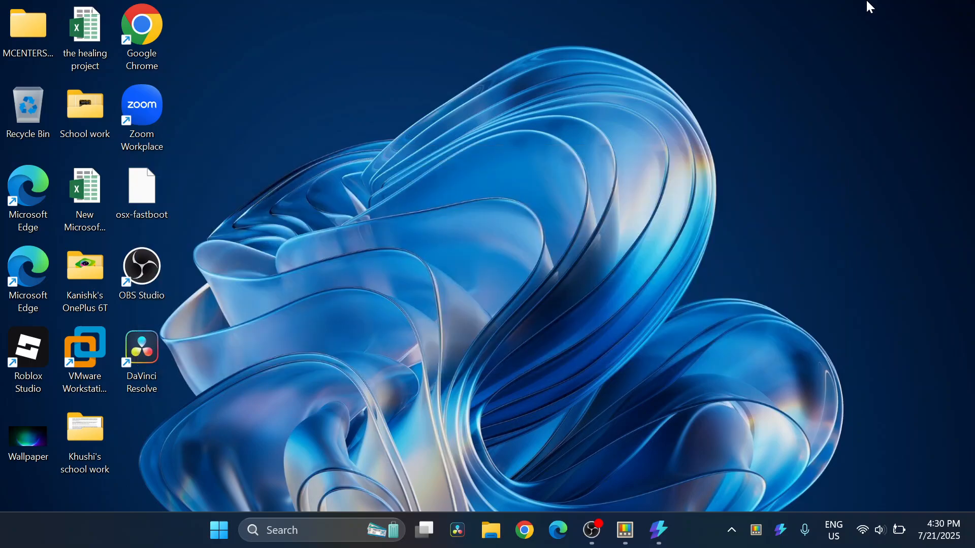
Open the Color Picker page from the PowerToys Dashboard to check its activation shortcut and minimize the settings window
{"action": "left_click", "coordinate": [50, 55]}
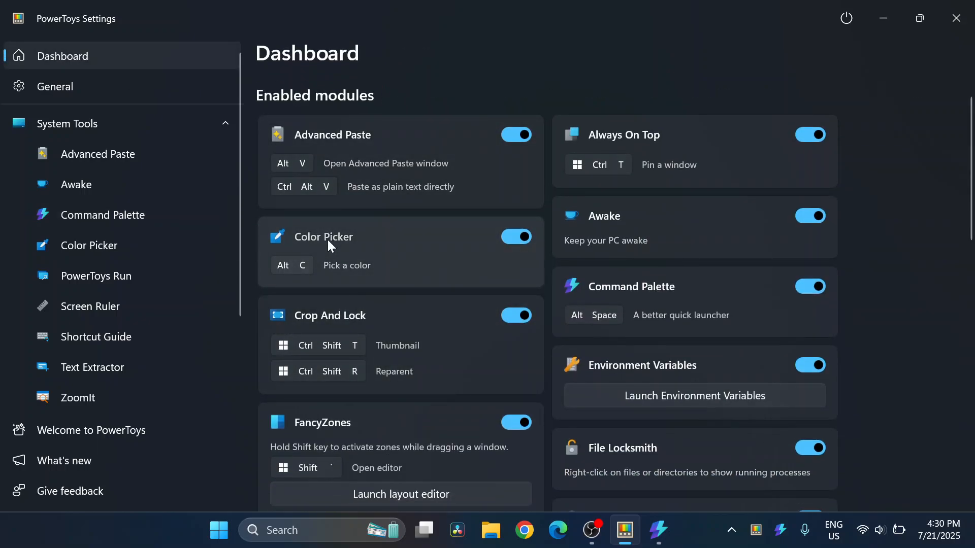
{"action": "left_click", "coordinate": [328, 239]}
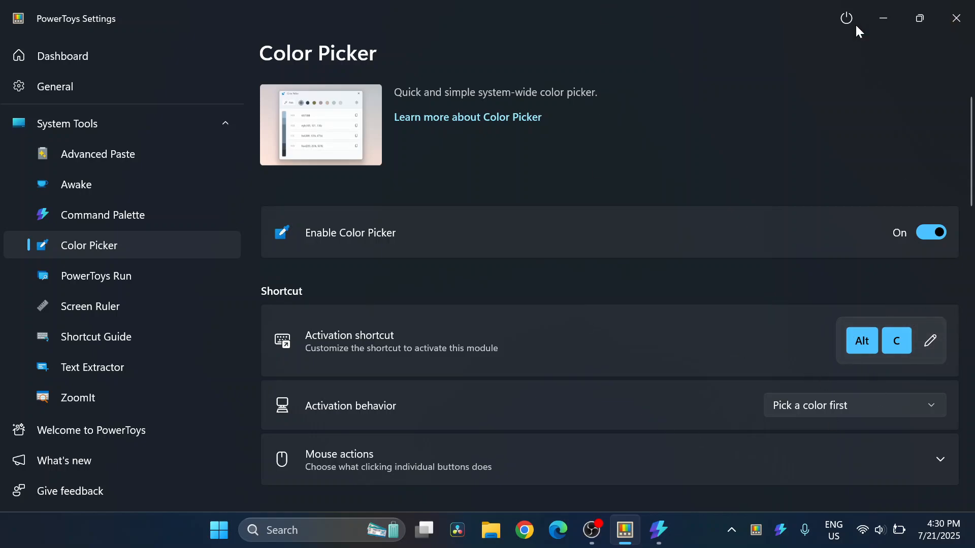
{"action": "left_click", "coordinate": [883, 18]}
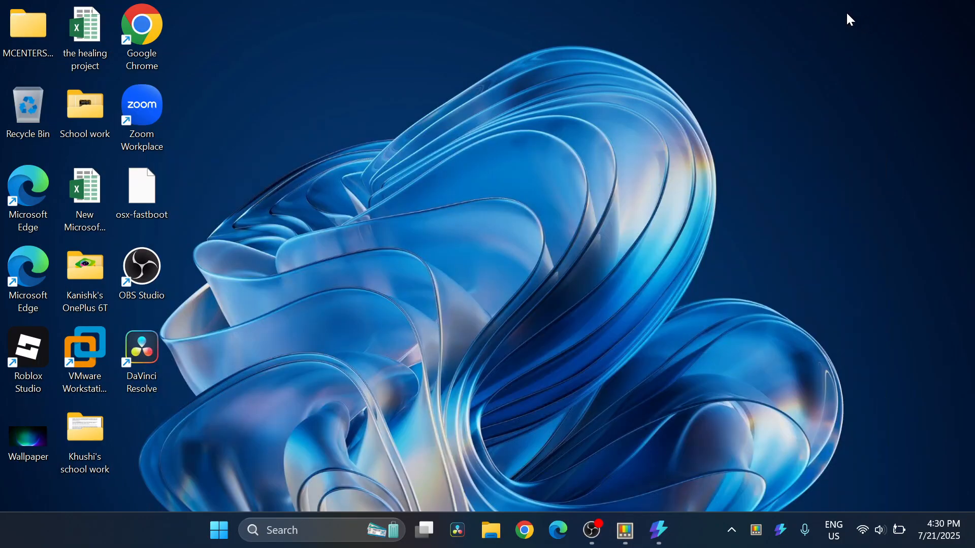
Pick the light blue 2cb7ff from the screen with Color Picker, view its color codes and close the picker window
{"action": "key", "text": "super+shift+c"}
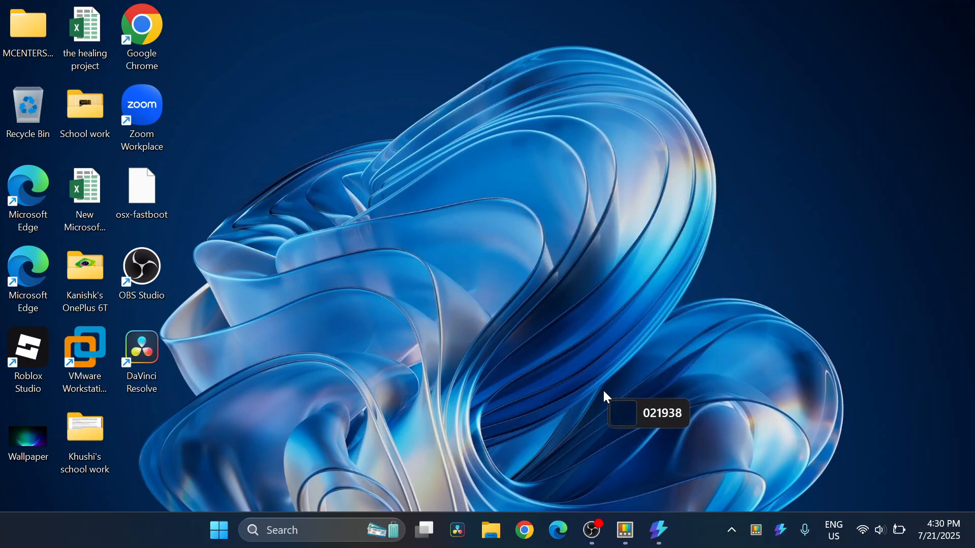
{"action": "mouse_move", "coordinate": [624, 530]}
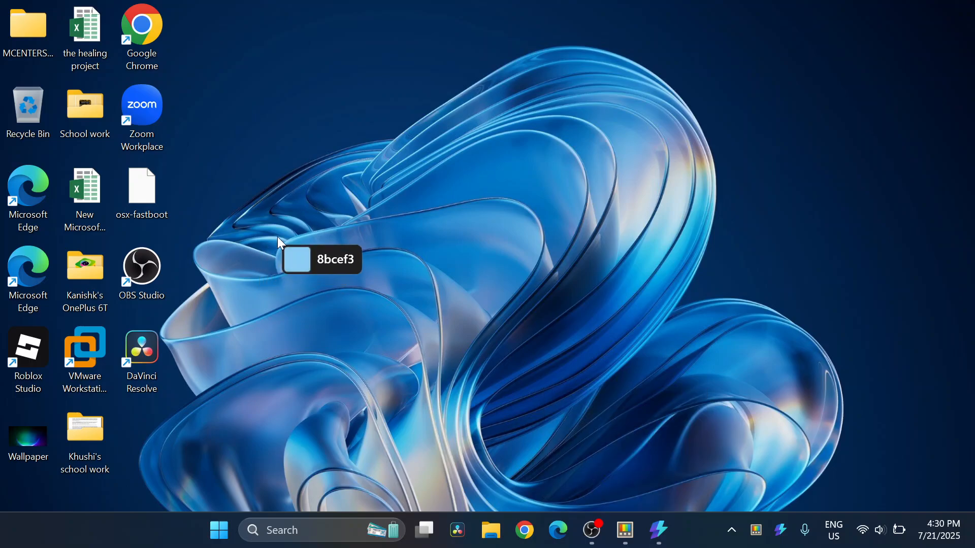
{"action": "left_click", "coordinate": [223, 541]}
{"action": "left_click", "coordinate": [219, 532]}
{"action": "left_click", "coordinate": [897, 246]}
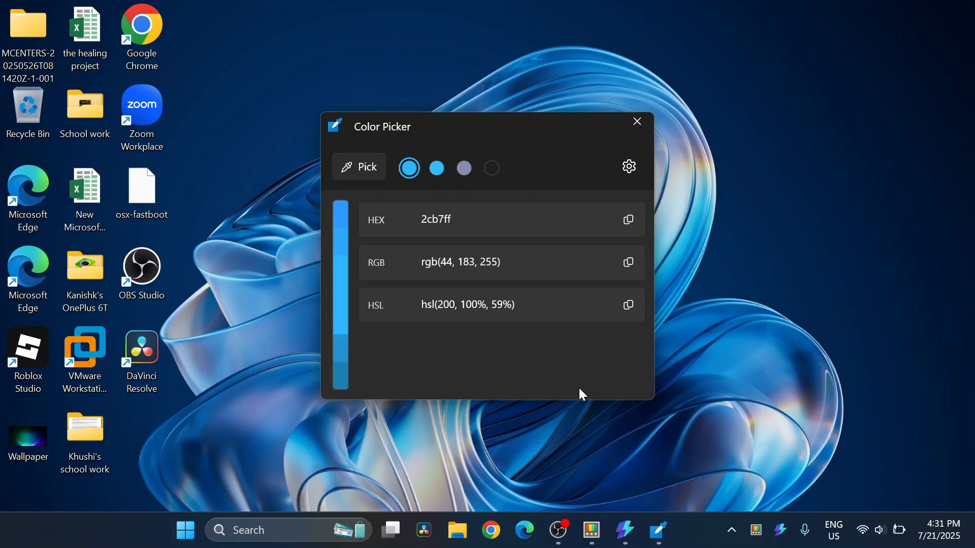
{"action": "left_click", "coordinate": [586, 167]}
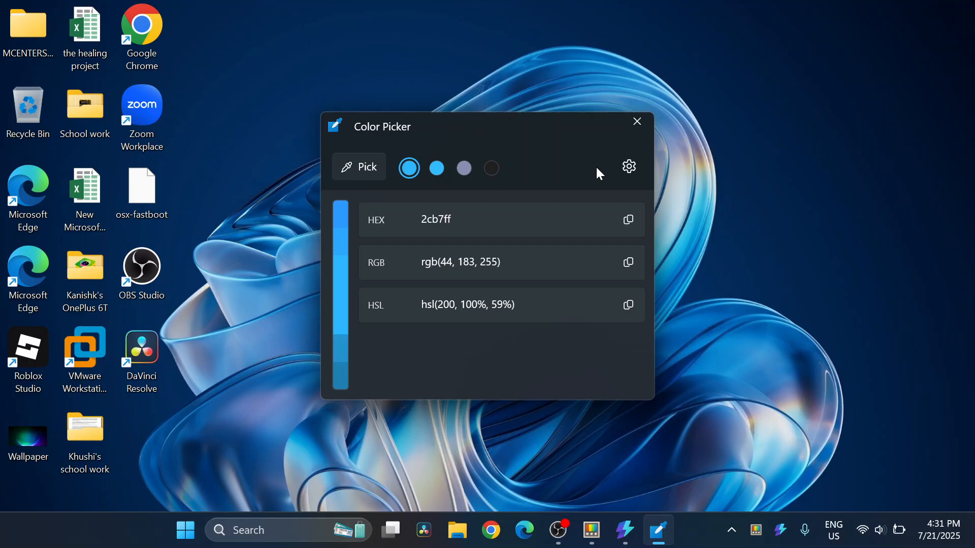
{"action": "left_click", "coordinate": [640, 118]}
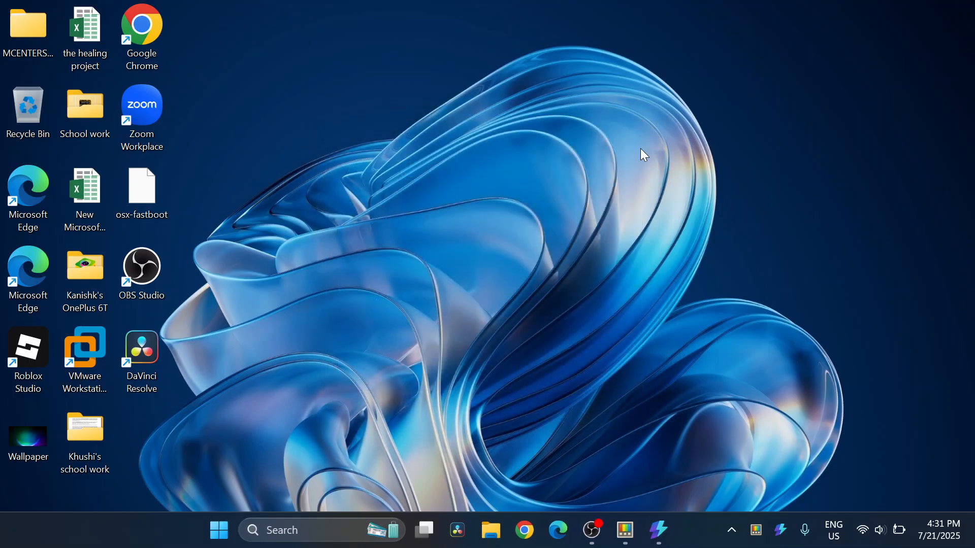
Return to PowerToys Settings and open the Crop And Lock page from the Dashboard
{"action": "left_click", "coordinate": [623, 538]}
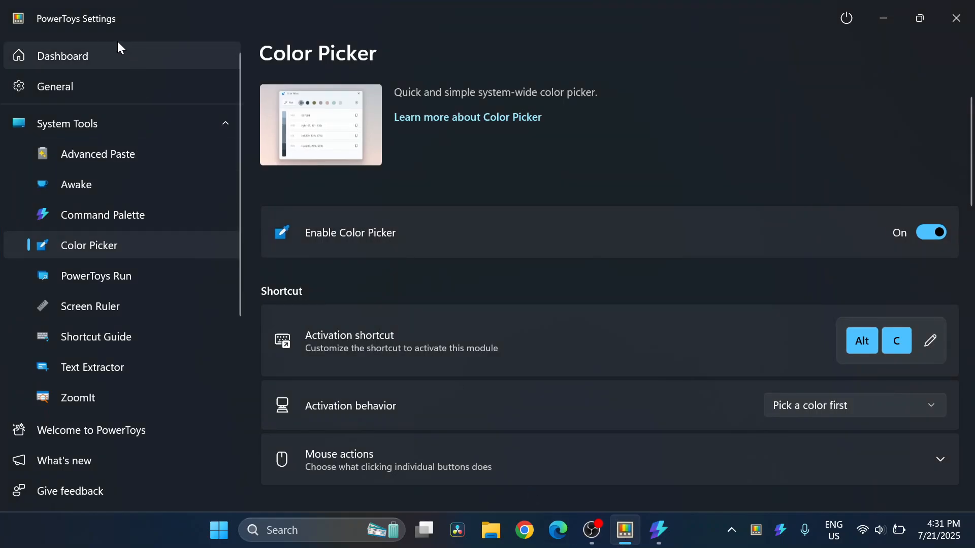
{"action": "left_click", "coordinate": [113, 57]}
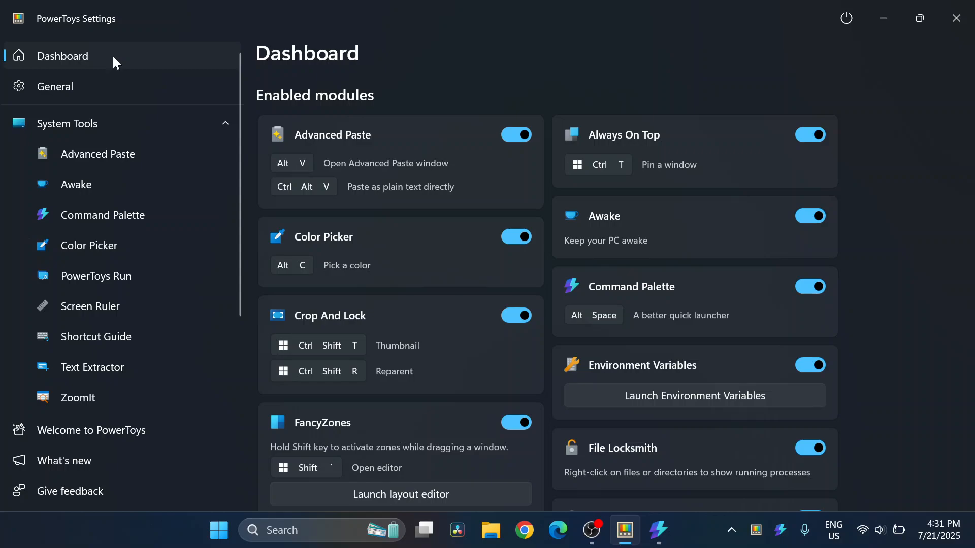
{"action": "left_click", "coordinate": [460, 369]}
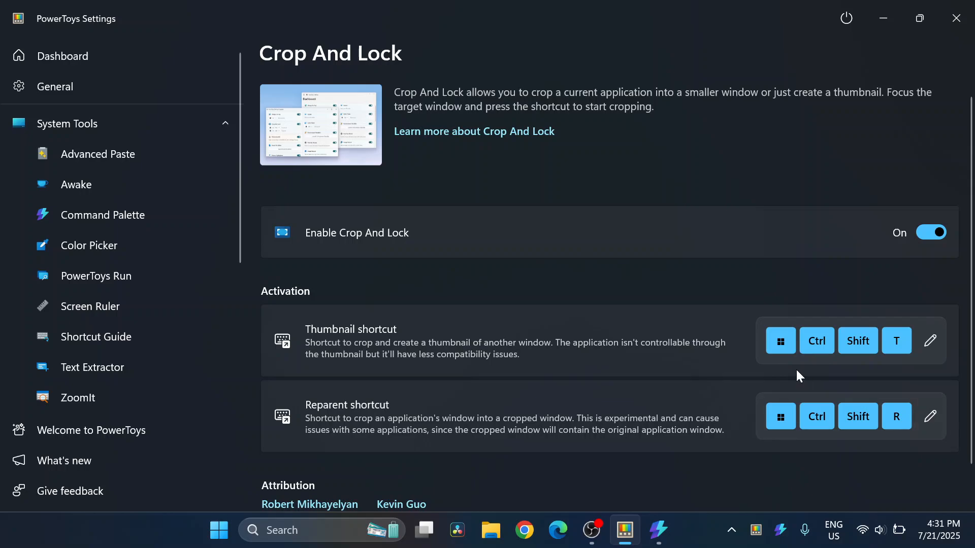
Create a Crop And Lock thumbnail covering the settings page's heading, preview image and the start of the Activation section
{"action": "key", "text": "super"}
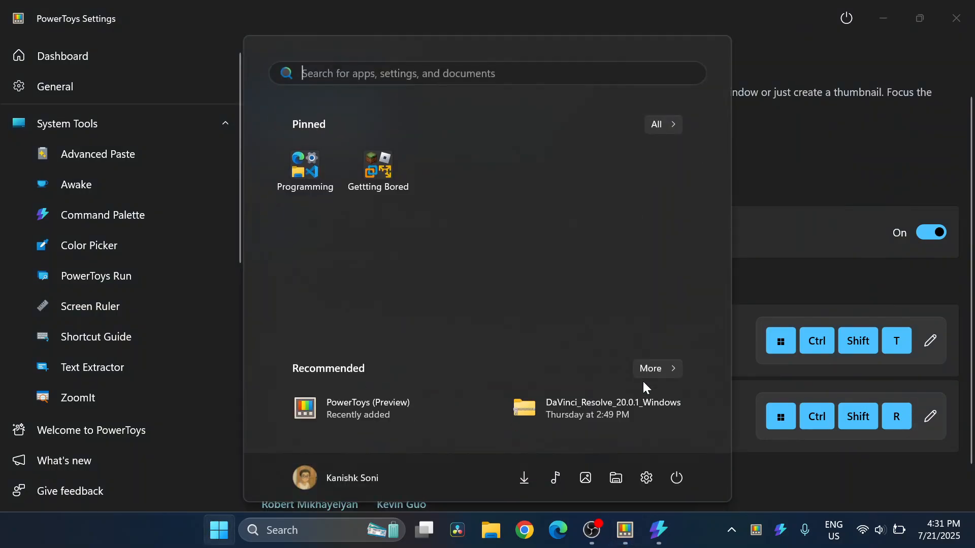
{"action": "key", "text": "super"}
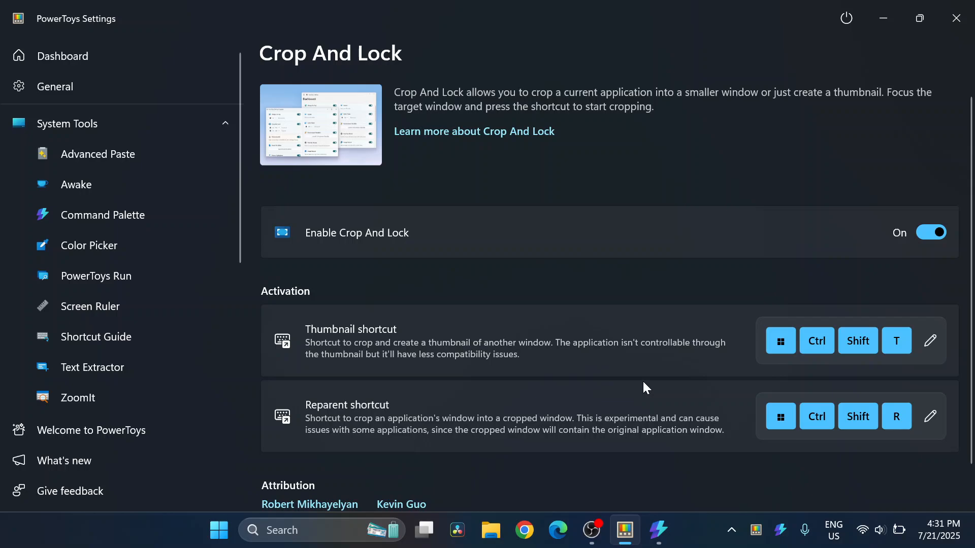
{"action": "key", "text": "ctrl+shift+super+t"}
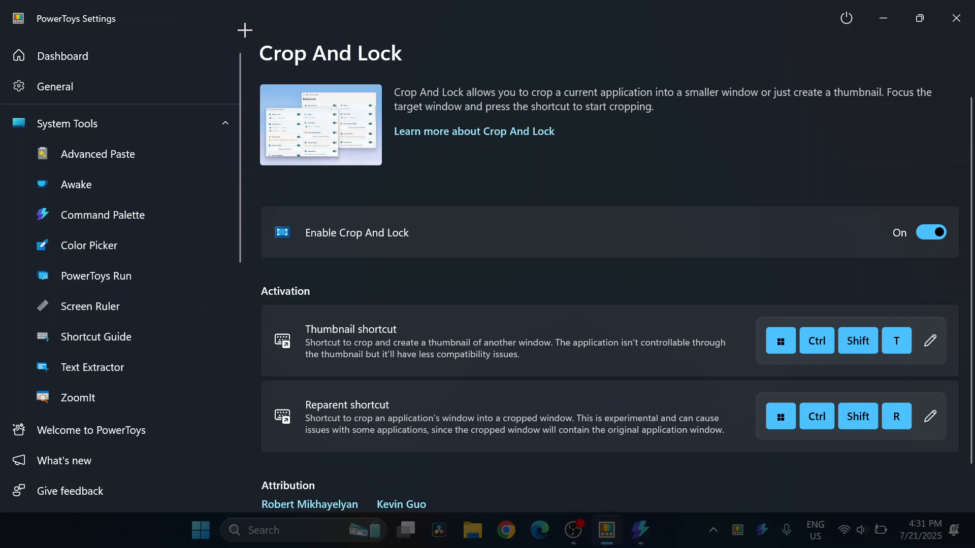
{"action": "left_click_drag", "start_coordinate": [244, 28], "coordinate": [520, 314]}
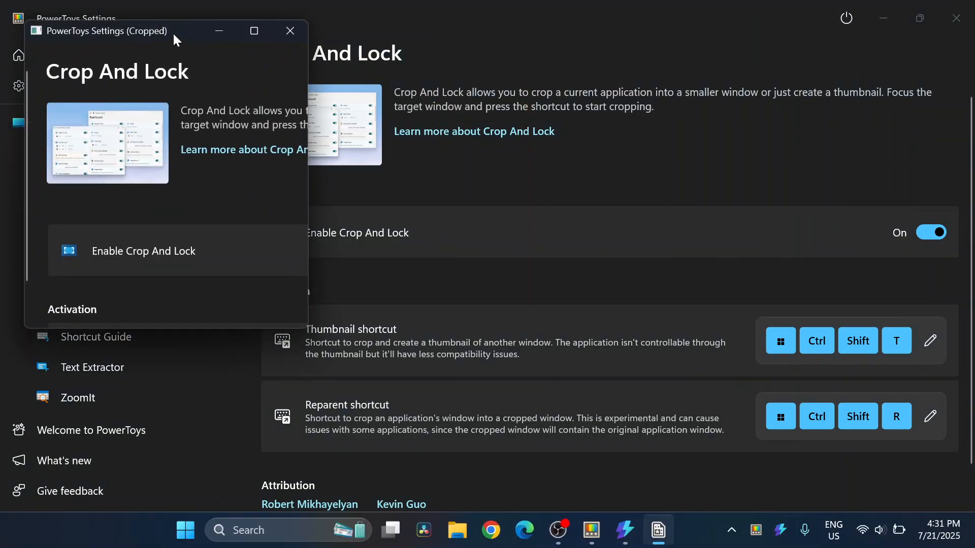
Shrink the cropped thumbnail window's height, maximize it and close it
{"action": "left_click_drag", "start_coordinate": [225, 42], "coordinate": [317, 75]}
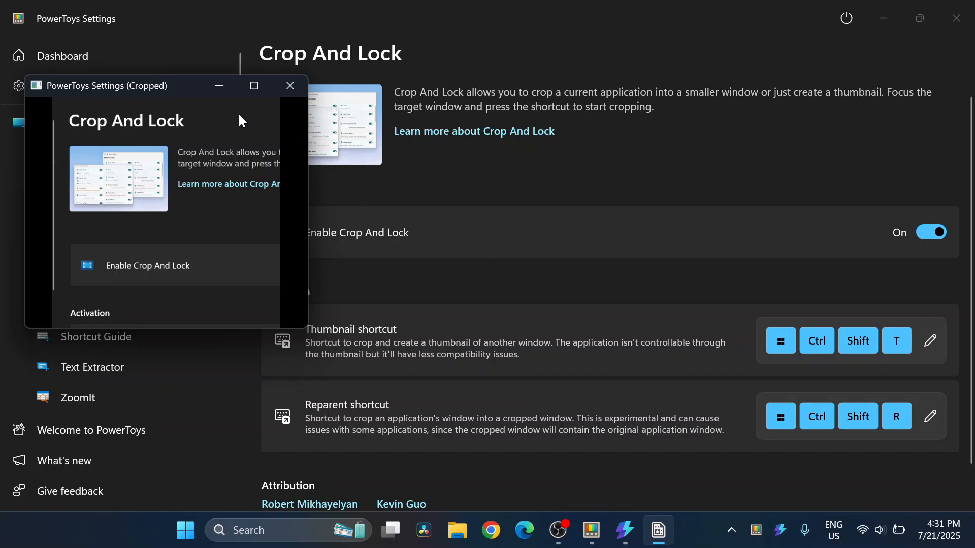
{"action": "left_click", "coordinate": [254, 86]}
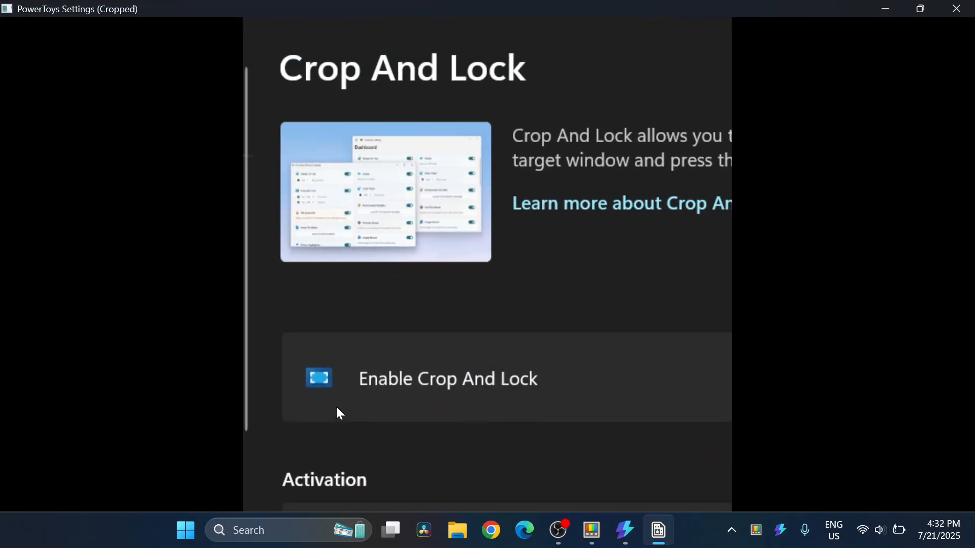
{"action": "left_click", "coordinate": [957, 8]}
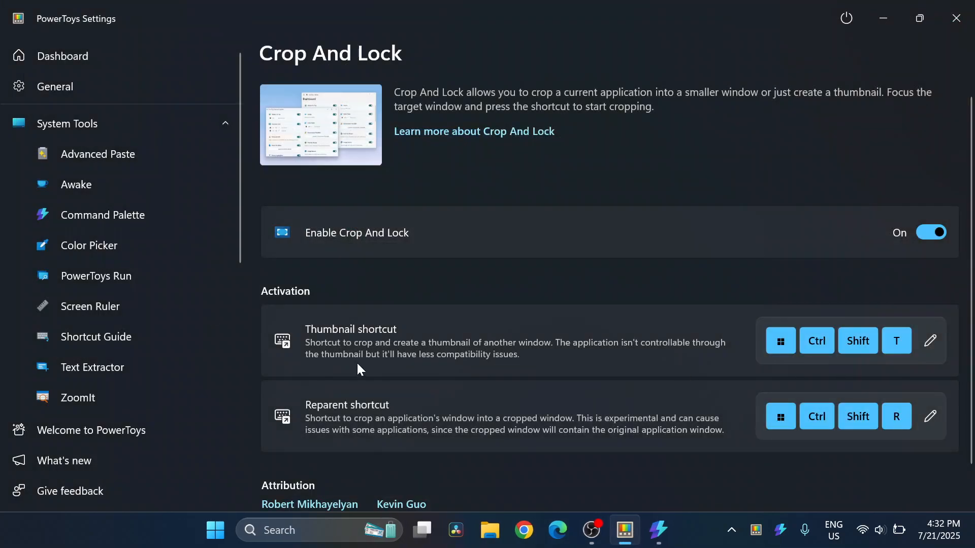
Open the FancyZones settings page from the PowerToys Dashboard
{"action": "left_click", "coordinate": [100, 66]}
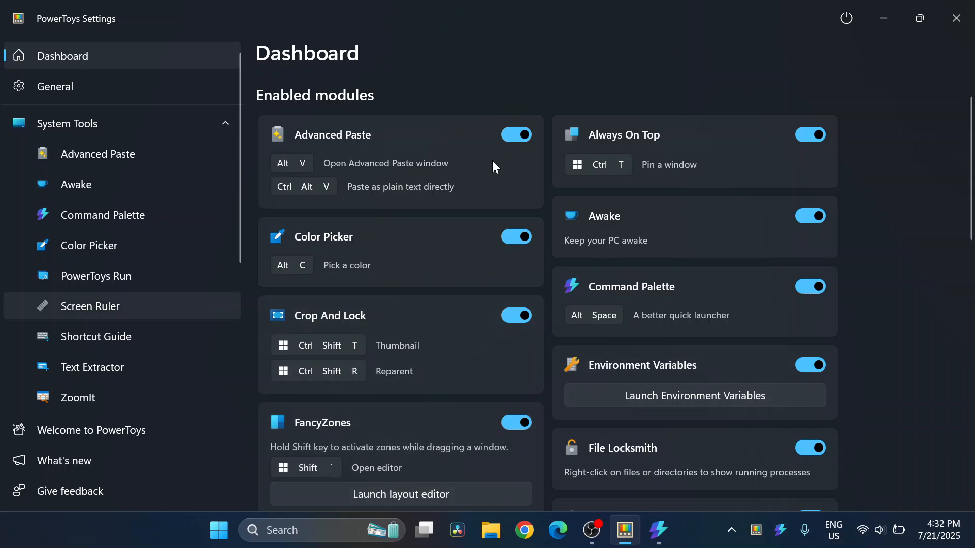
{"action": "left_click", "coordinate": [376, 465]}
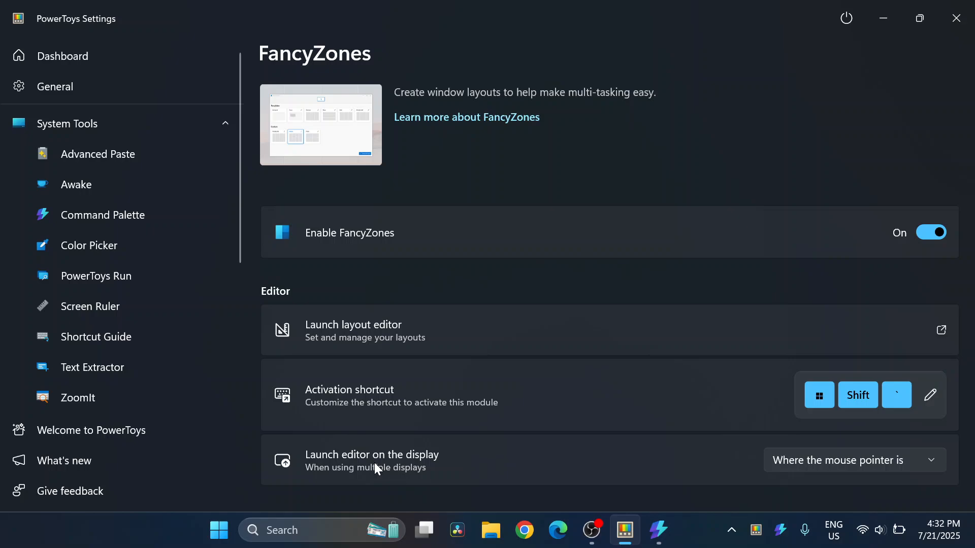
Open the FancyZones layout editor and create a new custom layout with three side-by-side column zones
{"action": "key", "text": "super+shift+grave"}
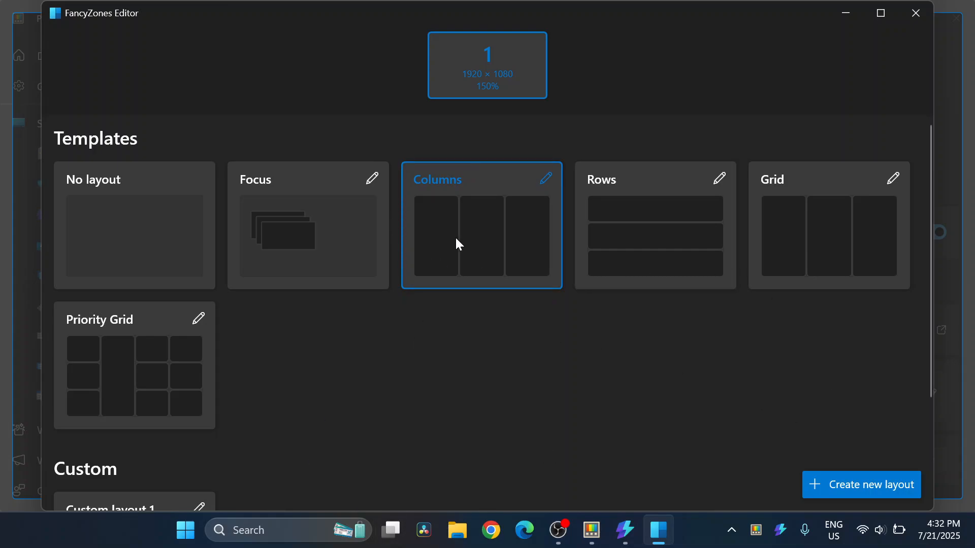
{"action": "left_click", "coordinate": [889, 493]}
{"action": "left_click", "coordinate": [396, 413]}
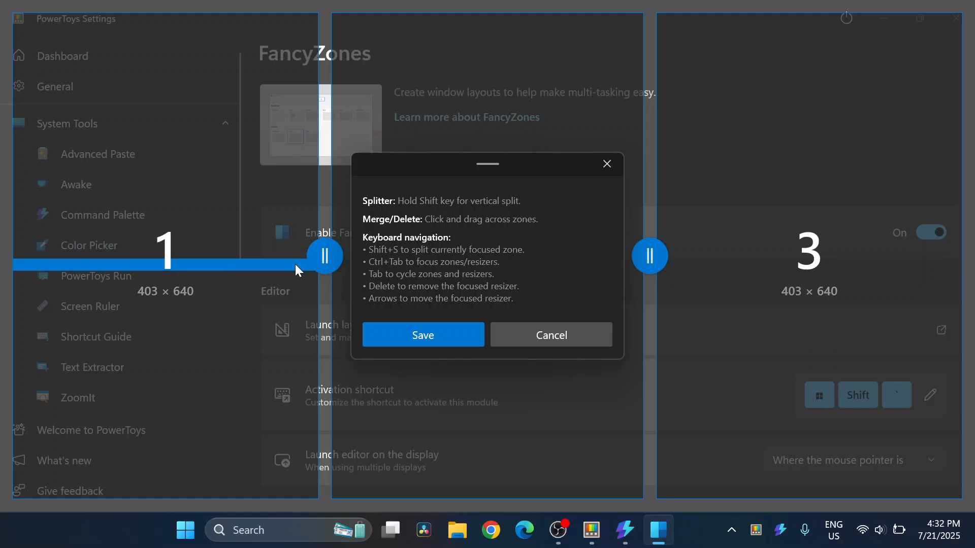
Switch to OBS, move its window down below the zone editor's dialog, and save the new custom layout
{"action": "left_click", "coordinate": [544, 528]}
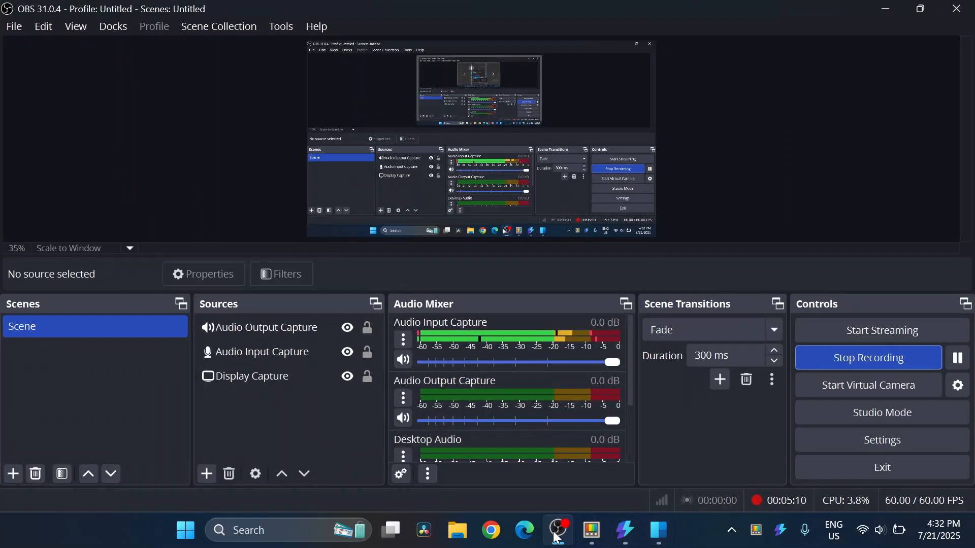
{"action": "left_click_drag", "start_coordinate": [675, 6], "coordinate": [579, 390]}
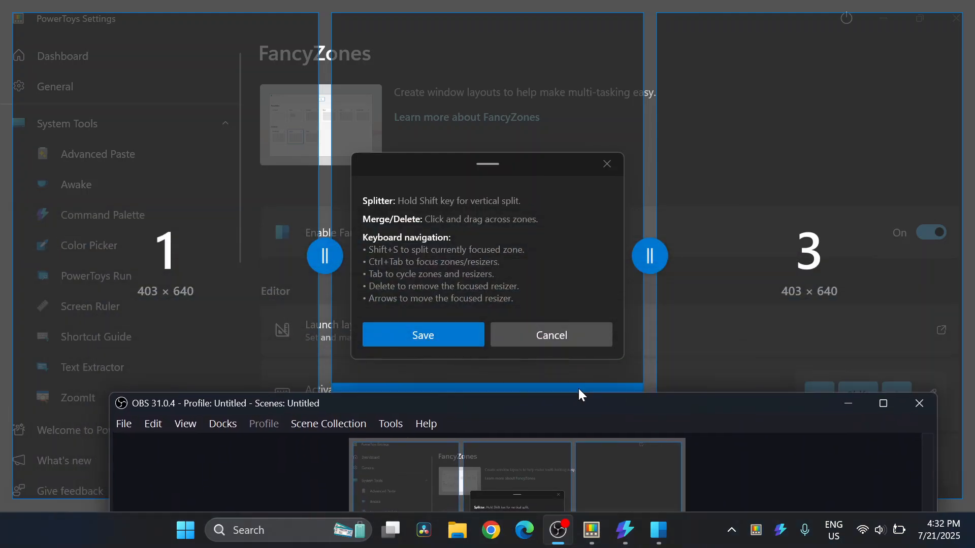
{"action": "left_click", "coordinate": [438, 335]}
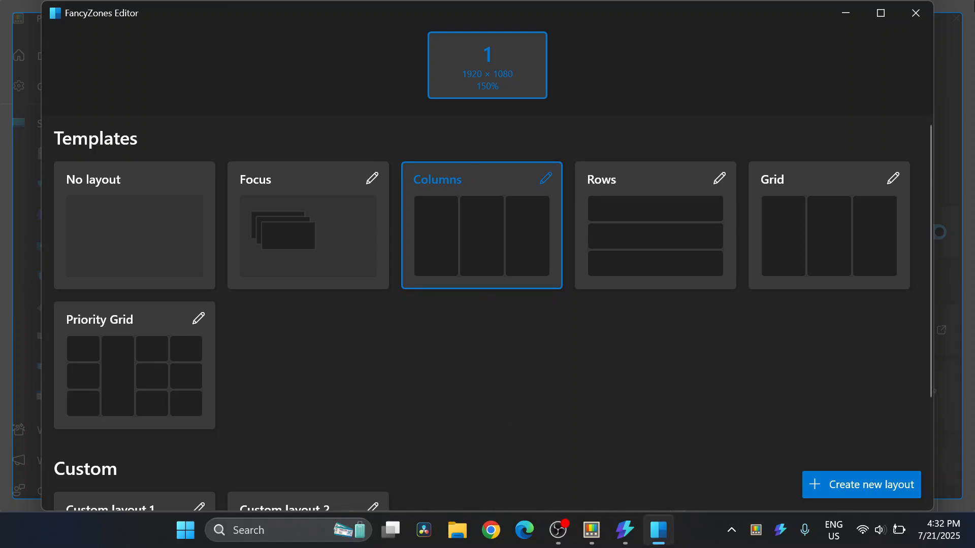
Minimize the FancyZones editor, move the OBS window up over the zones, decline exiting OBS and minimize it
{"action": "left_click", "coordinate": [852, 13]}
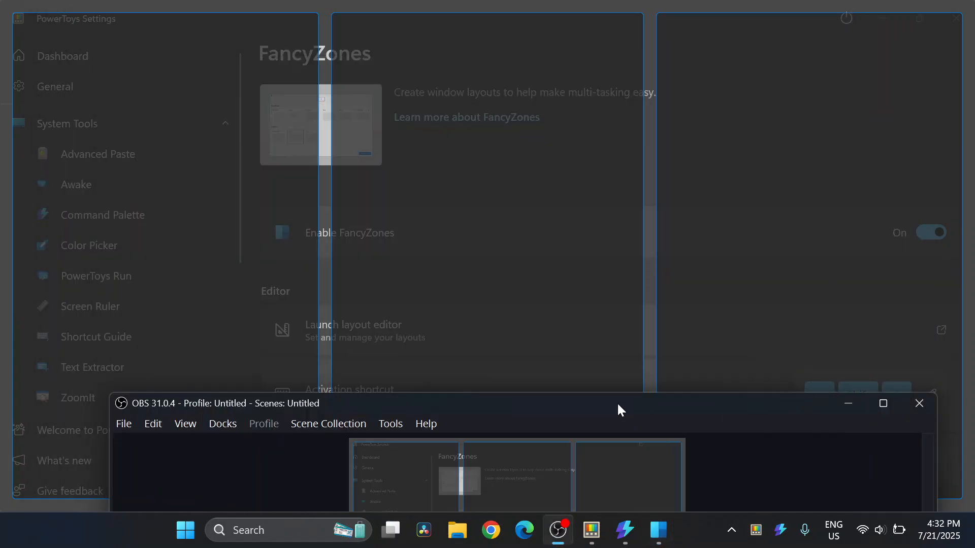
{"action": "left_click_drag", "start_coordinate": [620, 407], "coordinate": [531, 114]}
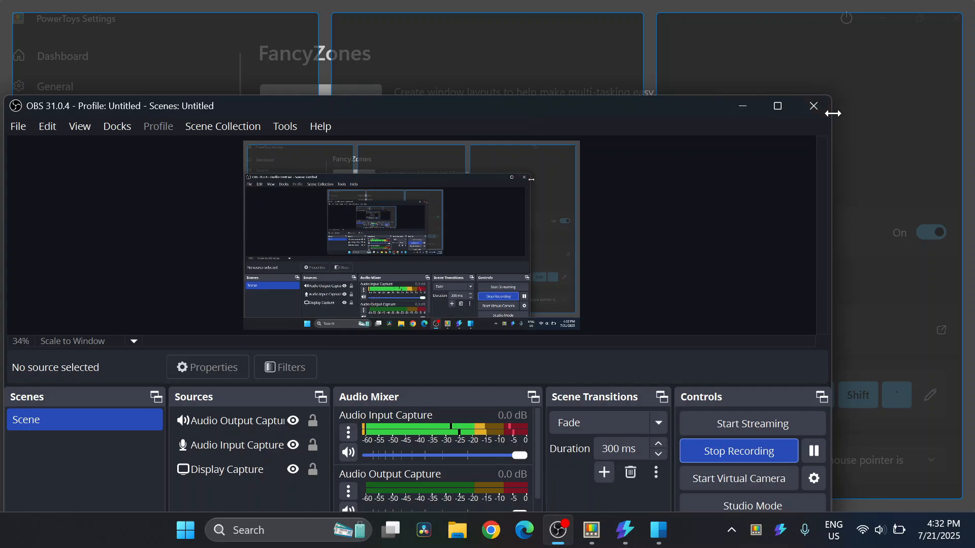
{"action": "left_click", "coordinate": [814, 106]}
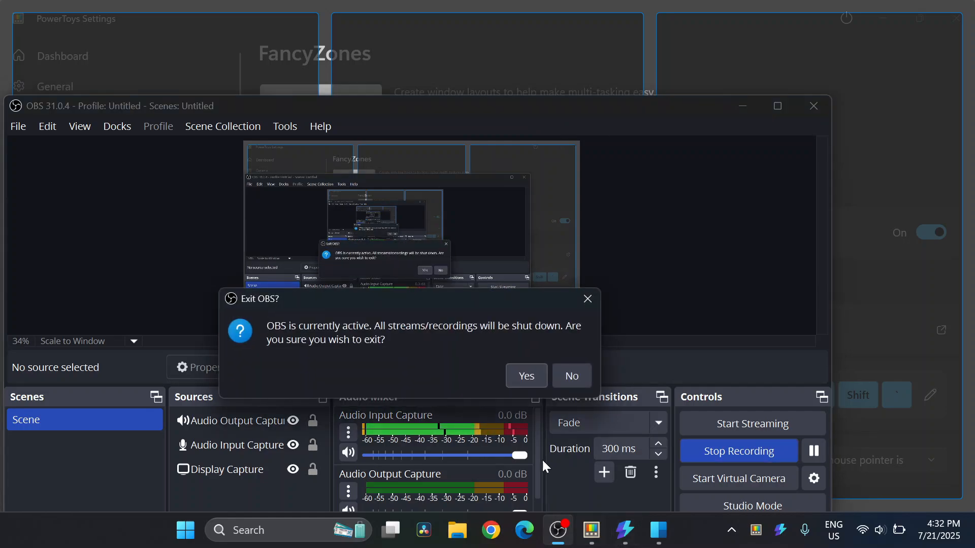
{"action": "left_click", "coordinate": [571, 374]}
{"action": "left_click", "coordinate": [737, 106]}
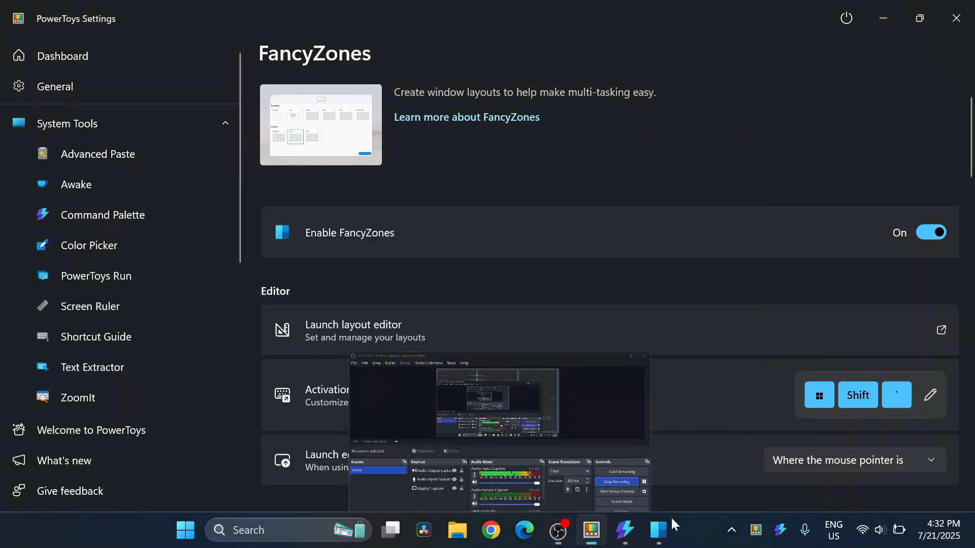
Restore the FancyZones Editor window and close it to return to PowerToys Settings
{"action": "mouse_move", "coordinate": [666, 523]}
{"action": "left_click", "coordinate": [659, 501]}
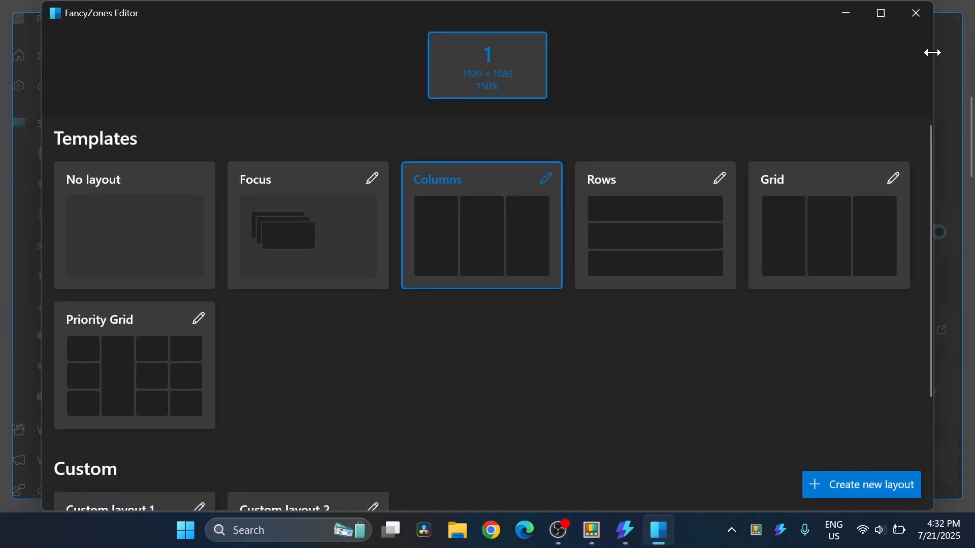
{"action": "left_click", "coordinate": [920, 6]}
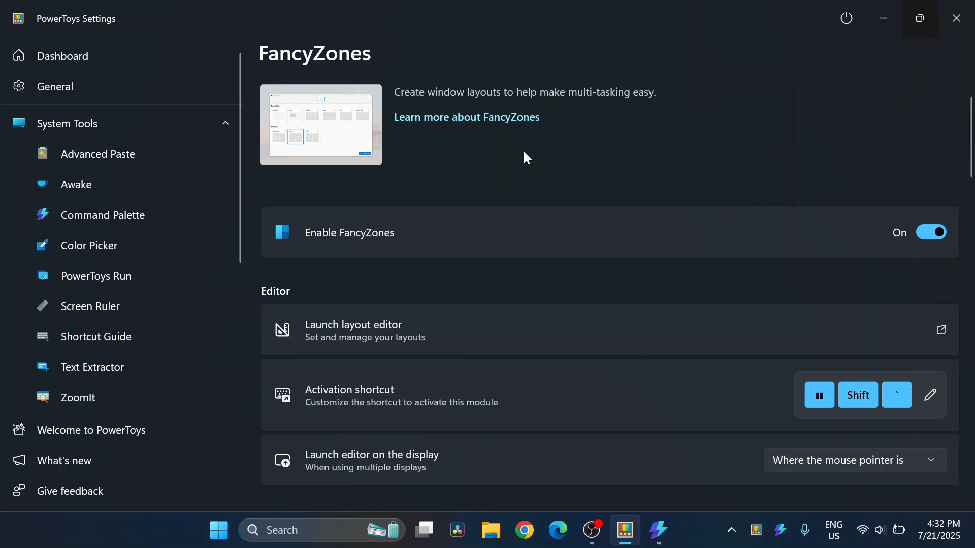
Open the Advanced Paste settings page from the Dashboard, launch the Advanced Paste window and move it slightly upward
{"action": "left_click", "coordinate": [69, 51]}
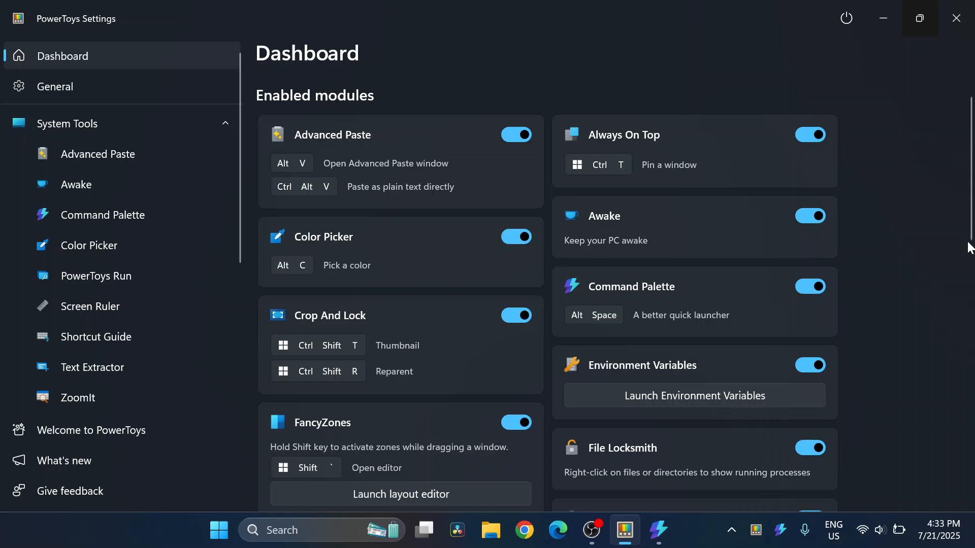
{"action": "left_click", "coordinate": [433, 164]}
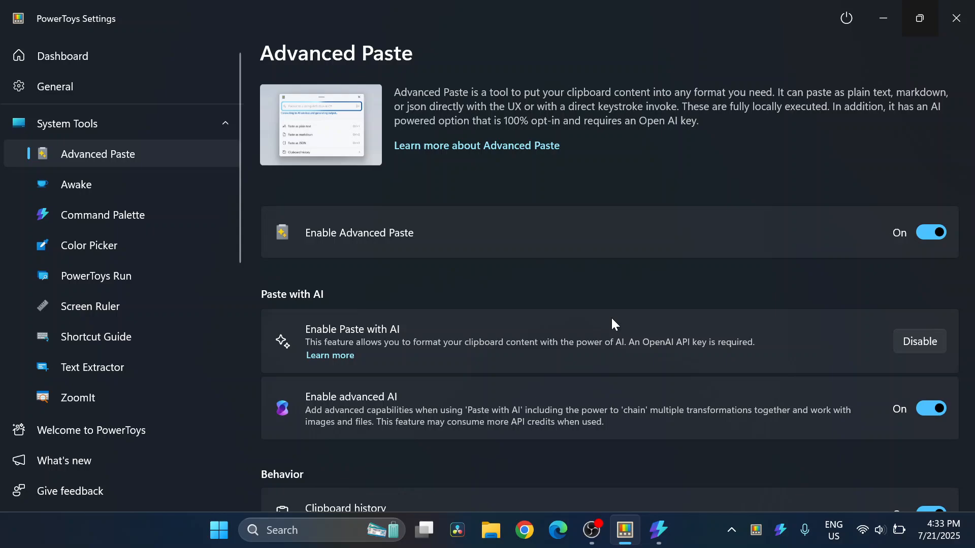
{"action": "key", "text": "super+shift+v"}
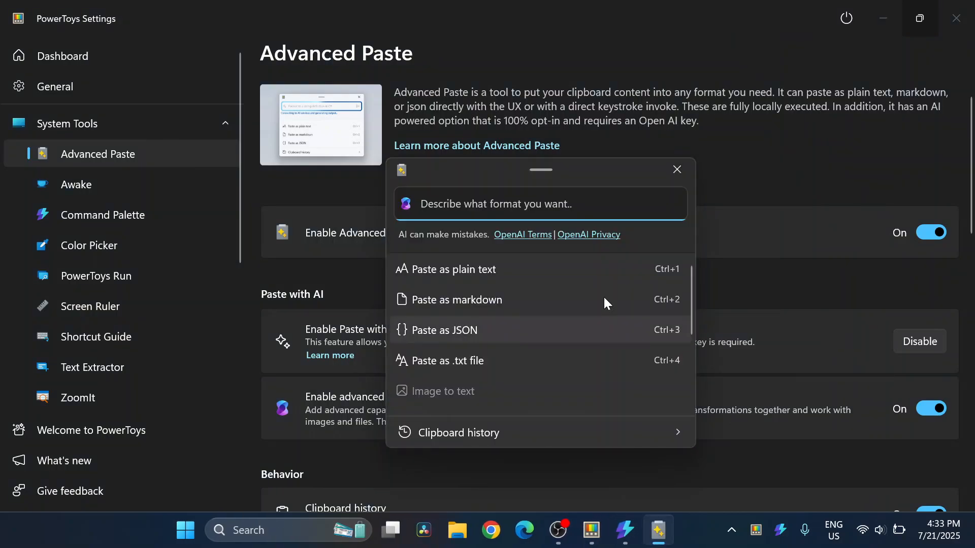
{"action": "left_click_drag", "start_coordinate": [537, 166], "coordinate": [514, 125]}
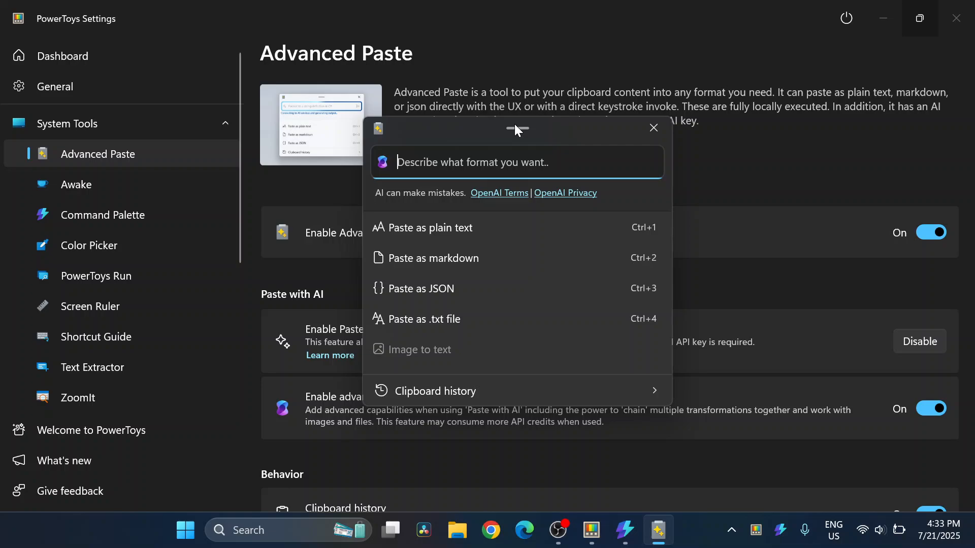
Filter the Advanced Paste formats with "Ima" to find the image-to-text action, and close the window
{"action": "type", "text": "a"}
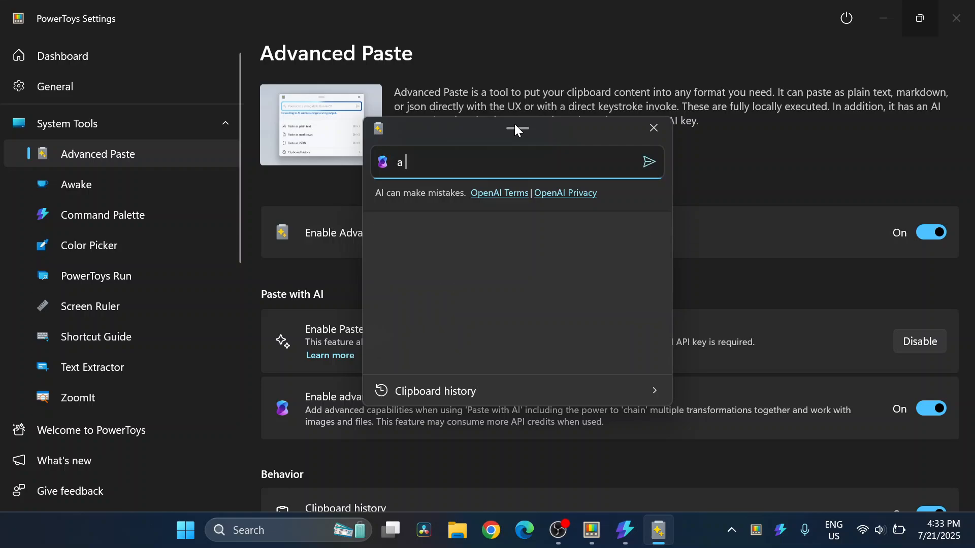
{"action": "key", "text": "BackSpace"}
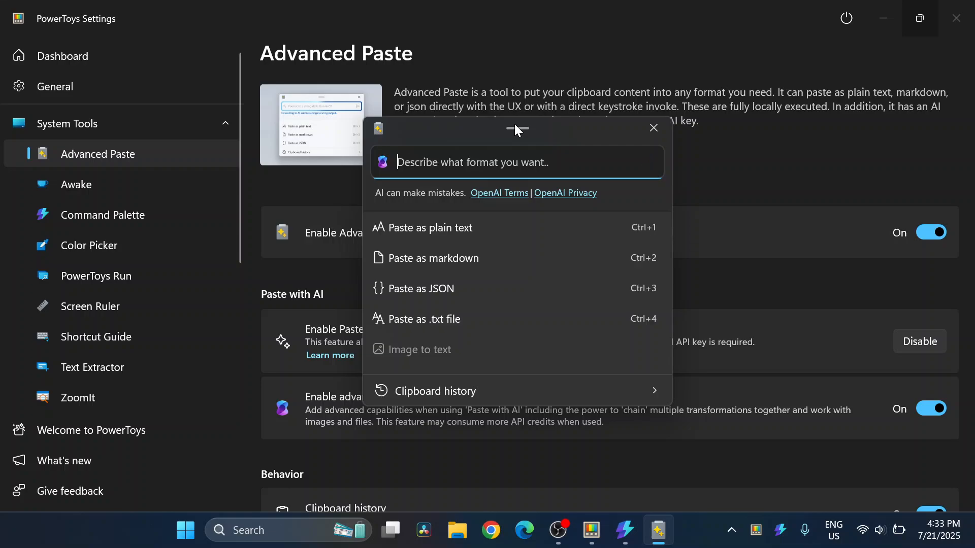
{"action": "type", "text": "I"}
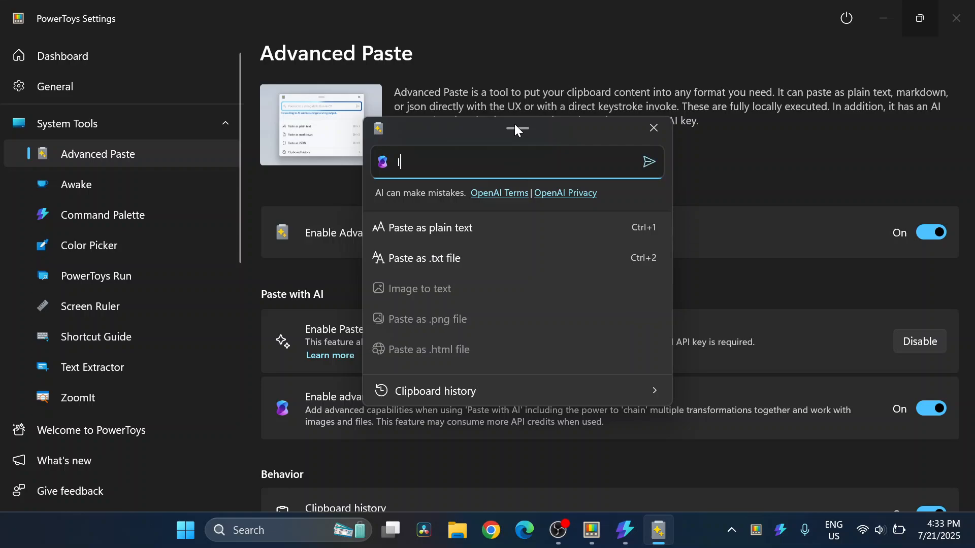
{"action": "type", "text": "ma"}
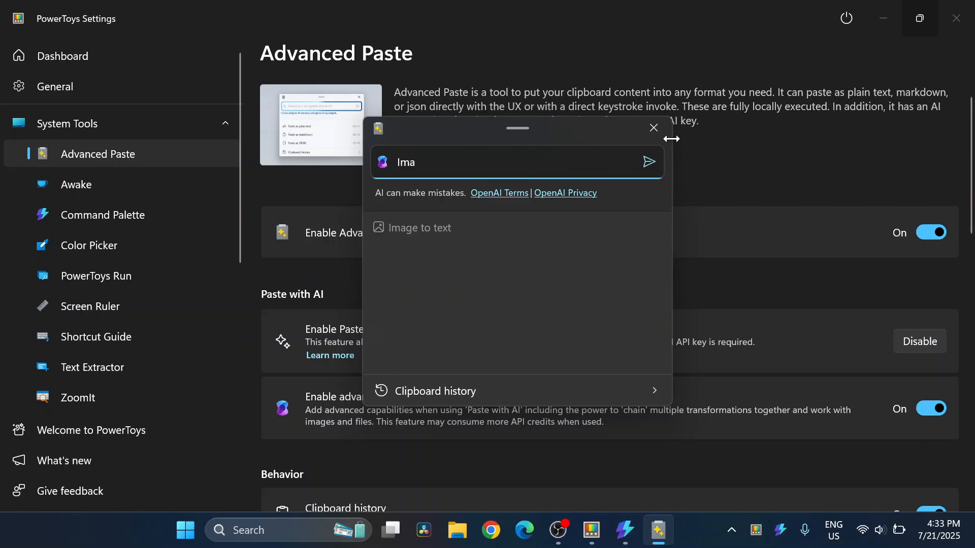
{"action": "left_click", "coordinate": [653, 127]}
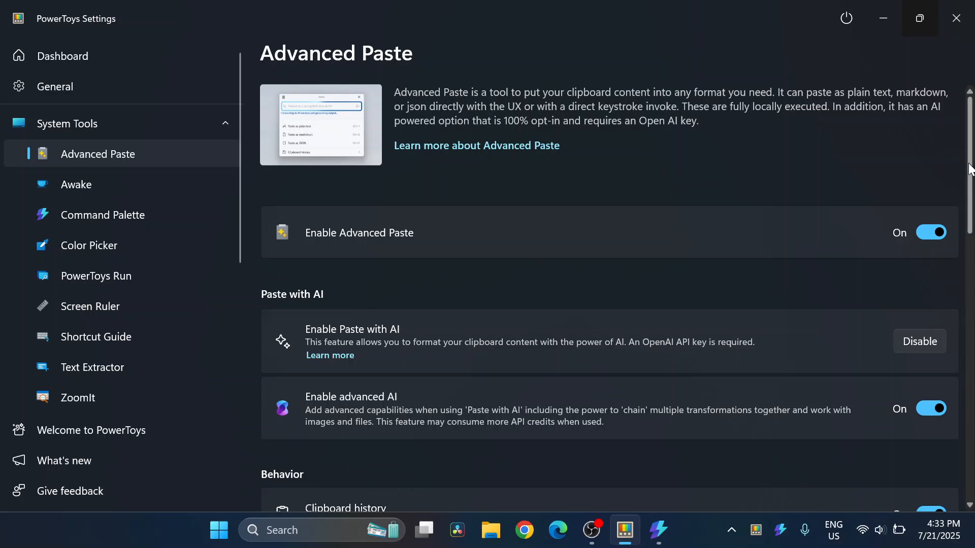
Review the Actions section and its shortcuts on the Advanced Paste settings page
{"action": "scroll", "coordinate": [967, 167], "scroll_direction": "down", "scroll_amount": 5}
{"action": "scroll", "coordinate": [967, 304], "scroll_direction": "down", "scroll_amount": 5}
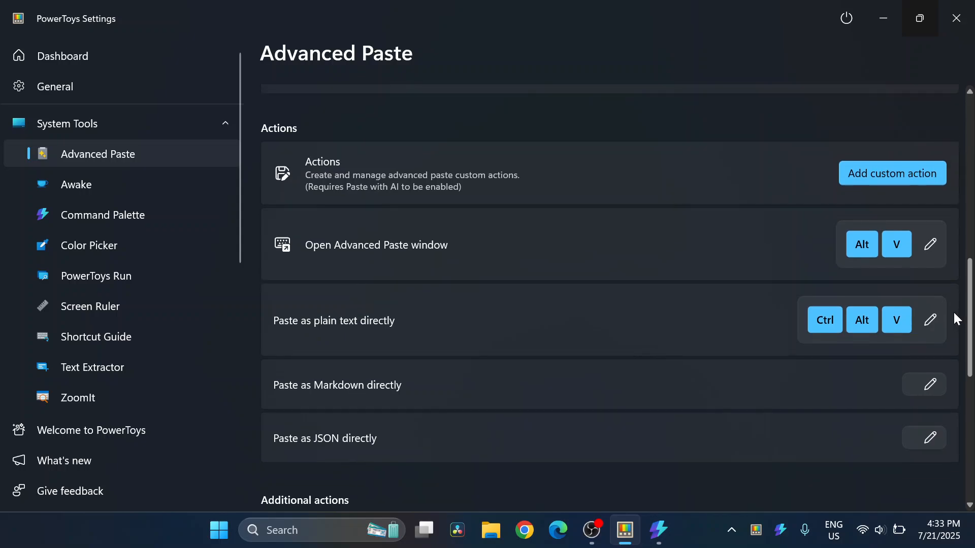
{"action": "scroll", "coordinate": [967, 305], "scroll_direction": "up", "scroll_amount": 10}
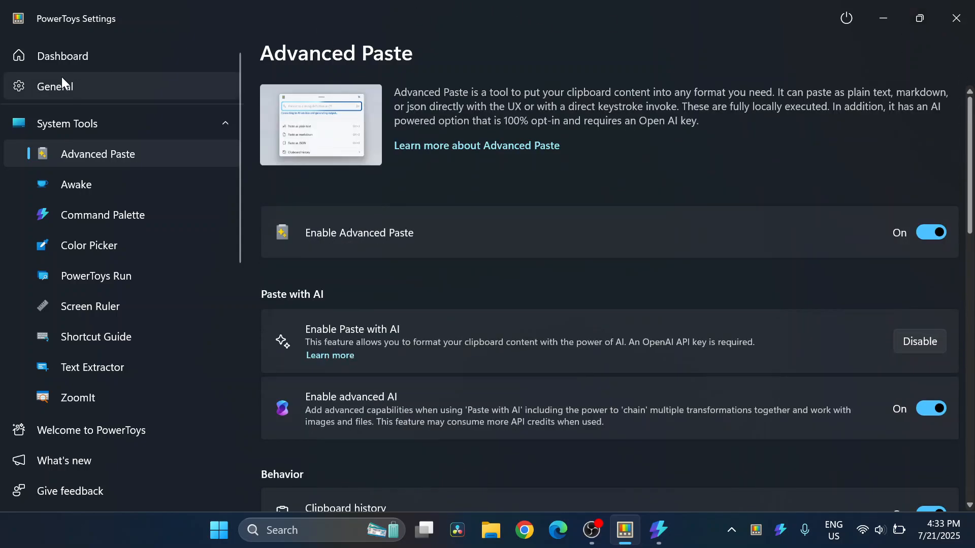
Return to the PowerToys Dashboard, and briefly open and dismiss the Command Palette
{"action": "left_click", "coordinate": [61, 60]}
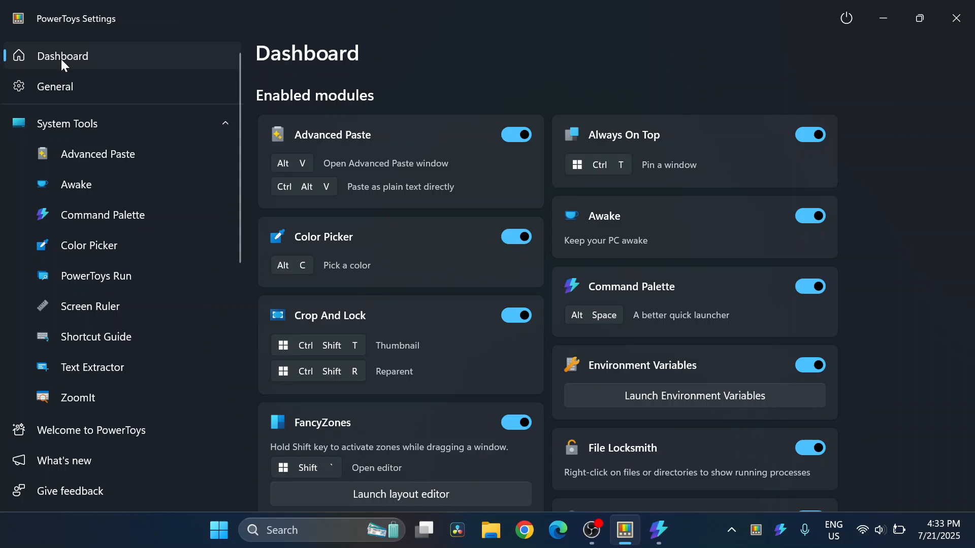
{"action": "key", "text": "alt+space"}
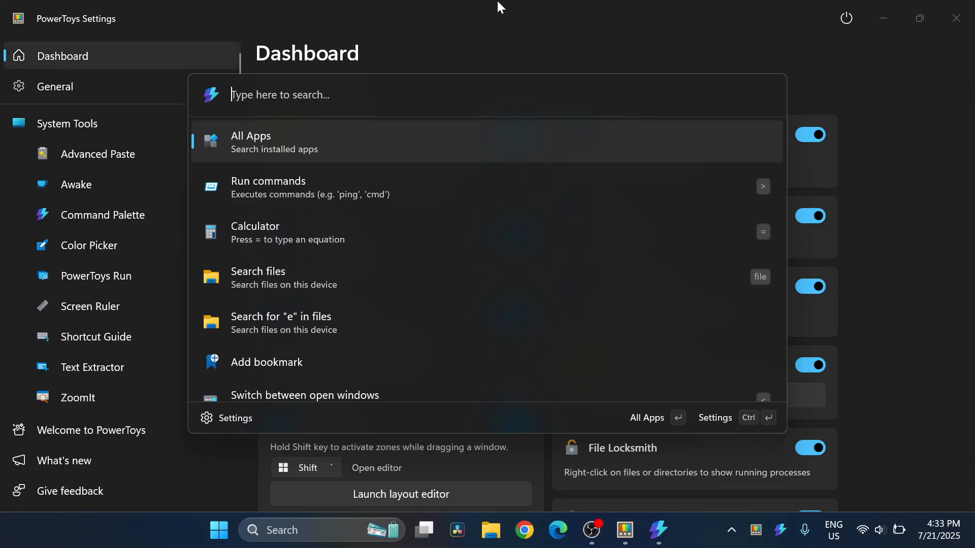
{"action": "left_click", "coordinate": [497, 19]}
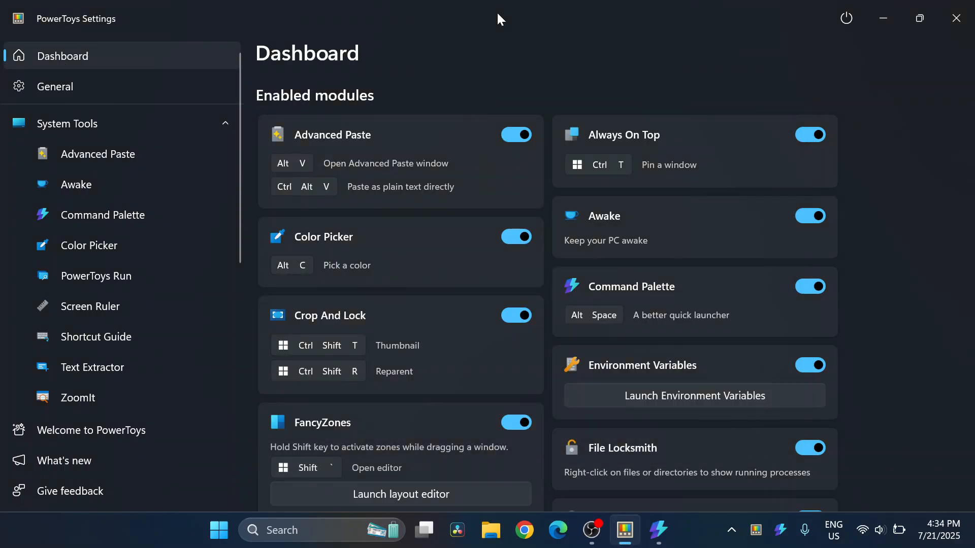
Open the Awake settings from the Dashboard and set its mode to Keep awake indefinitely
{"action": "left_click", "coordinate": [617, 218]}
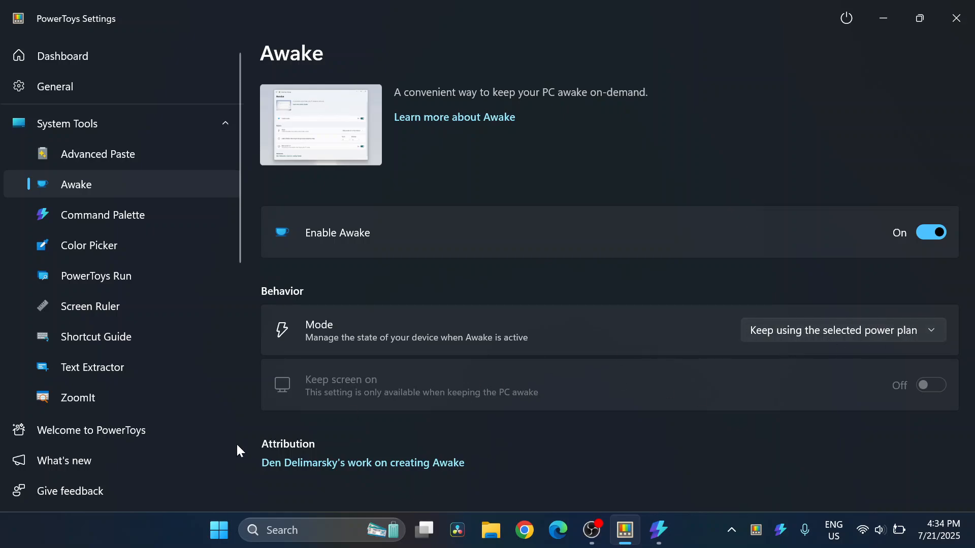
{"action": "left_click", "coordinate": [788, 337]}
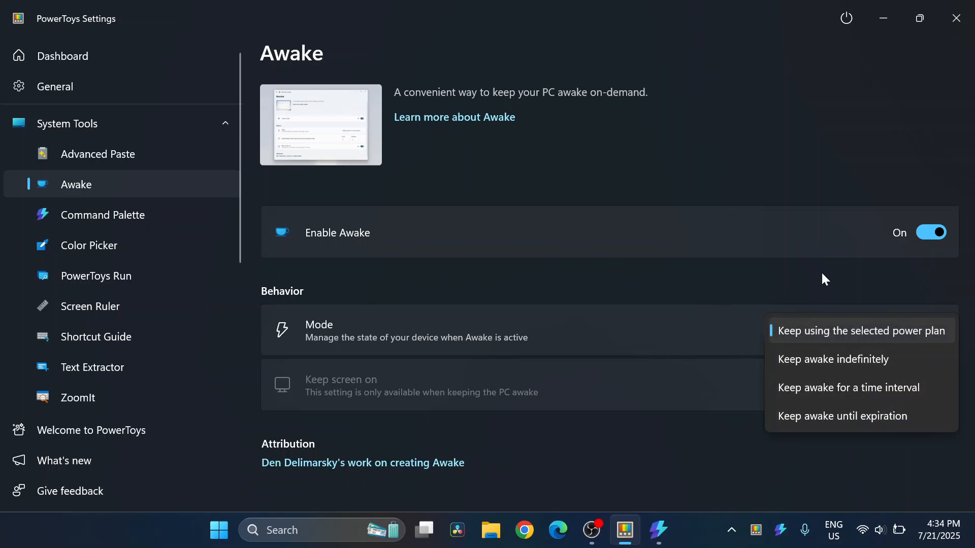
{"action": "left_click", "coordinate": [803, 357]}
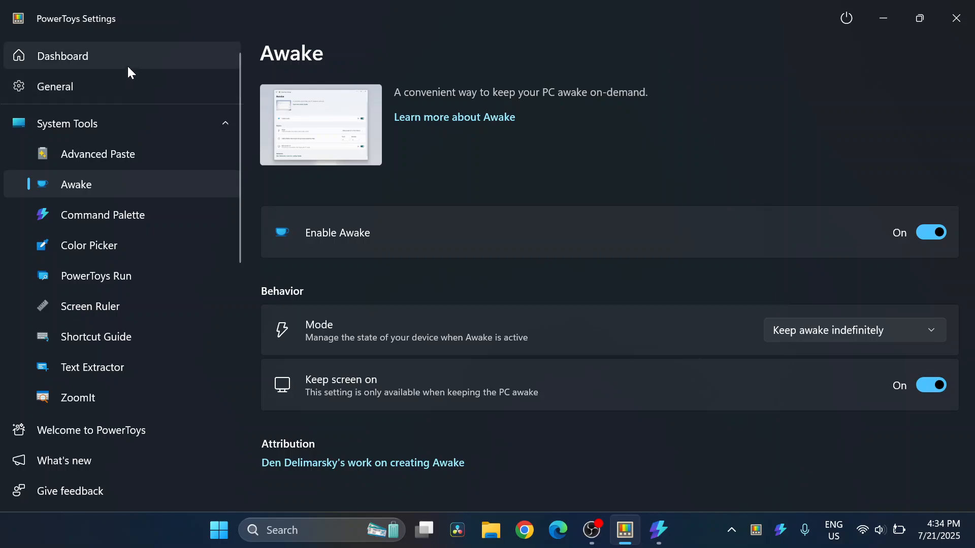
Open the Find My Mouse settings from the Dashboard and view the available activation methods, keeping Shake mouse
{"action": "left_click", "coordinate": [133, 53]}
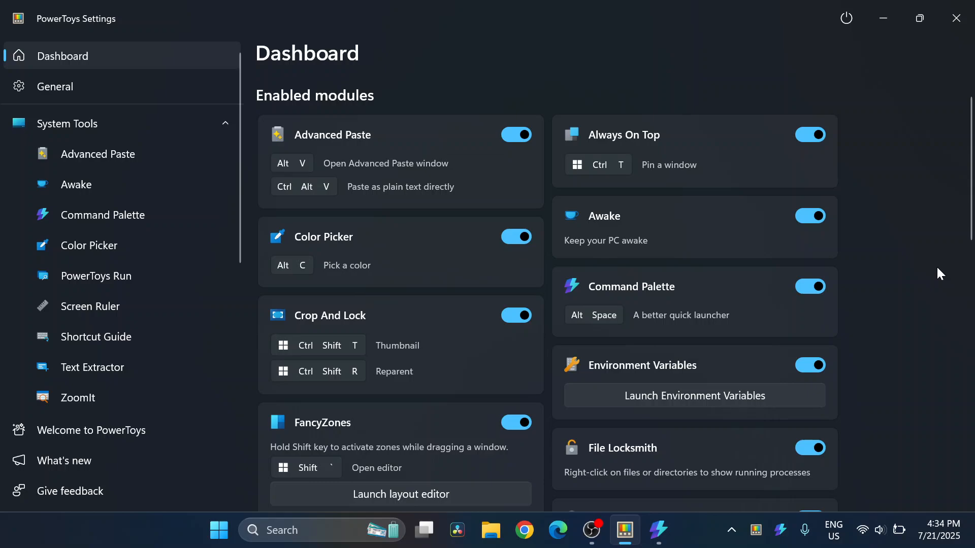
{"action": "scroll", "coordinate": [939, 275], "scroll_direction": "down", "scroll_amount": 5}
{"action": "scroll", "coordinate": [689, 269], "scroll_direction": "down", "scroll_amount": 1}
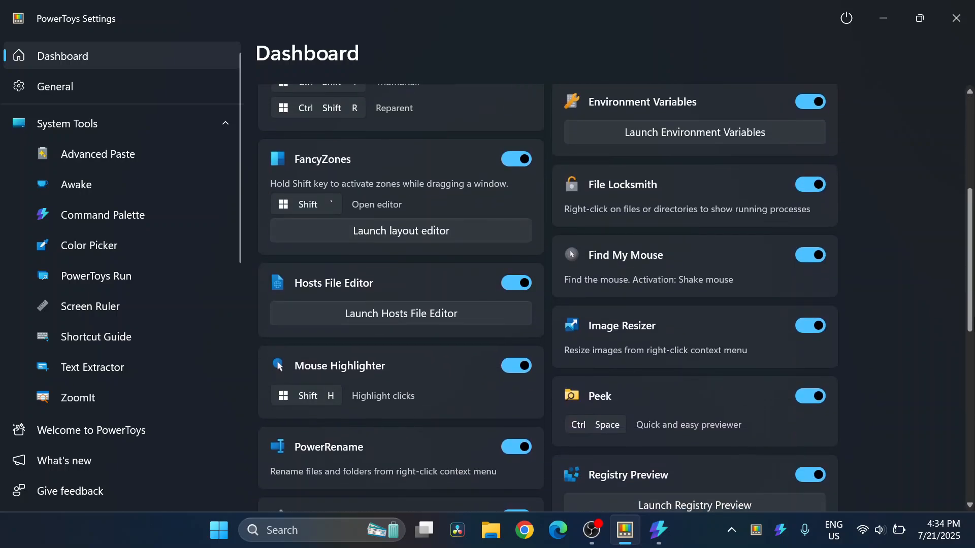
{"action": "left_click", "coordinate": [685, 281]}
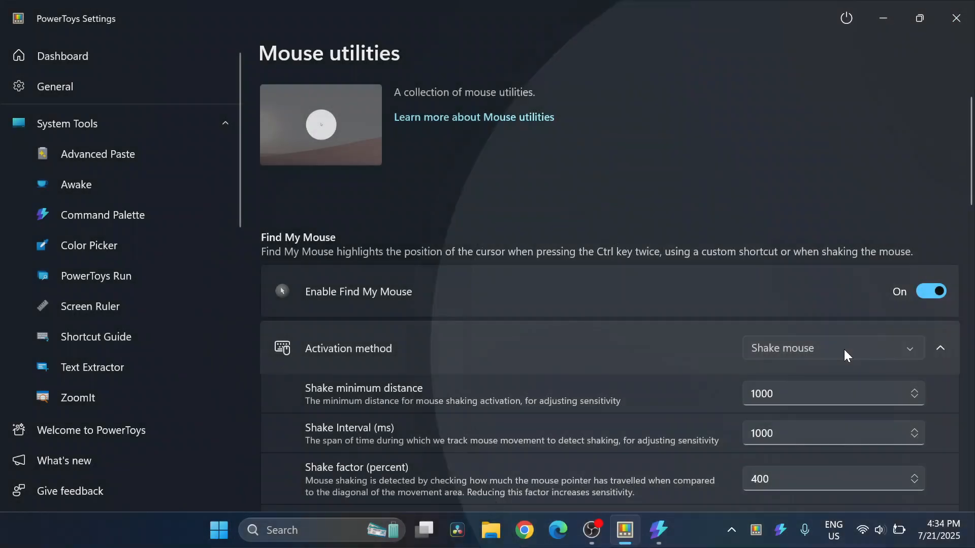
{"action": "left_click", "coordinate": [843, 348]}
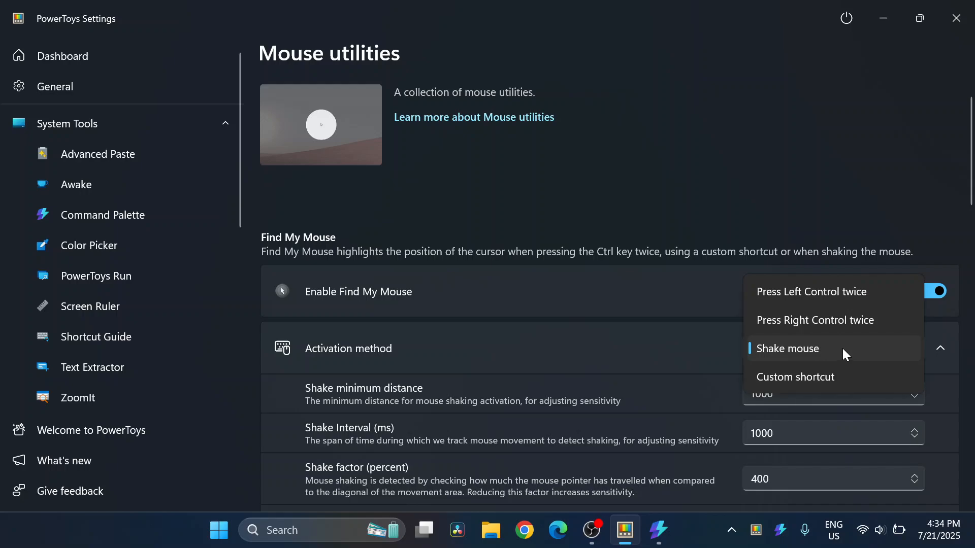
{"action": "left_click", "coordinate": [690, 180]}
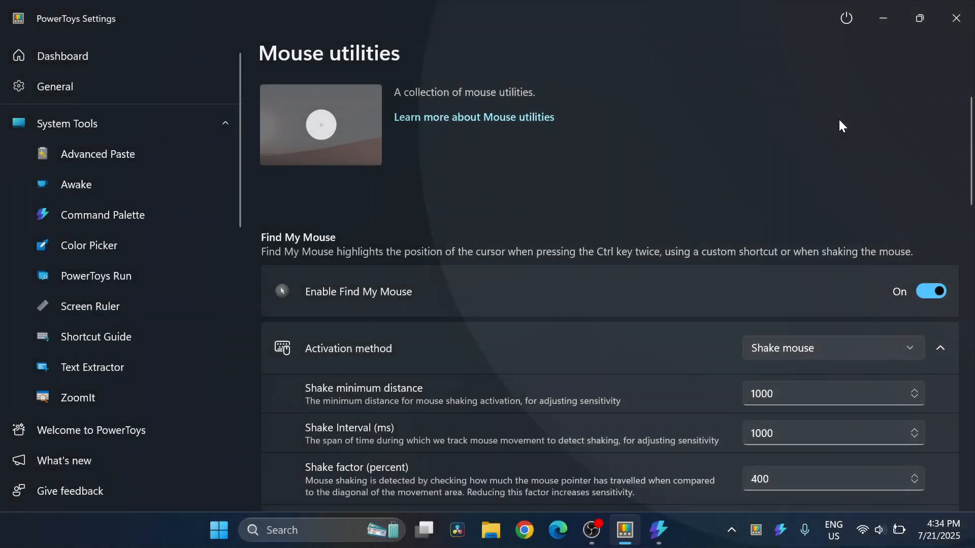
Open the Mouse Highlighter settings from the Dashboard
{"action": "left_click", "coordinate": [157, 56]}
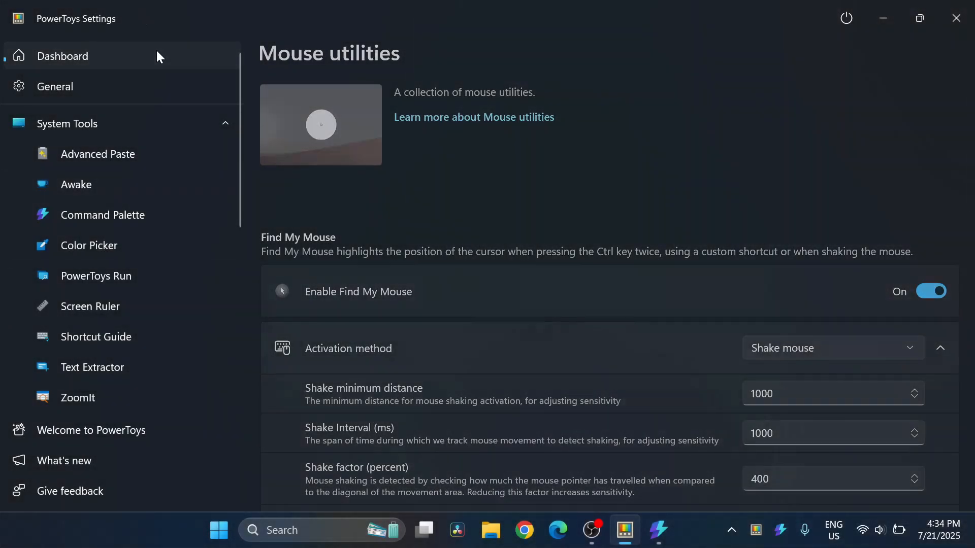
{"action": "scroll", "coordinate": [970, 163], "scroll_direction": "down", "scroll_amount": 2}
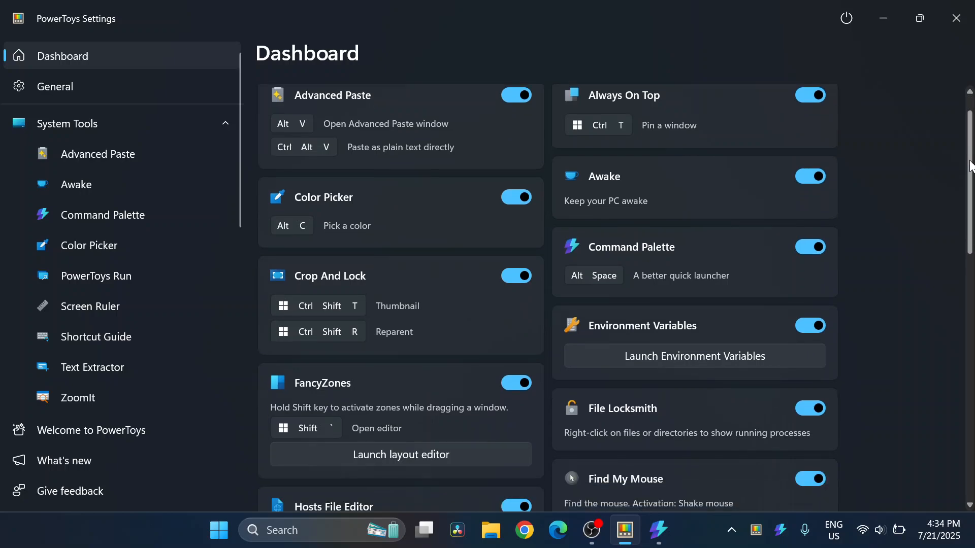
{"action": "scroll", "coordinate": [970, 165], "scroll_direction": "down", "scroll_amount": 6}
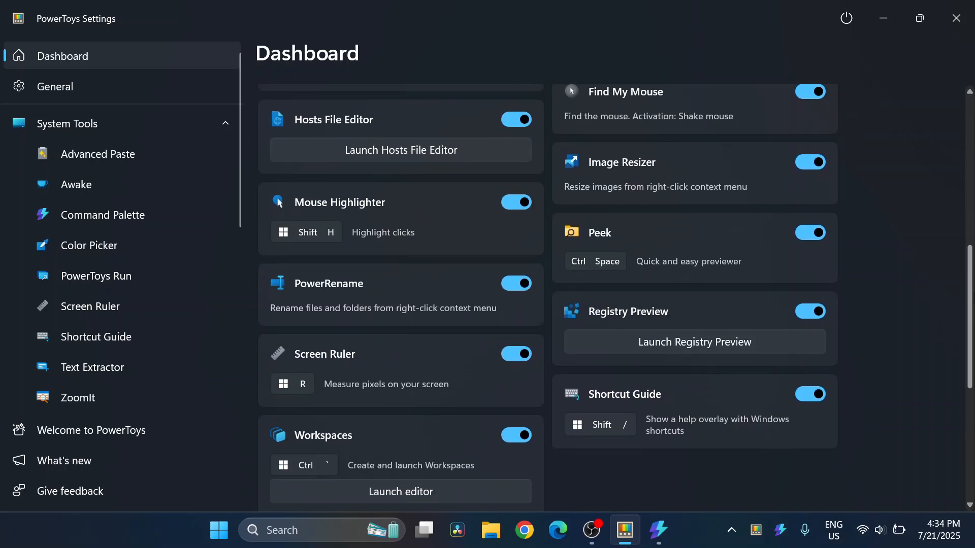
{"action": "left_click", "coordinate": [375, 207]}
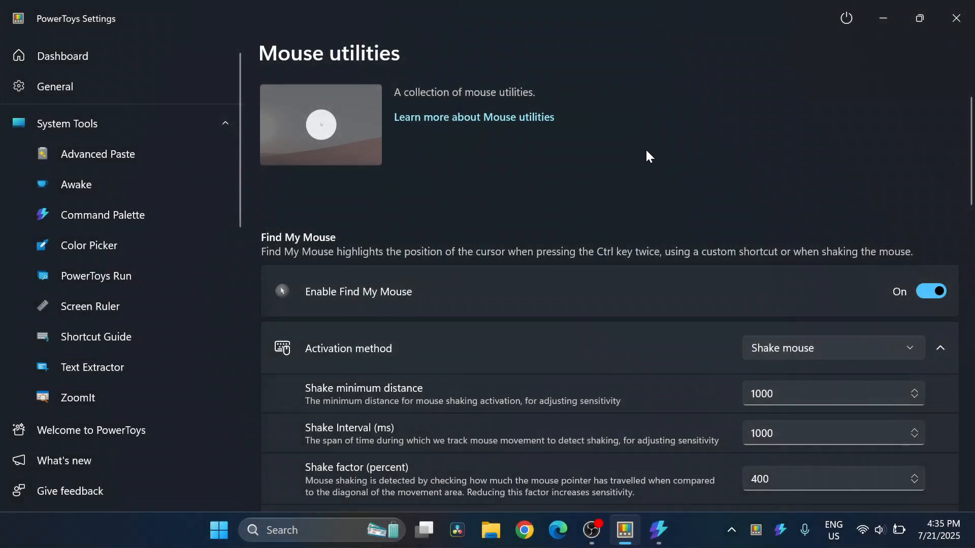
{"action": "left_click_drag", "start_coordinate": [971, 170], "coordinate": [970, 304]}
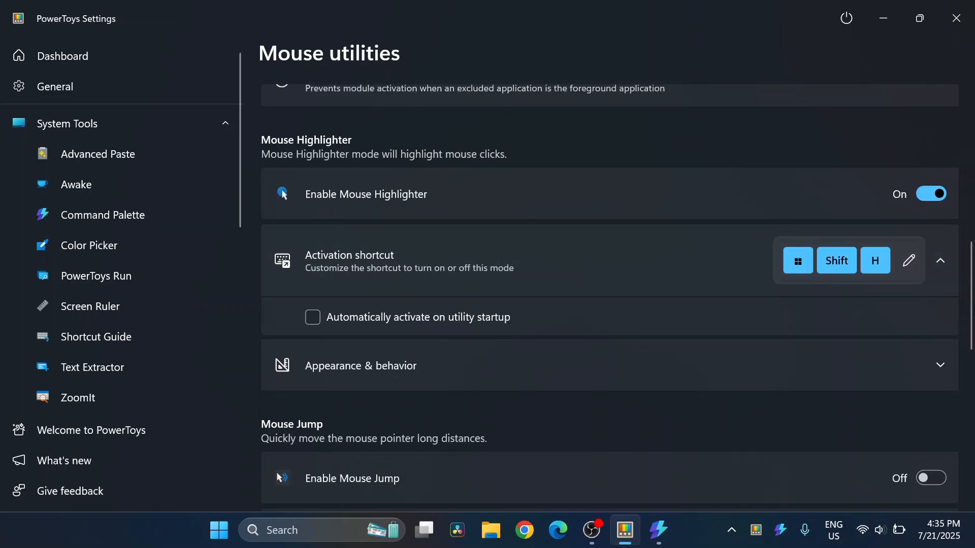
Turn on Mouse Highlighter and test its highlight on the desktop, then return to PowerToys Settings
{"action": "left_click", "coordinate": [784, 416]}
{"action": "left_click", "coordinate": [883, 16]}
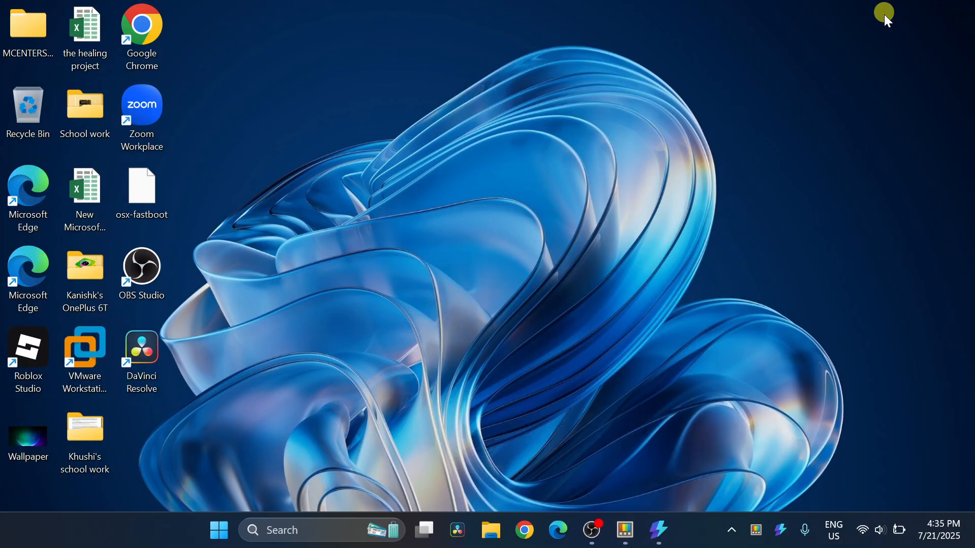
{"action": "left_click", "coordinate": [544, 305]}
{"action": "left_click_drag", "start_coordinate": [422, 131], "coordinate": [776, 369]}
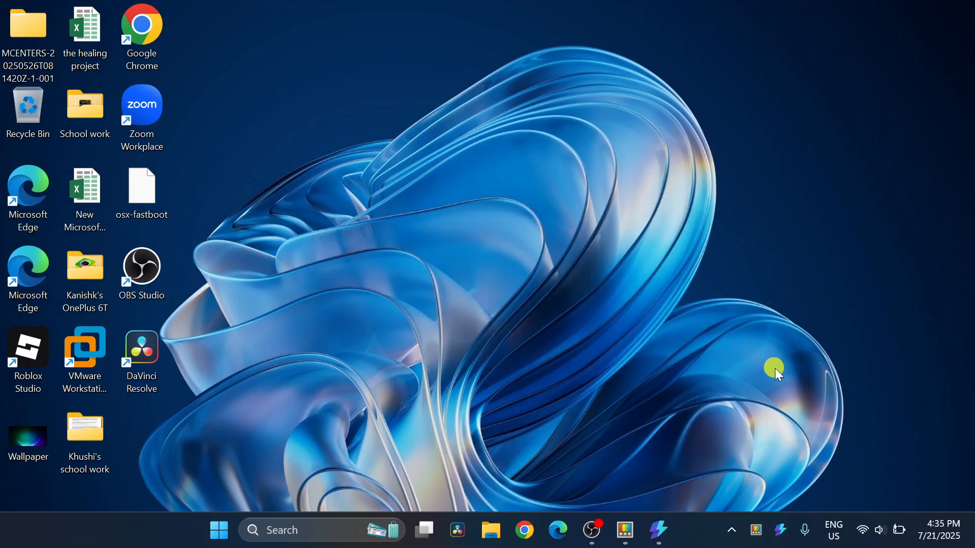
{"action": "left_click", "coordinate": [625, 531]}
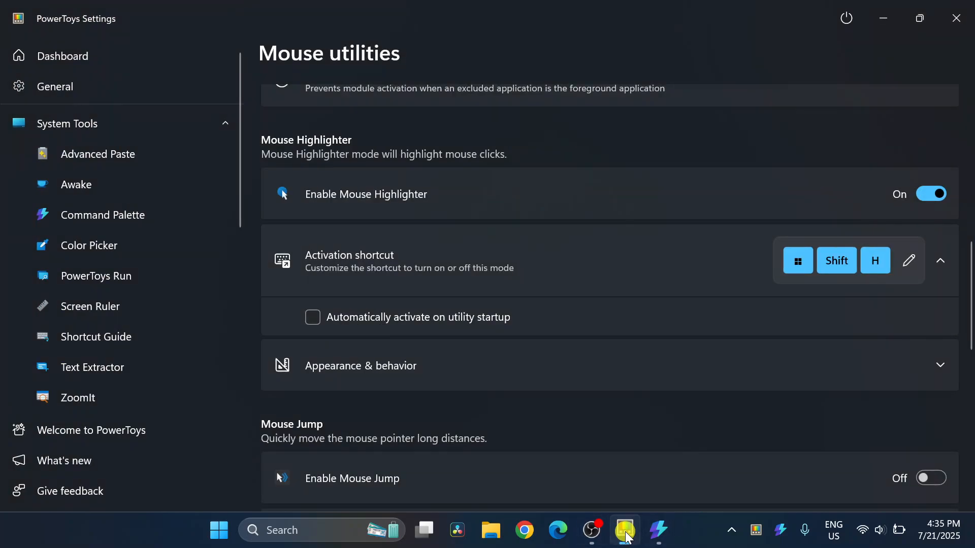
Under Mouse Highlighter's Appearance & behavior, set the Primary button highlight color to blue #A6091DFF
{"action": "left_click", "coordinate": [439, 388]}
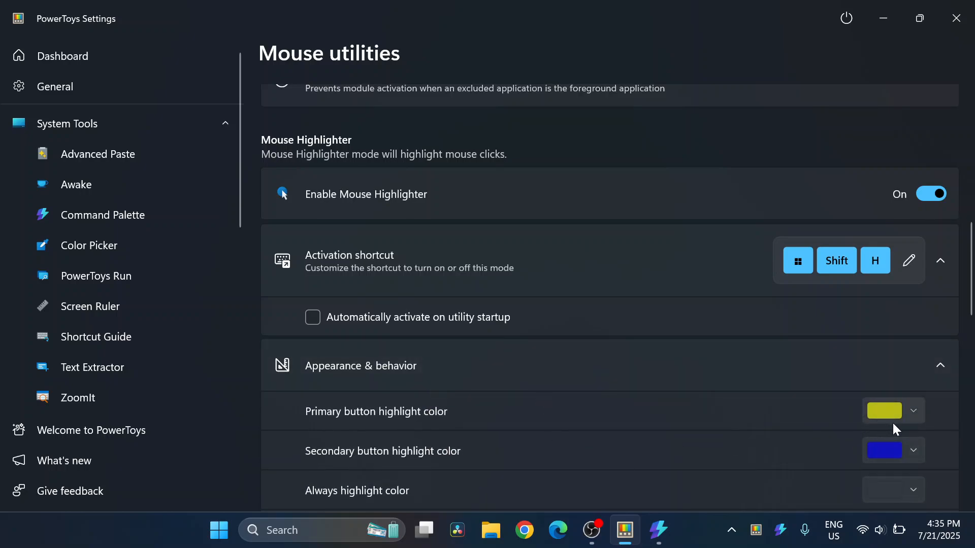
{"action": "left_click", "coordinate": [894, 411]}
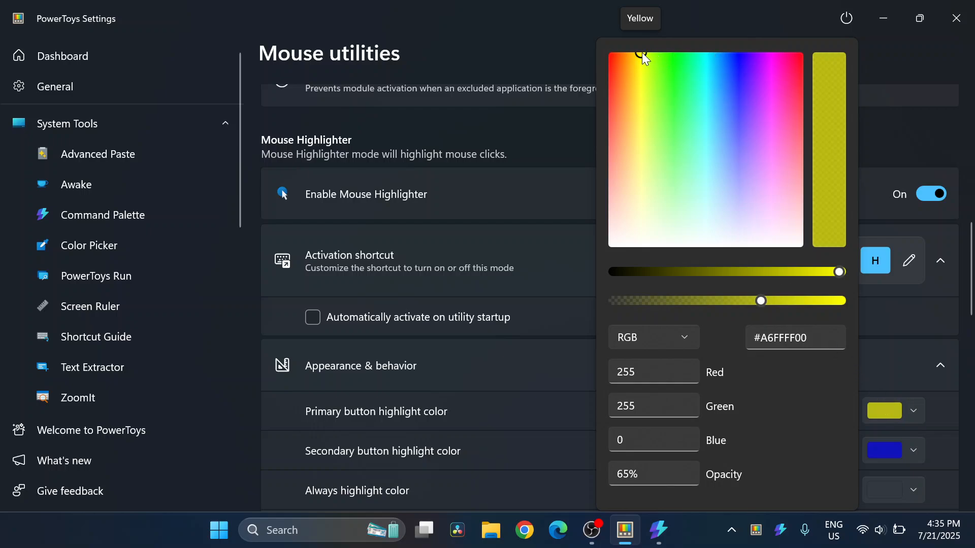
{"action": "left_click_drag", "start_coordinate": [733, 59], "coordinate": [736, 59]}
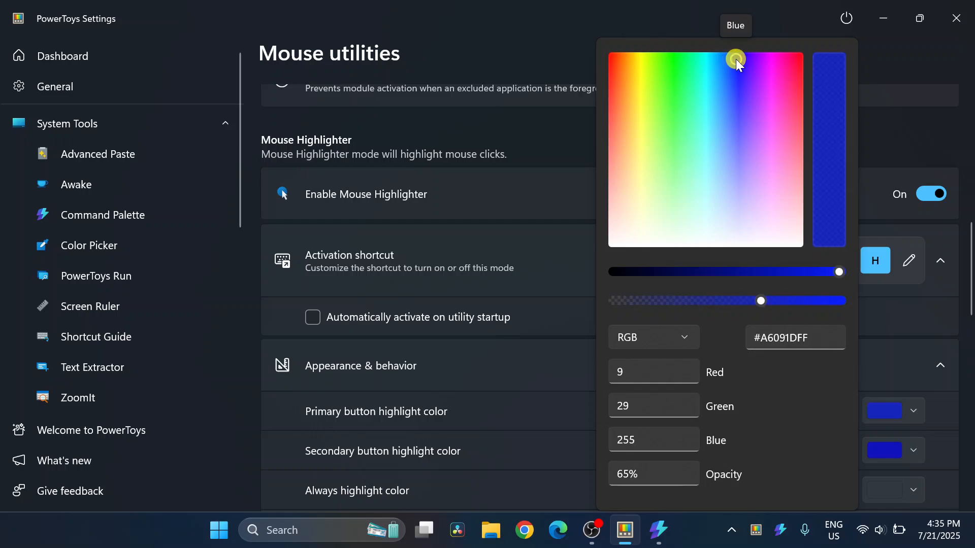
Sample the Start icon's blue on the desktop with Color Picker, choose the 3ca9ff shade and copy its HEX value
{"action": "left_click", "coordinate": [896, 451]}
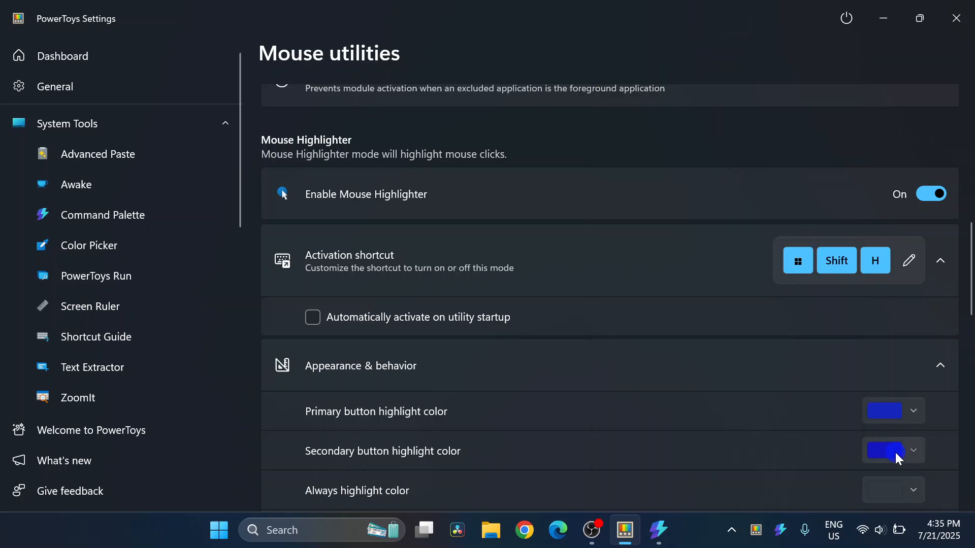
{"action": "left_click", "coordinate": [895, 451]}
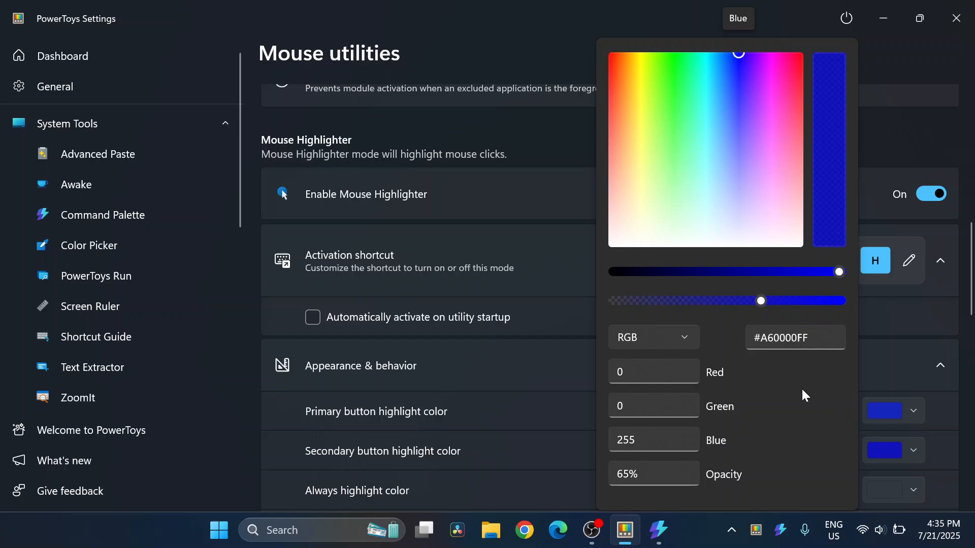
{"action": "left_click", "coordinate": [894, 8]}
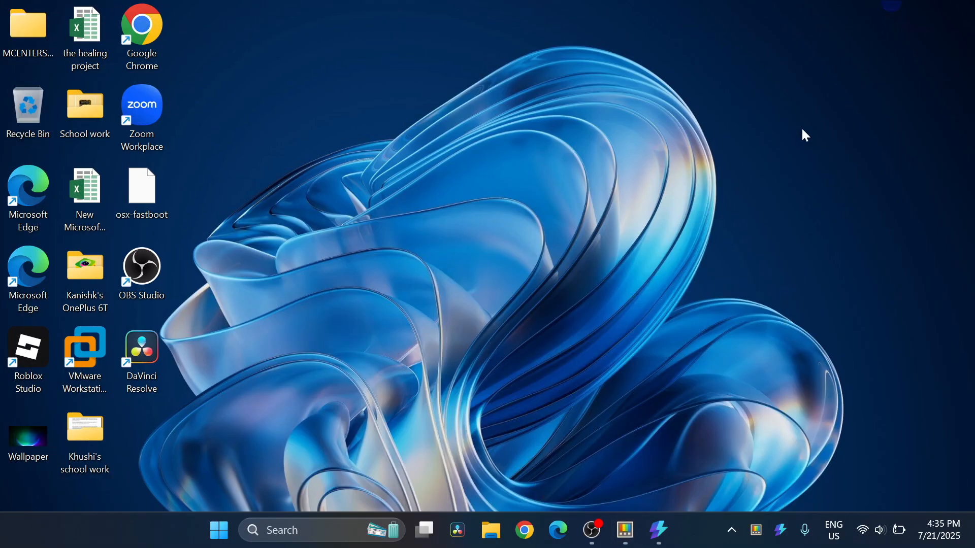
{"action": "key", "text": "super+shift+c"}
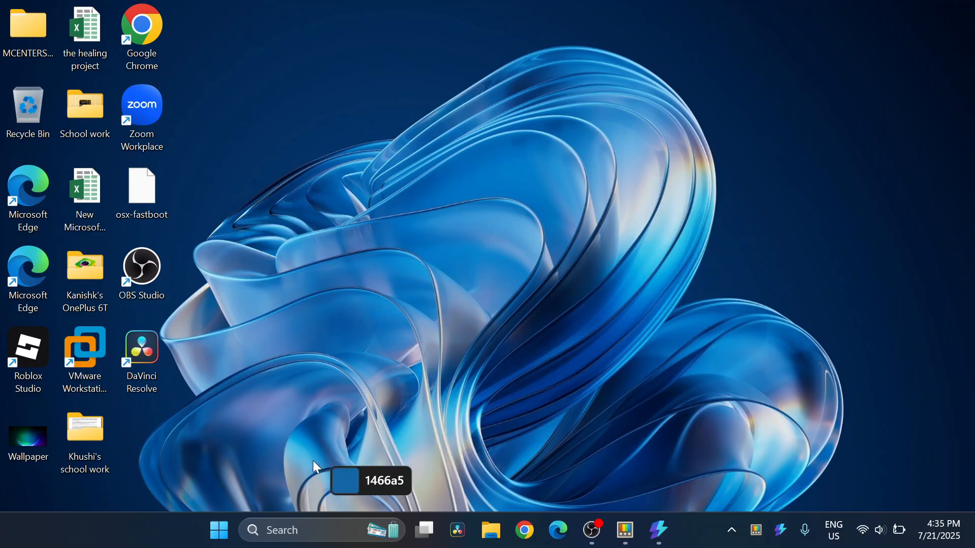
{"action": "left_click", "coordinate": [228, 537]}
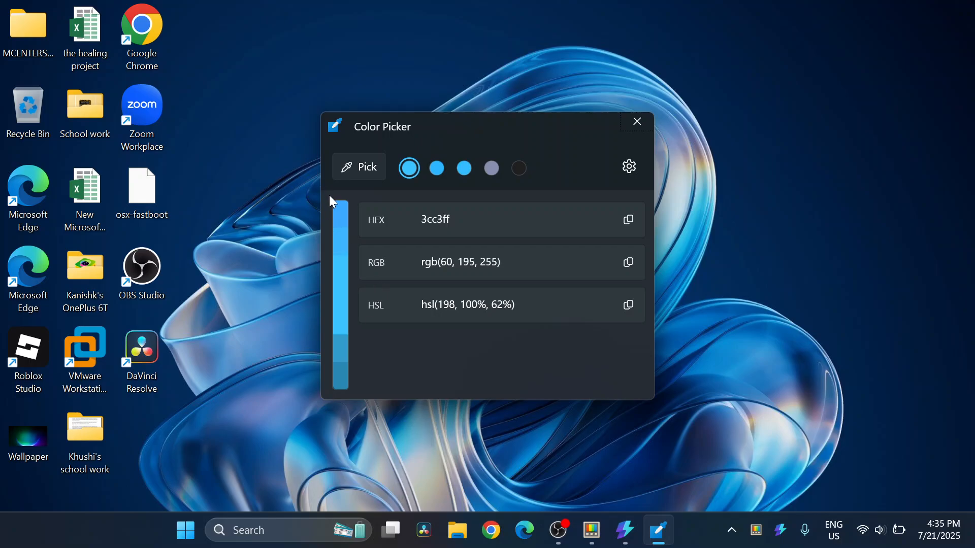
{"action": "left_click", "coordinate": [337, 206]}
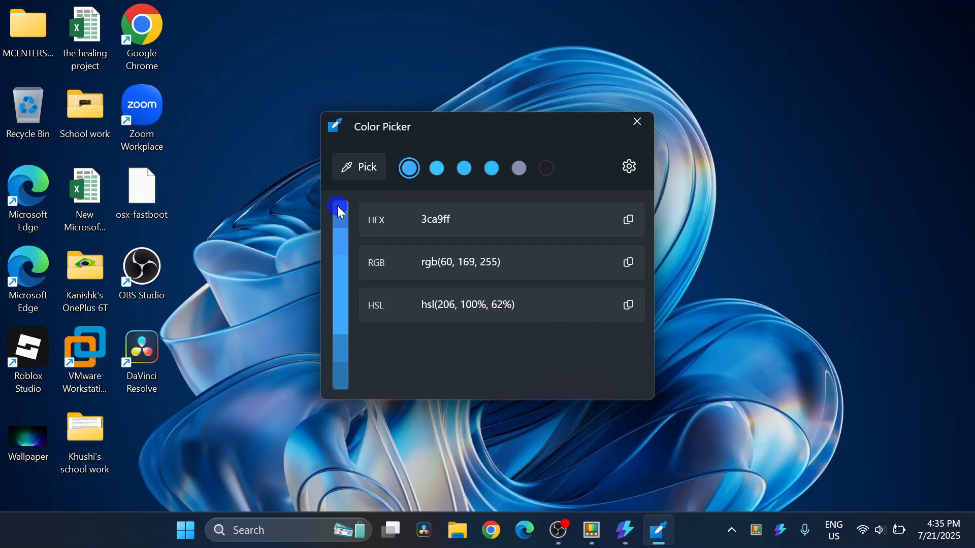
{"action": "left_click", "coordinate": [632, 221]}
{"action": "mouse_move", "coordinate": [615, 541]}
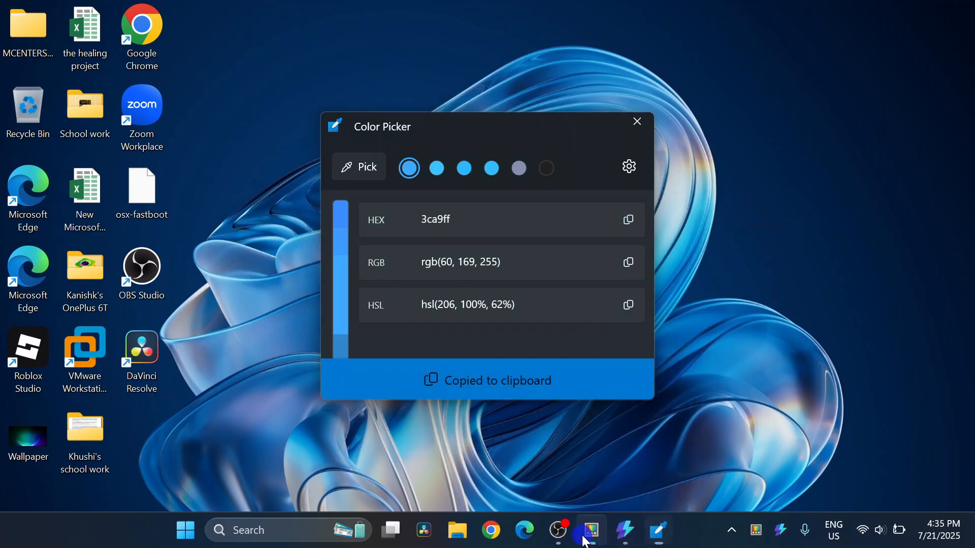
Return to PowerToys Settings and place the Color Picker window beside the secondary highlight color editor, keeping the RGB color model
{"action": "left_click", "coordinate": [591, 531]}
{"action": "left_click", "coordinate": [909, 449]}
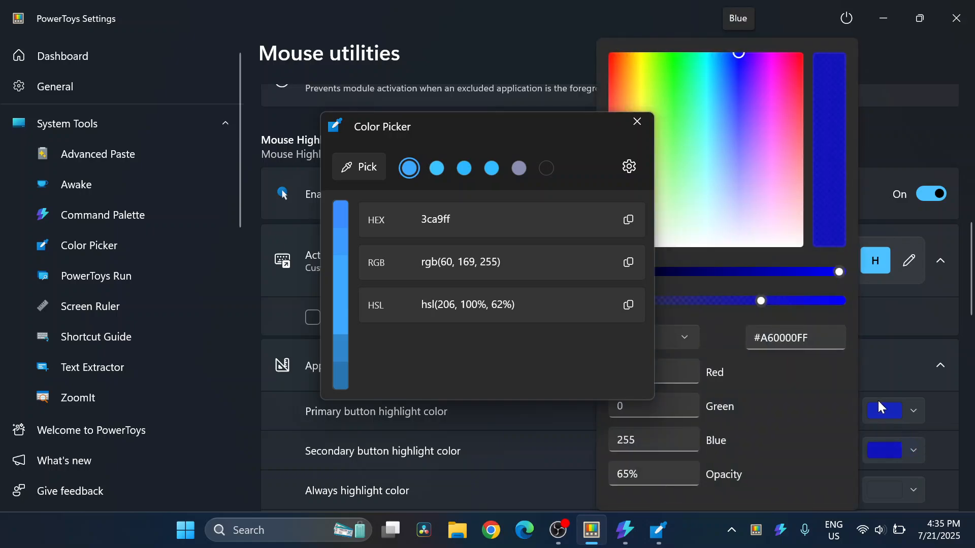
{"action": "left_click_drag", "start_coordinate": [475, 133], "coordinate": [265, 117]}
{"action": "left_click", "coordinate": [915, 435]}
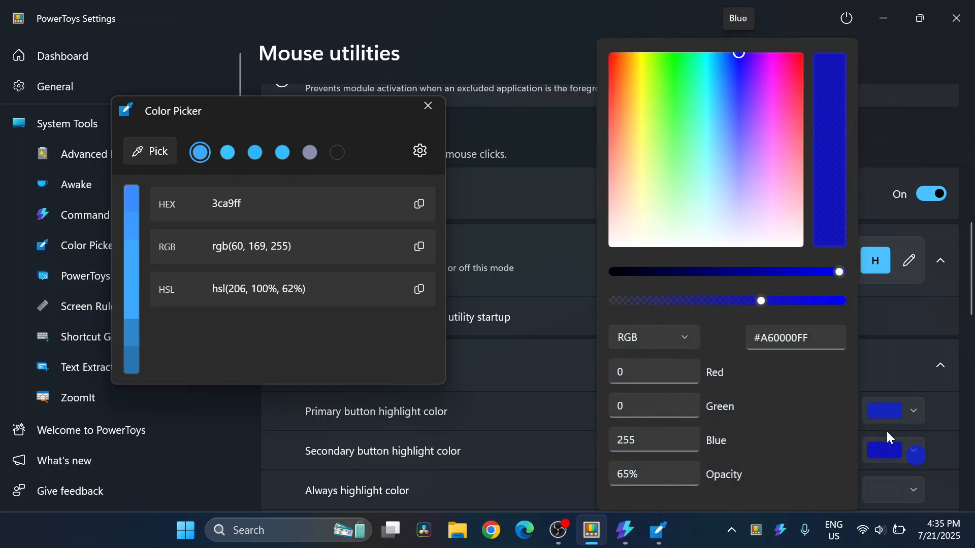
{"action": "left_click", "coordinate": [638, 339]}
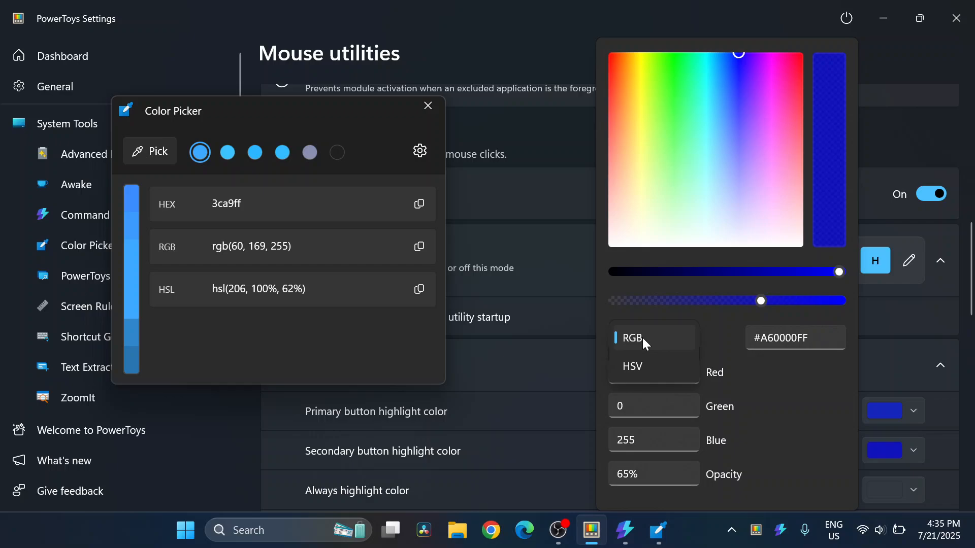
{"action": "left_click", "coordinate": [765, 432]}
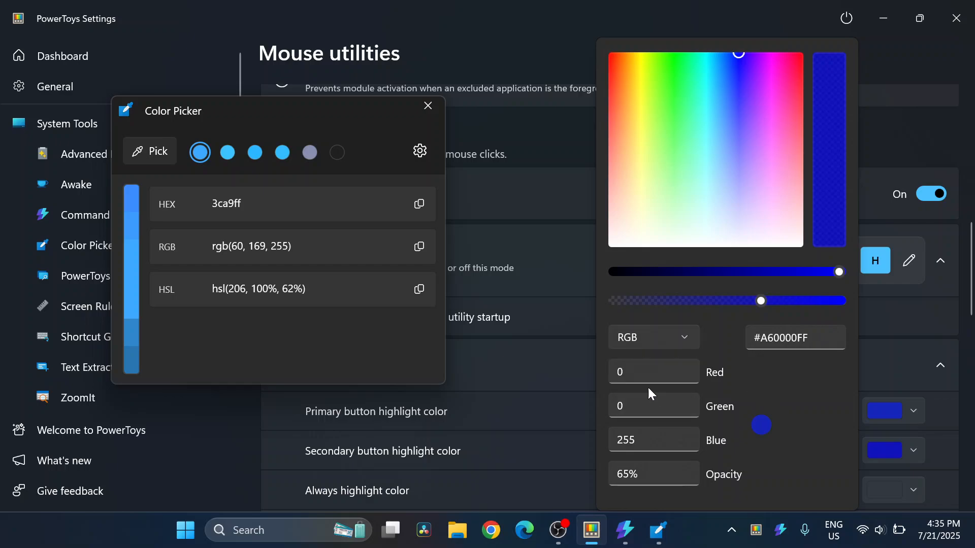
Set the Secondary button highlight color to red 60, green 169 and blue 255
{"action": "left_click", "coordinate": [638, 372]}
{"action": "key", "text": "BackSpace"}
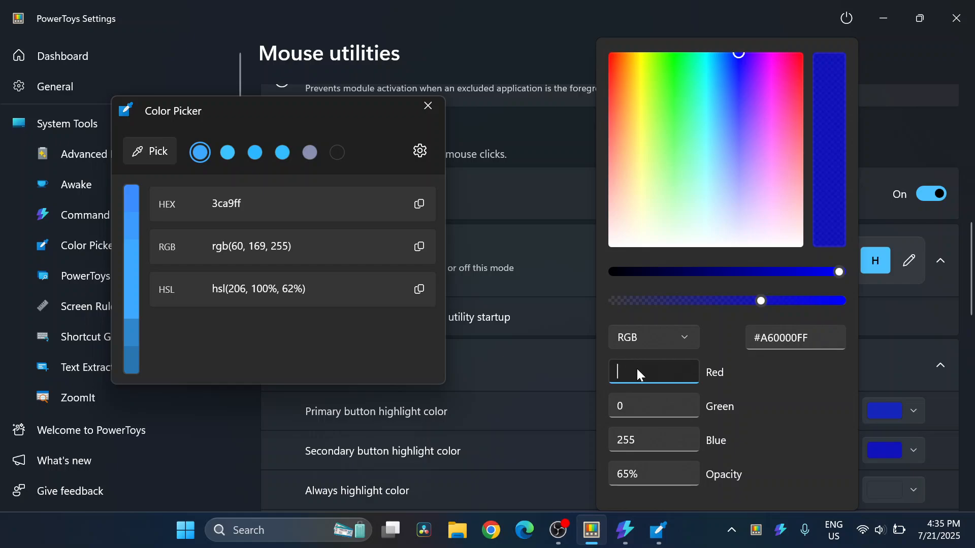
{"action": "type", "text": "60"}
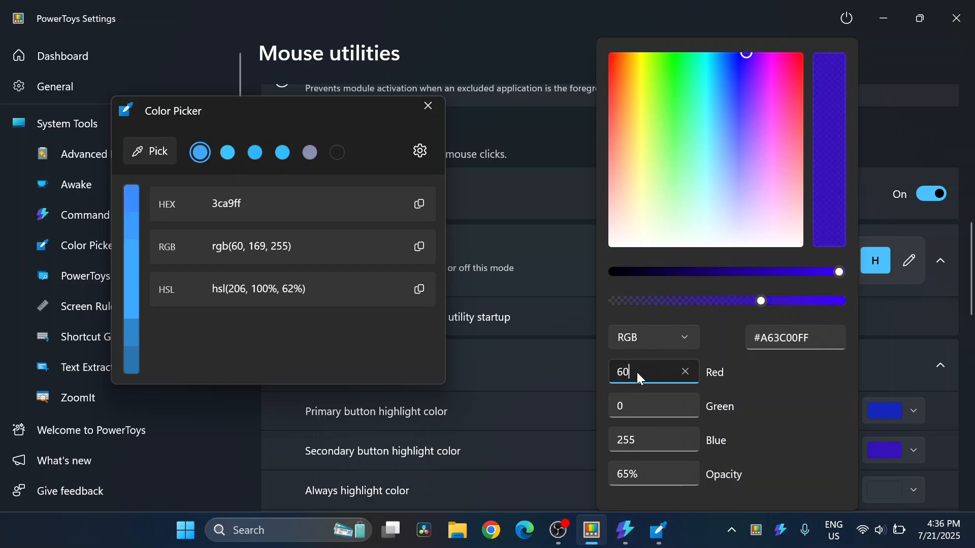
{"action": "left_click", "coordinate": [641, 405]}
{"action": "key", "text": "BackSpace"}
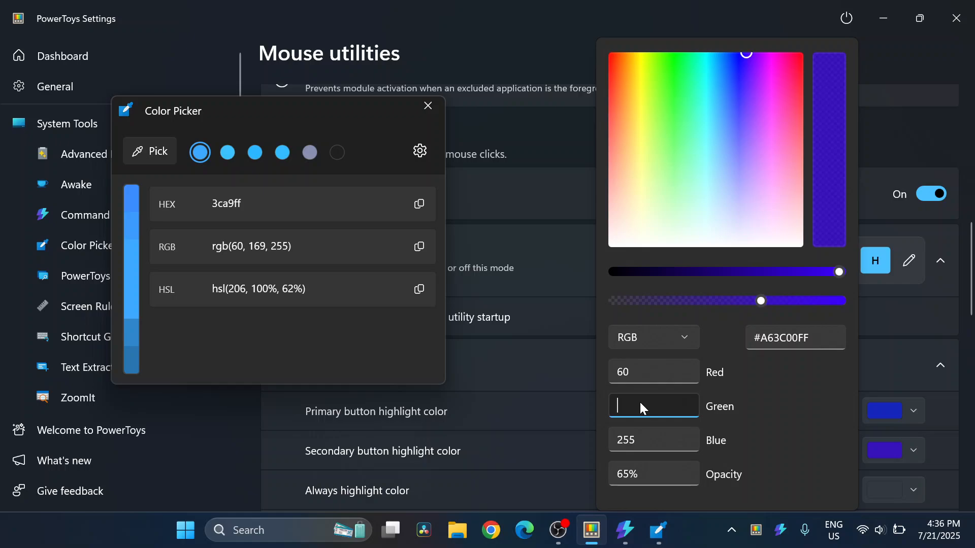
{"action": "type", "text": "169"}
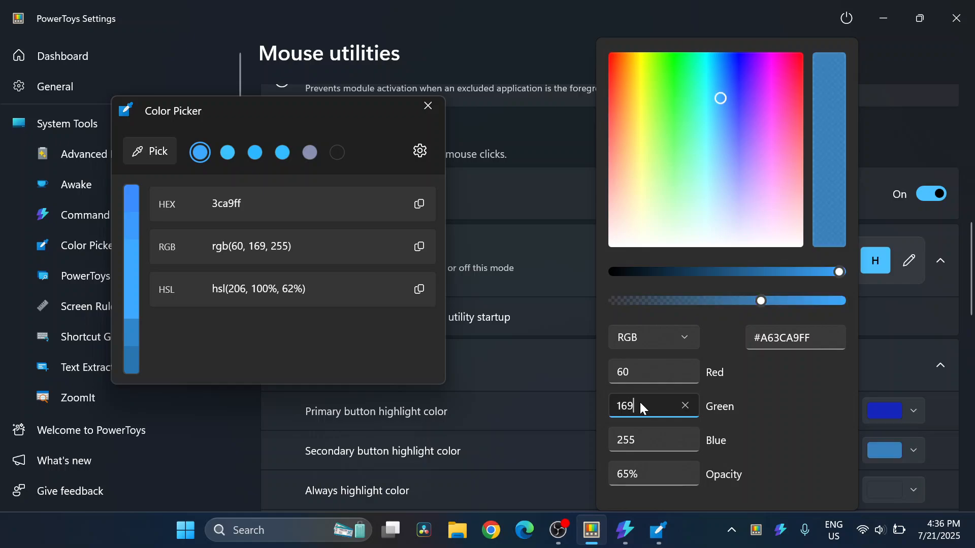
{"action": "left_click", "coordinate": [654, 446]}
{"action": "key", "text": "BackSpace"}
{"action": "key", "text": "BackSpace"}
{"action": "key", "text": "BackSpace"}
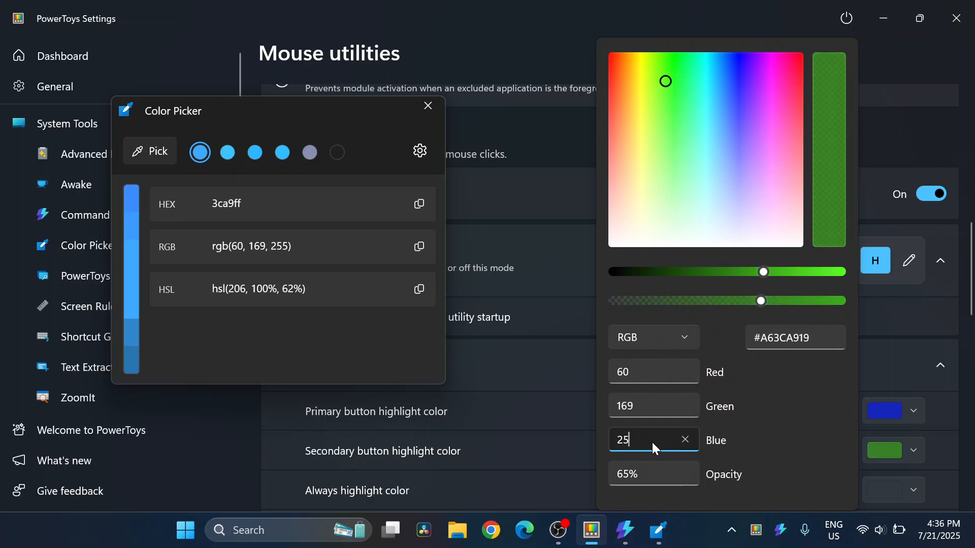
{"action": "type", "text": "255"}
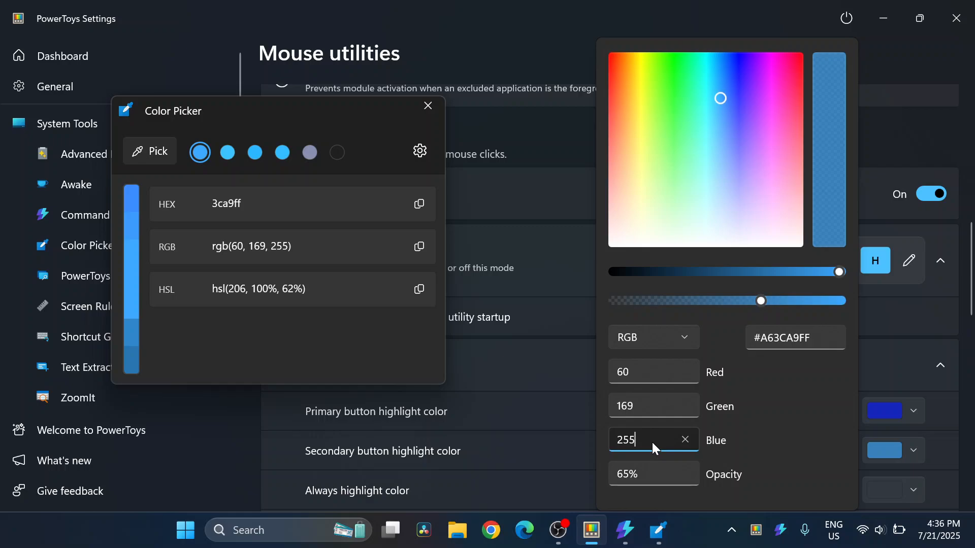
{"action": "left_click", "coordinate": [746, 457]}
{"action": "left_click", "coordinate": [895, 323]}
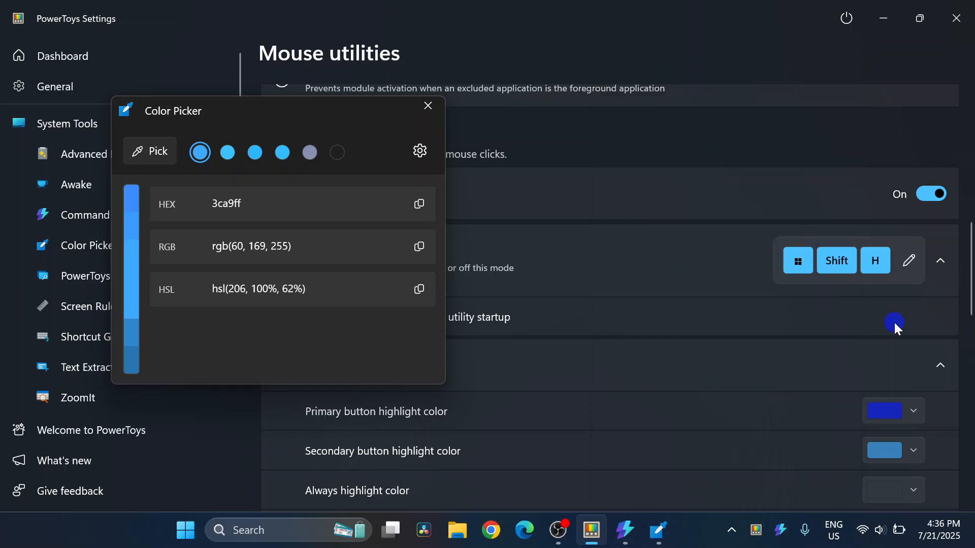
Test the primary and secondary button highlights on the Mouse Highlighter settings page
{"action": "left_click", "coordinate": [720, 383]}
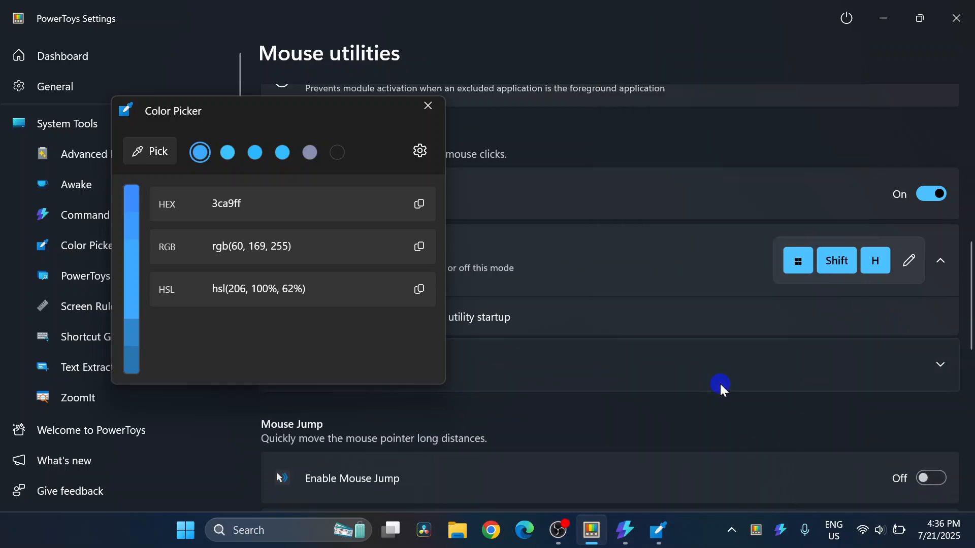
{"action": "left_click", "coordinate": [720, 383]}
{"action": "right_click", "coordinate": [771, 457]}
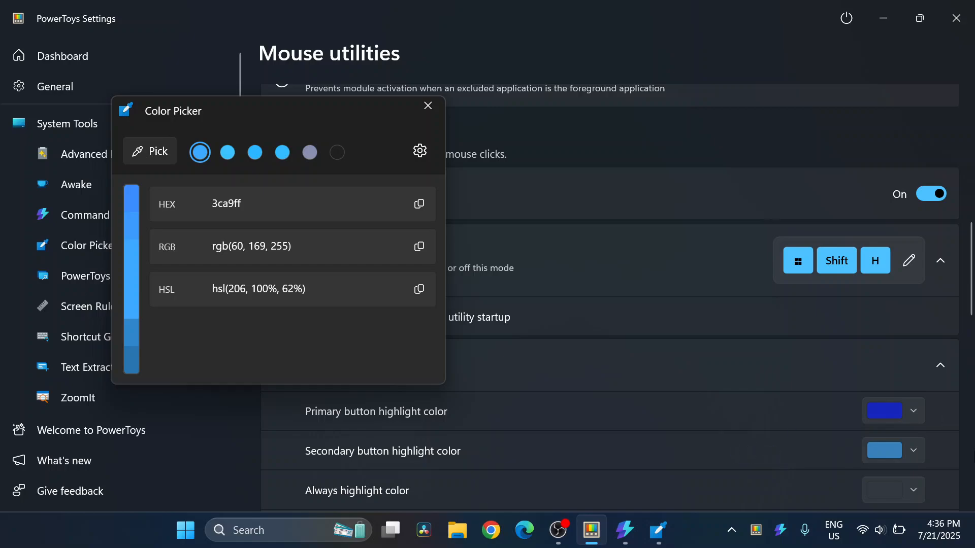
Change the Secondary button highlight color to a deeper blue, #A6256AFF
{"action": "left_click", "coordinate": [914, 450]}
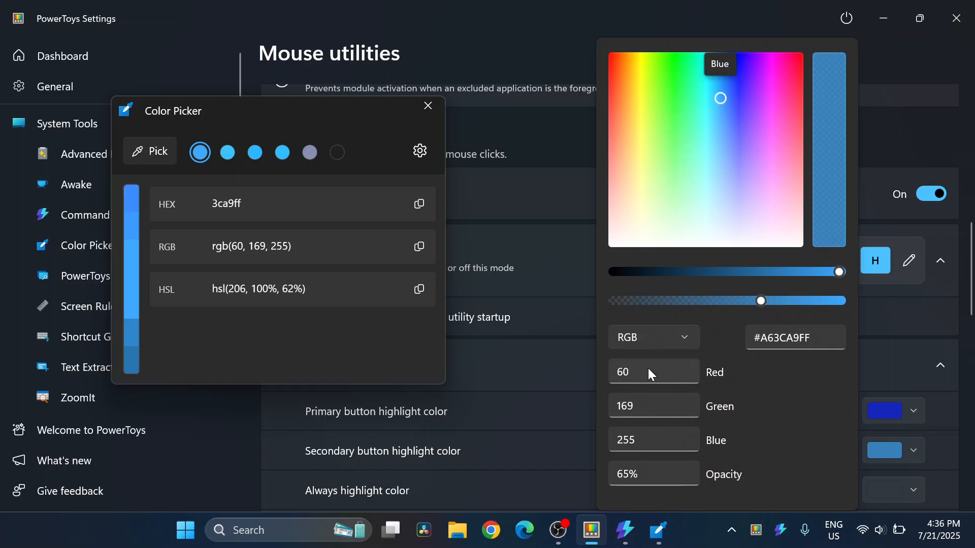
{"action": "mouse_move", "coordinate": [727, 95]}
{"action": "left_mouse_down"}
{"action": "mouse_move", "coordinate": [728, 71]}
{"action": "mouse_move", "coordinate": [711, 67]}
{"action": "mouse_move", "coordinate": [738, 126]}
{"action": "mouse_move", "coordinate": [728, 81]}
{"action": "left_mouse_up"}
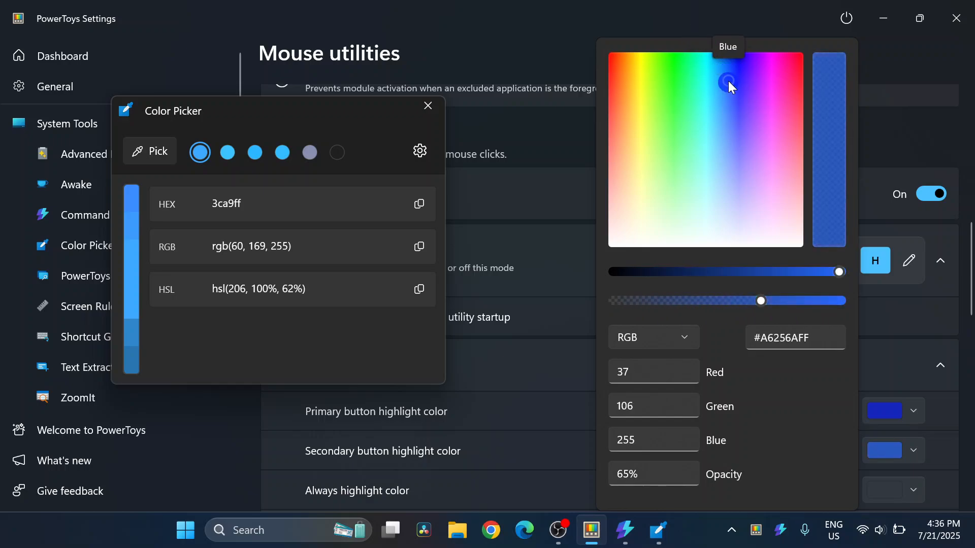
{"action": "left_click", "coordinate": [919, 368]}
Set the Primary button highlight color to red 60 and green 169, and close the Color Picker window
{"action": "left_click", "coordinate": [888, 415]}
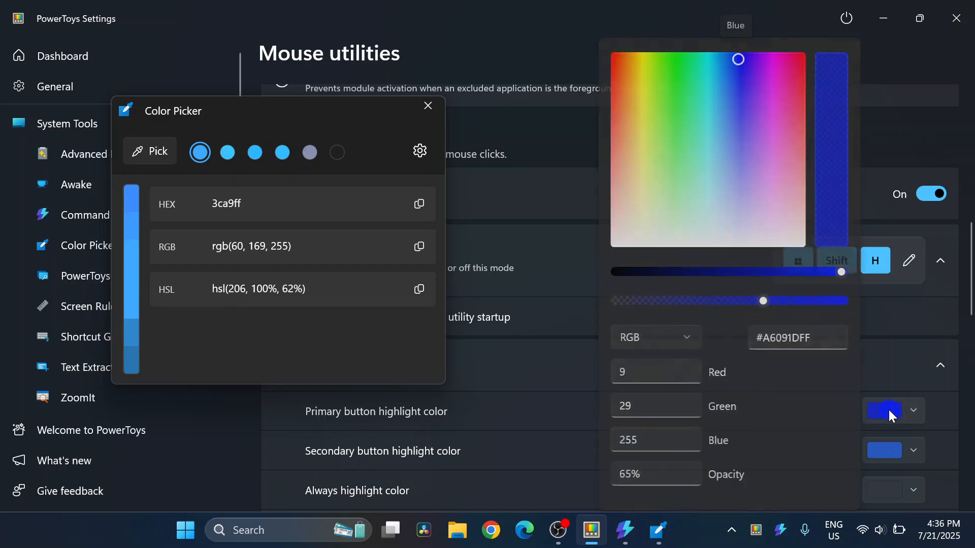
{"action": "left_click", "coordinate": [650, 373]}
{"action": "key", "text": "BackSpace"}
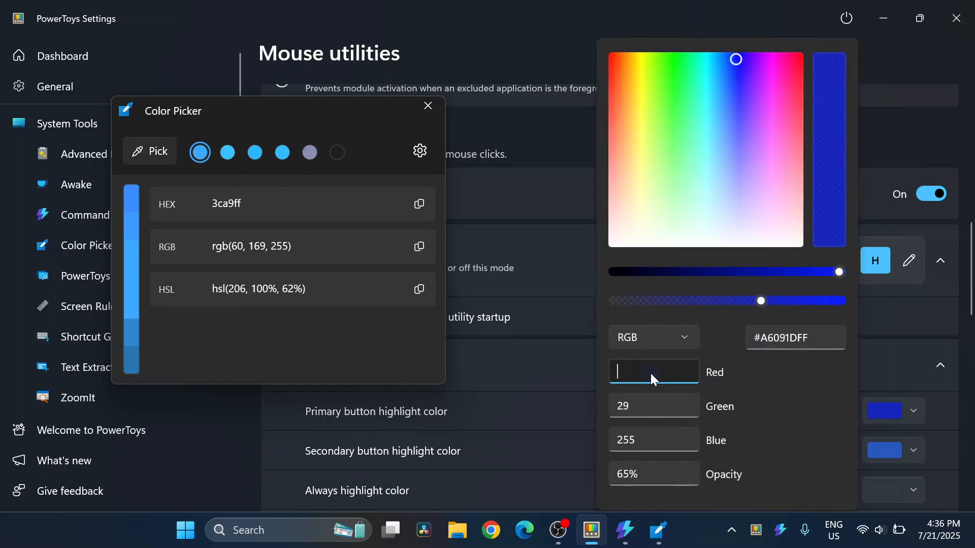
{"action": "type", "text": "60"}
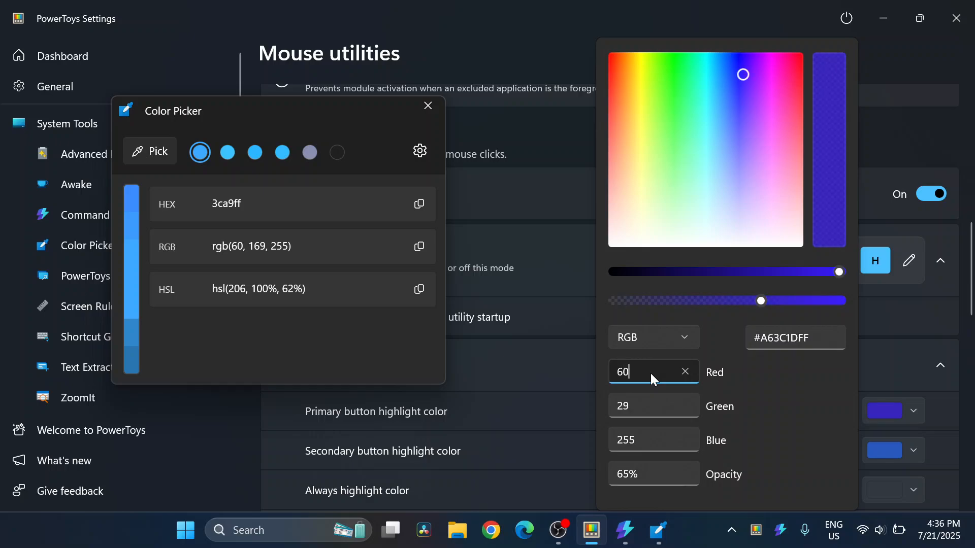
{"action": "left_click", "coordinate": [650, 407]}
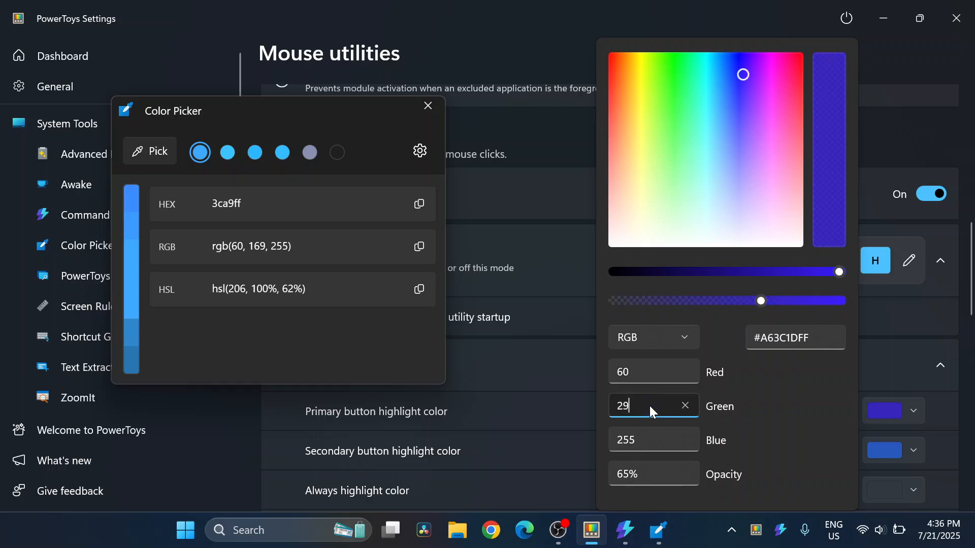
{"action": "key", "text": "BackSpace"}
{"action": "key", "text": "BackSpace"}
{"action": "type", "text": "169"}
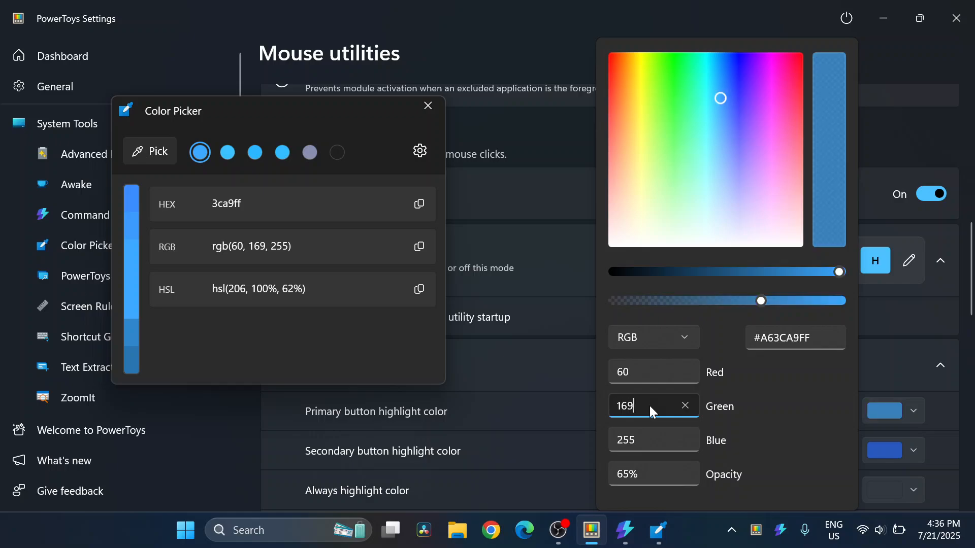
{"action": "left_click", "coordinate": [886, 347]}
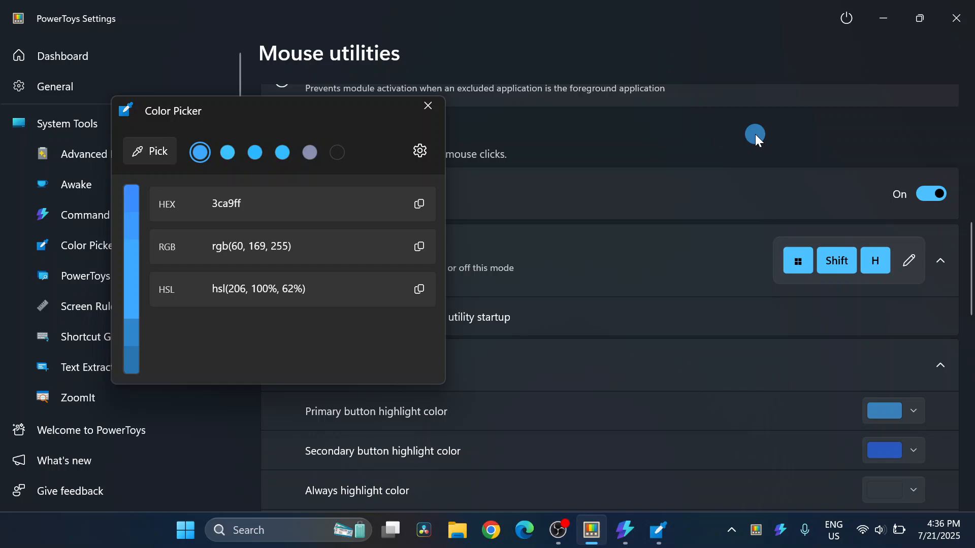
{"action": "left_click", "coordinate": [428, 106]}
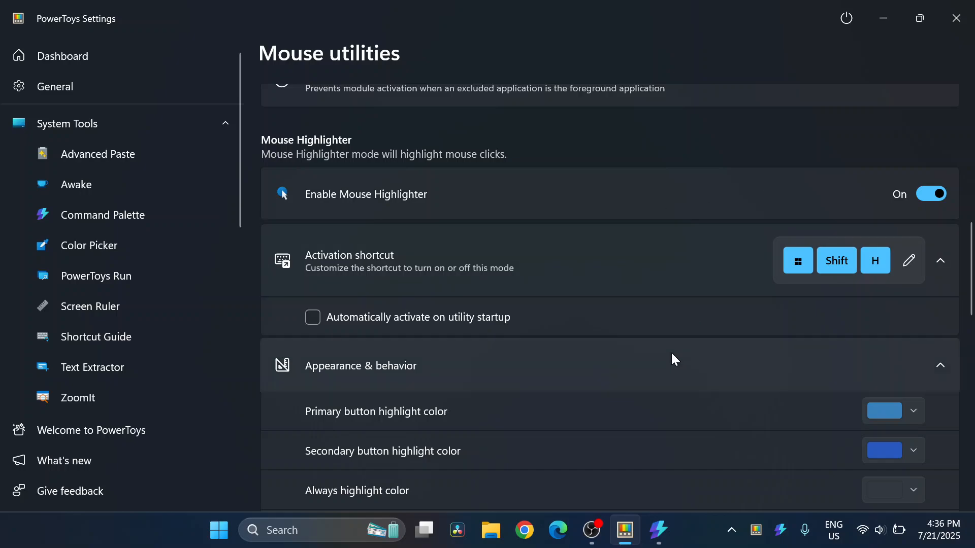
Open the Workspaces module settings from the Dashboard and set its activation shortcut to Alt+W
{"action": "left_click", "coordinate": [141, 69]}
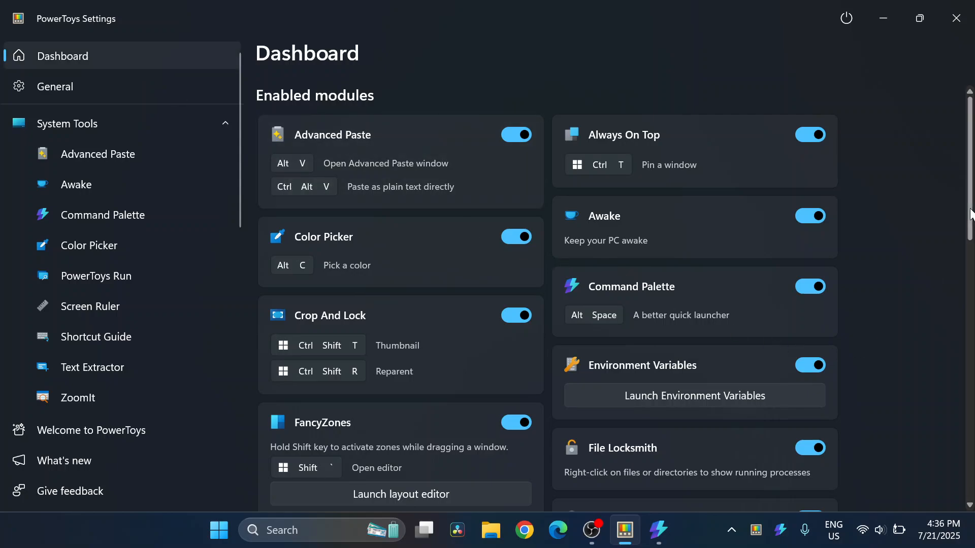
{"action": "scroll", "coordinate": [971, 215], "scroll_direction": "down", "scroll_amount": 6}
{"action": "scroll", "coordinate": [616, 298], "scroll_direction": "down", "scroll_amount": 2}
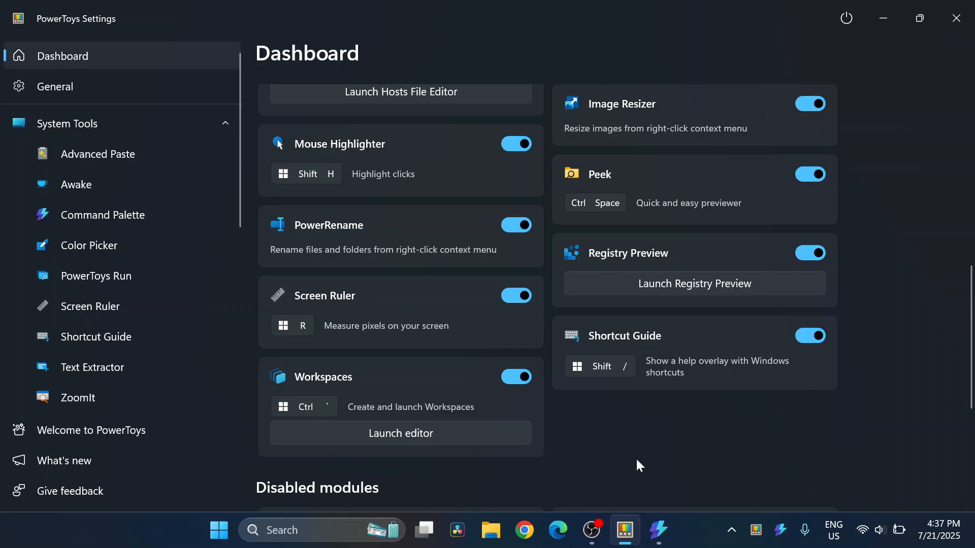
{"action": "left_click", "coordinate": [469, 408]}
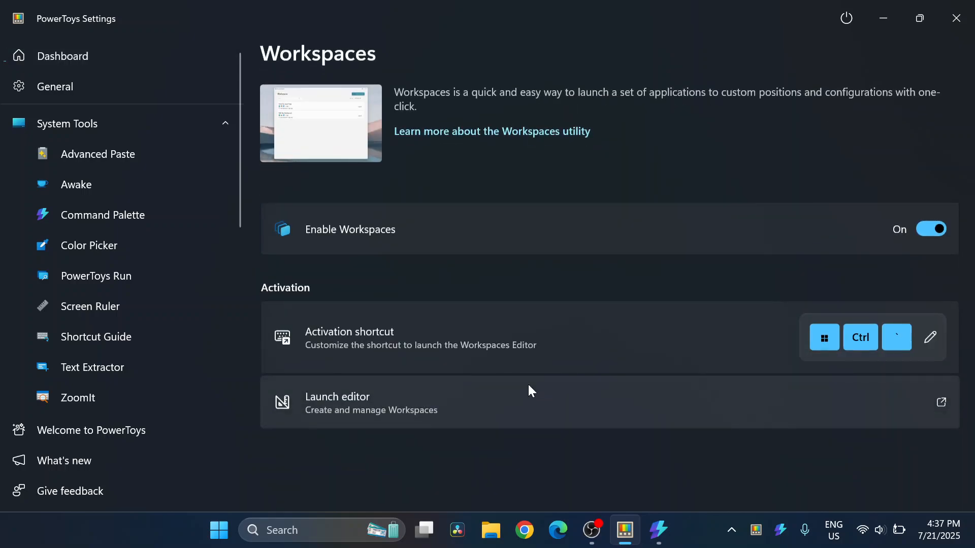
{"action": "left_click", "coordinate": [923, 342]}
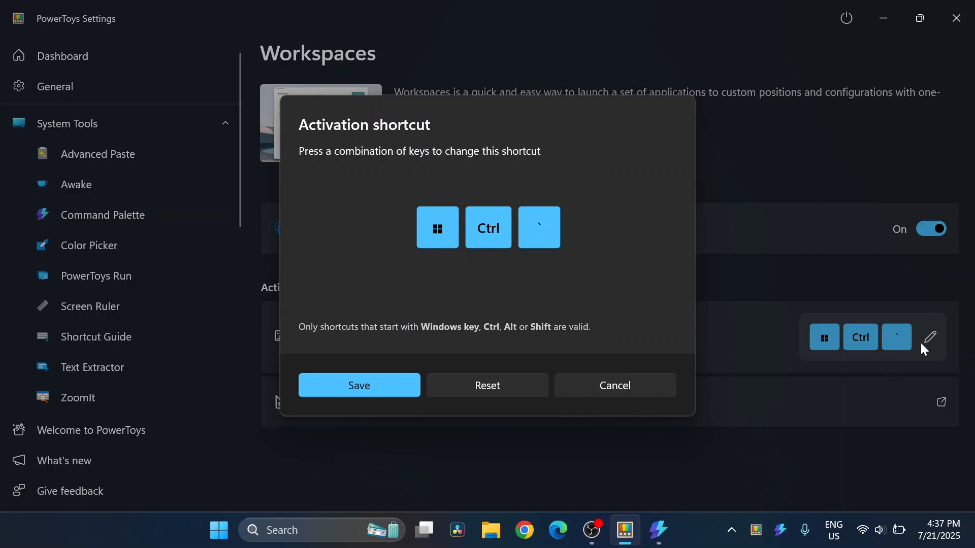
{"action": "key", "text": "alt+w"}
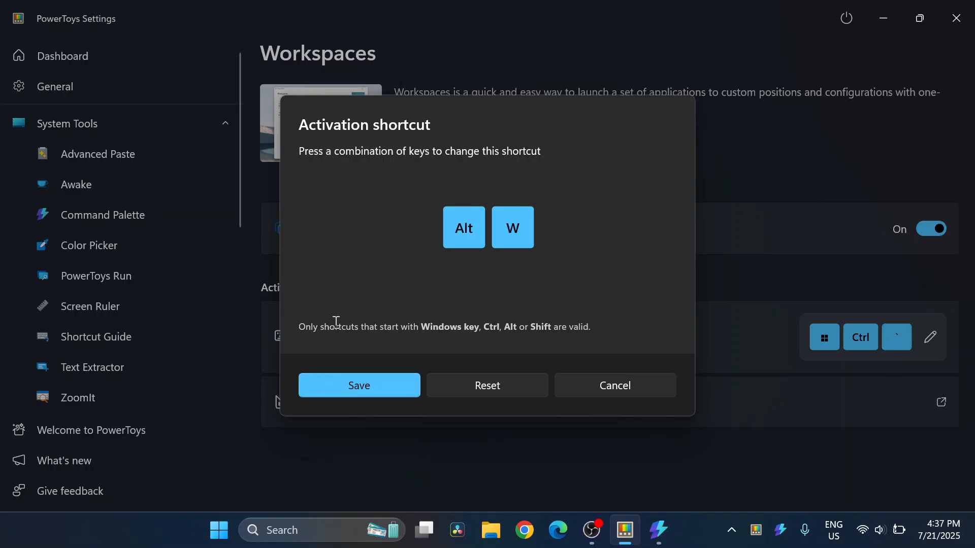
{"action": "left_click", "coordinate": [347, 389]}
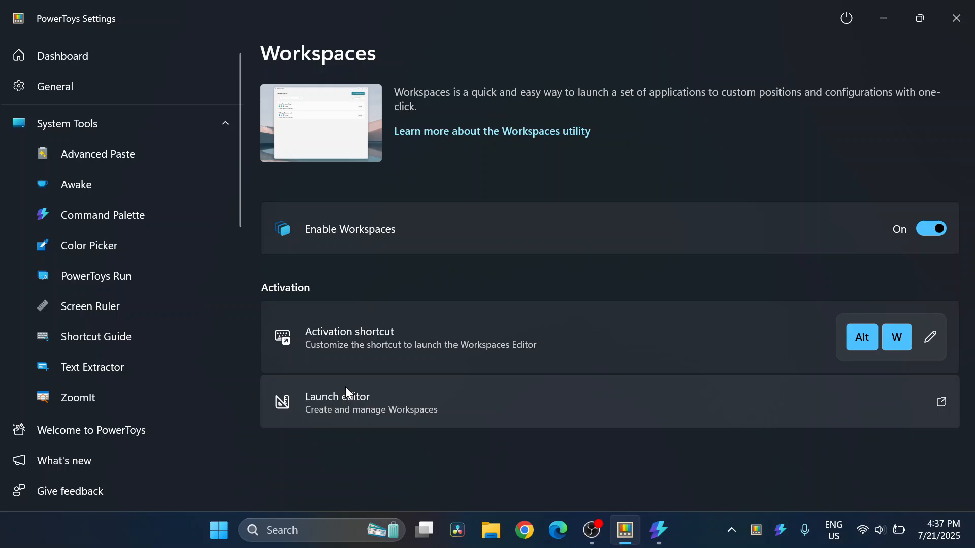
Open Workspace 1 in the Workspaces Editor, launch its apps for layout editing, and cancel the snapshot capture
{"action": "key", "text": "alt+w"}
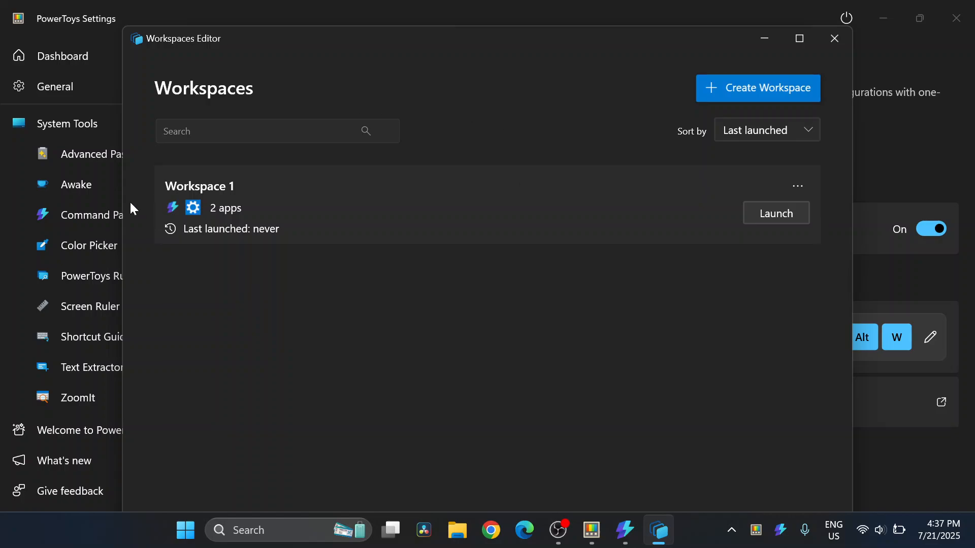
{"action": "left_click", "coordinate": [367, 228]}
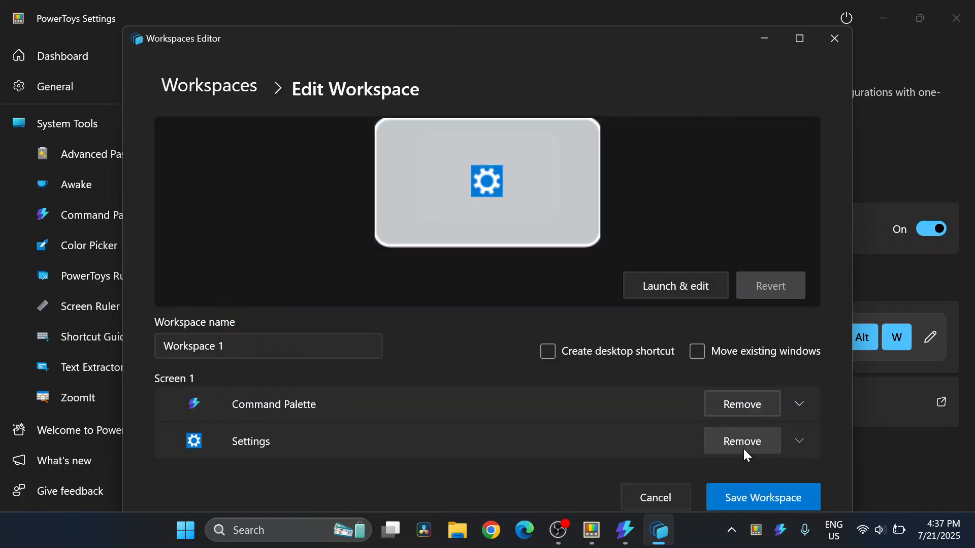
{"action": "left_click", "coordinate": [700, 289]}
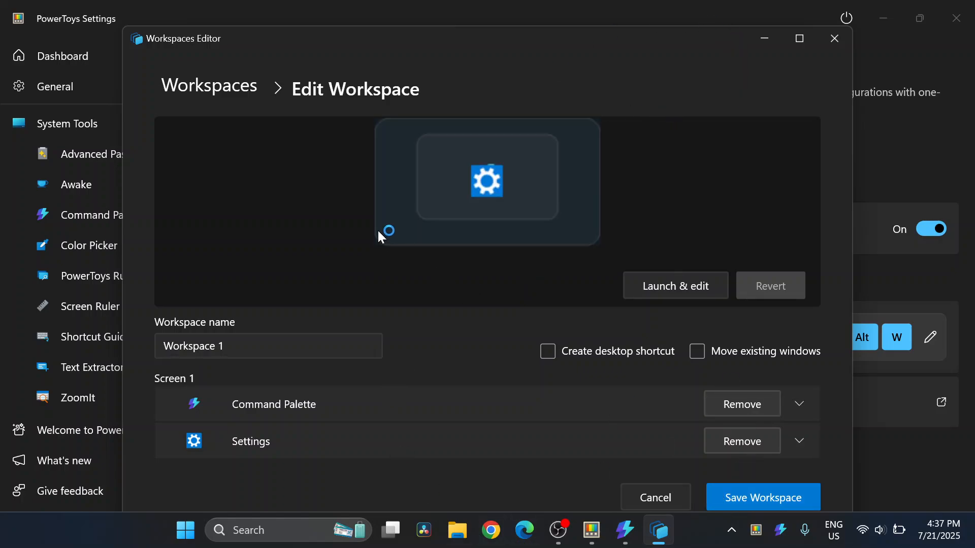
{"action": "left_click", "coordinate": [654, 495]}
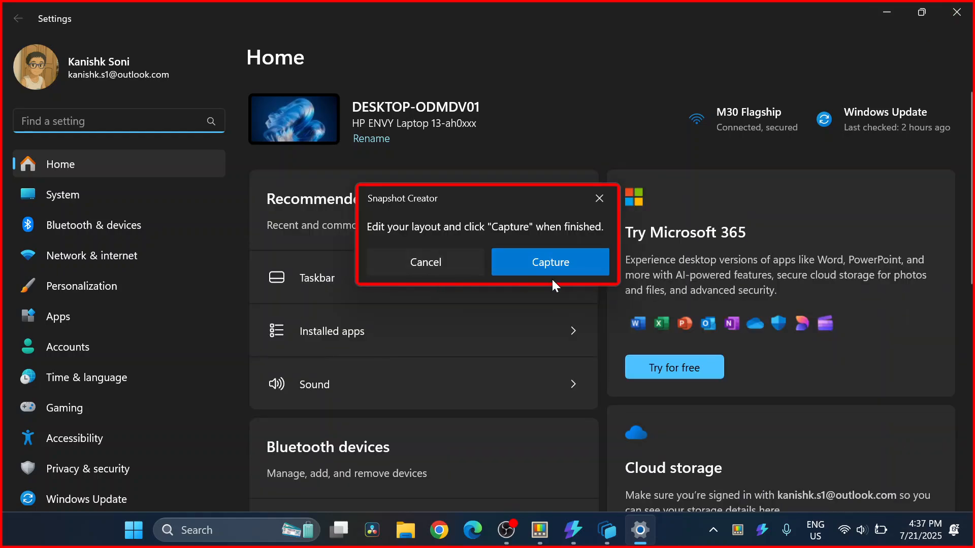
{"action": "left_click", "coordinate": [420, 259]}
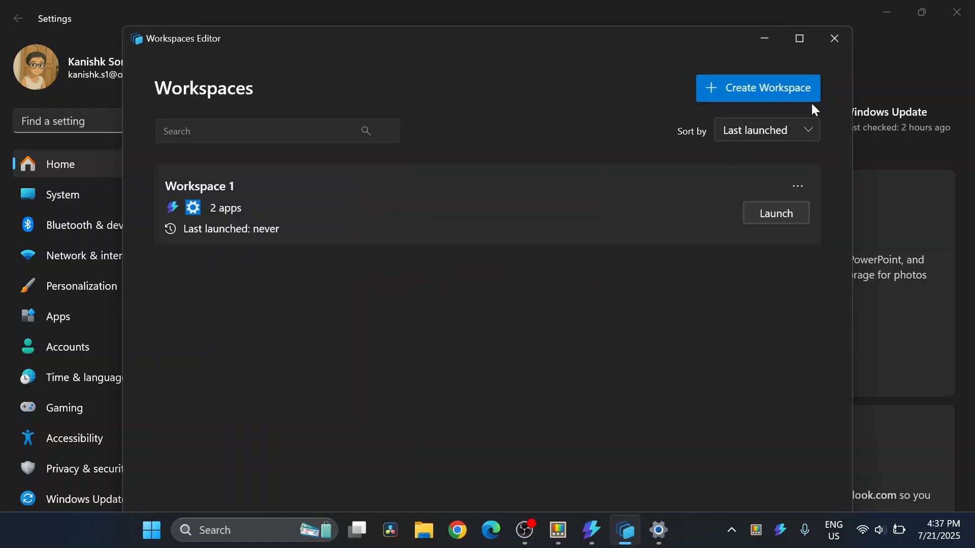
Close the Windows Settings, Command Palette Settings and Workspaces Editor windows
{"action": "left_click", "coordinate": [900, 34]}
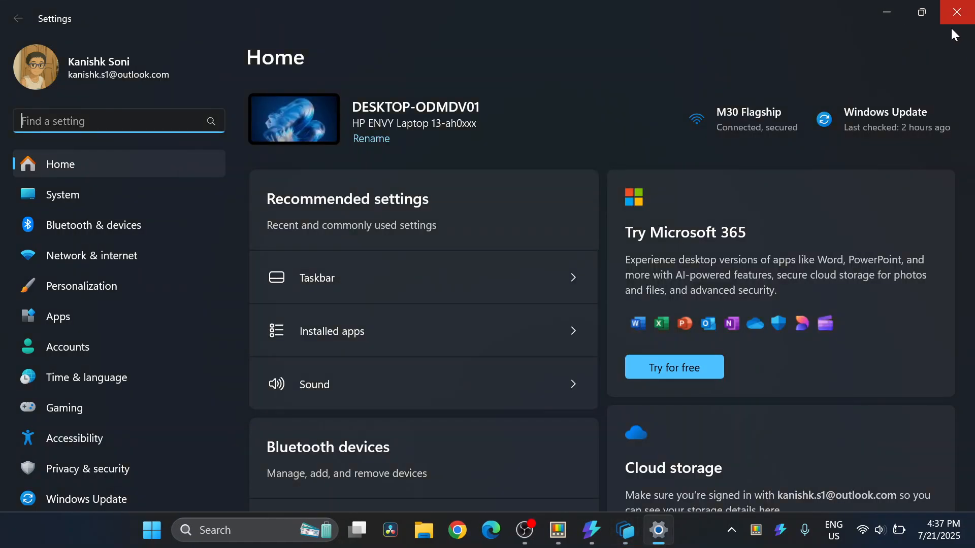
{"action": "left_click", "coordinate": [972, 12]}
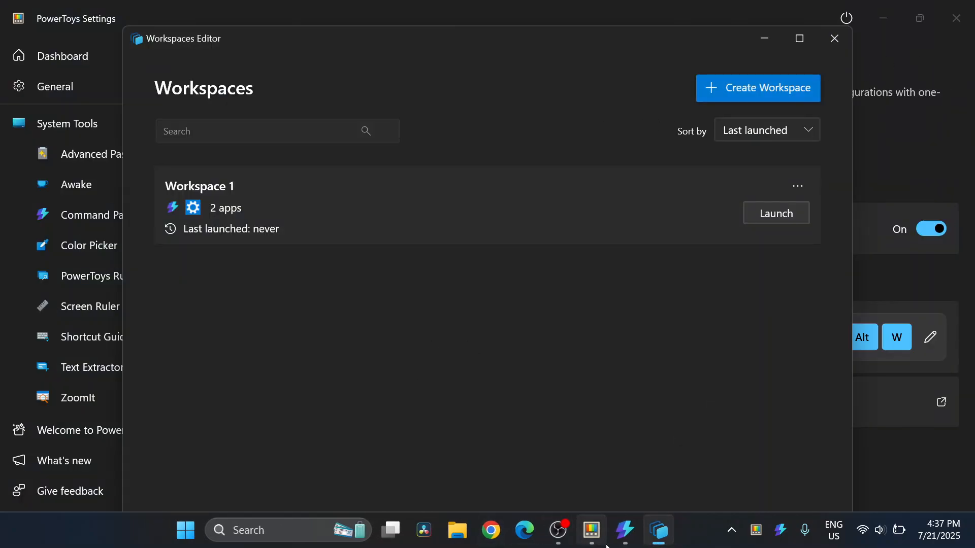
{"action": "mouse_move", "coordinate": [625, 530]}
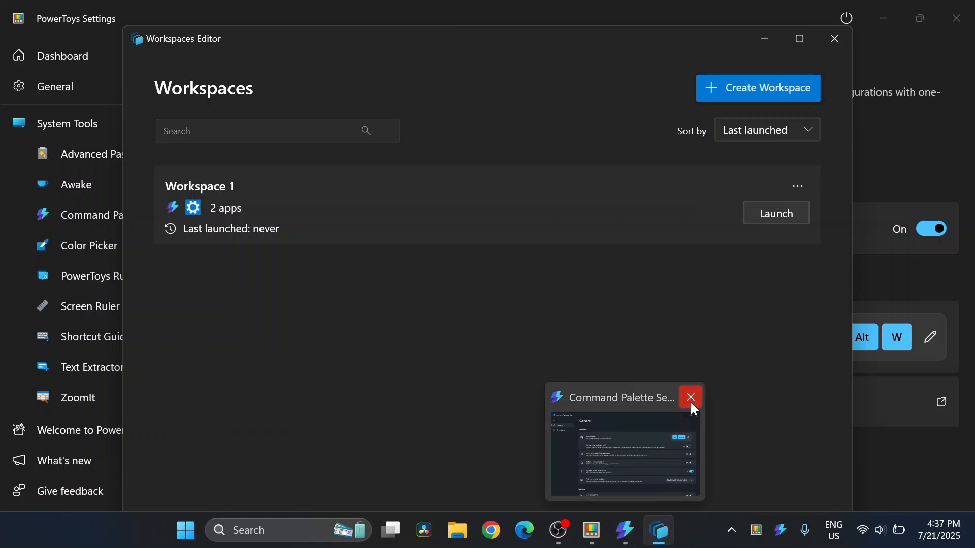
{"action": "left_click", "coordinate": [690, 399]}
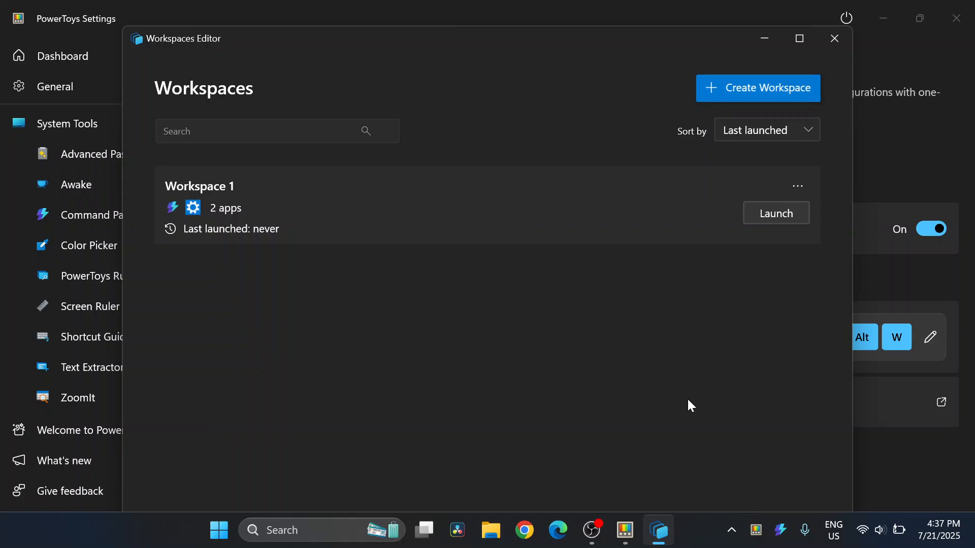
{"action": "left_click", "coordinate": [826, 49]}
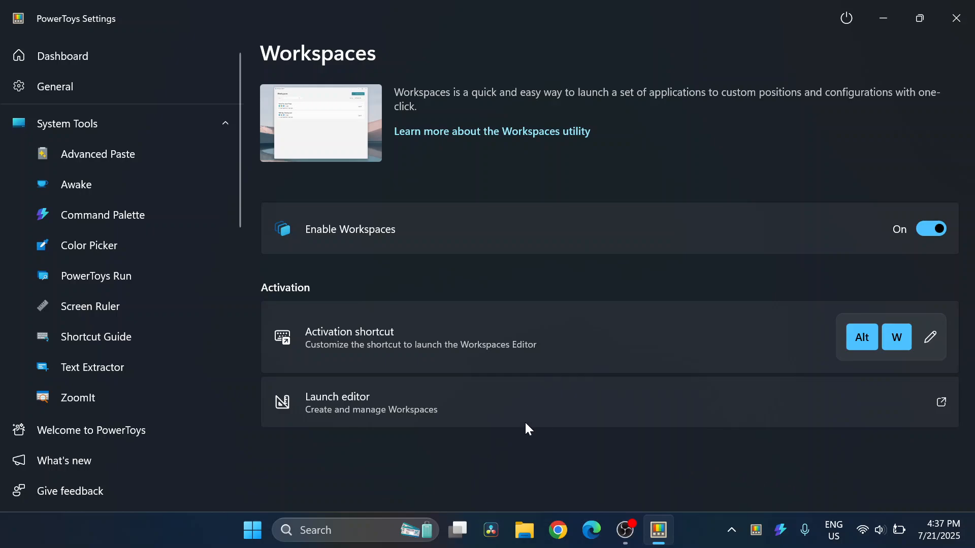
Return to the Dashboard, look through the enabled and disabled modules, and open the Shortcut Guide settings
{"action": "left_click", "coordinate": [131, 65]}
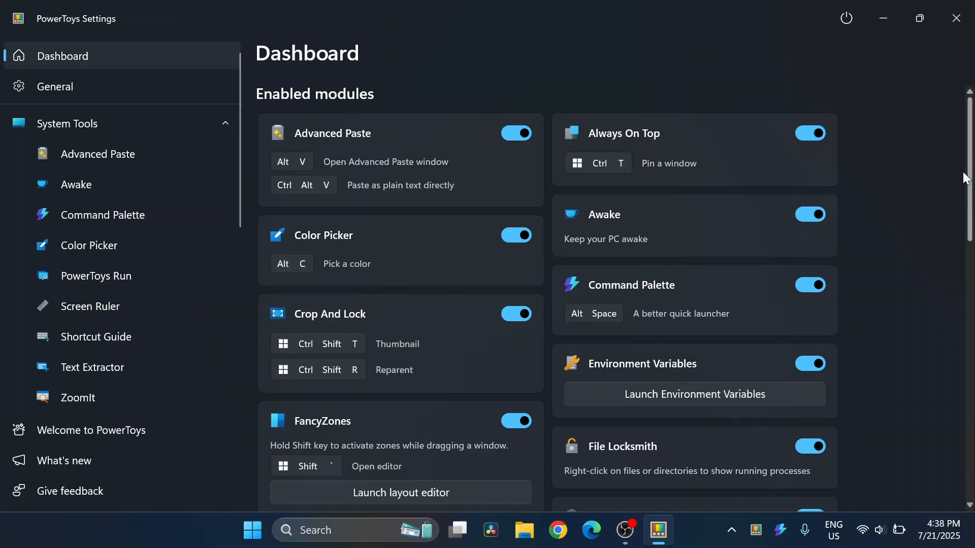
{"action": "scroll", "coordinate": [967, 178], "scroll_direction": "down", "scroll_amount": 3}
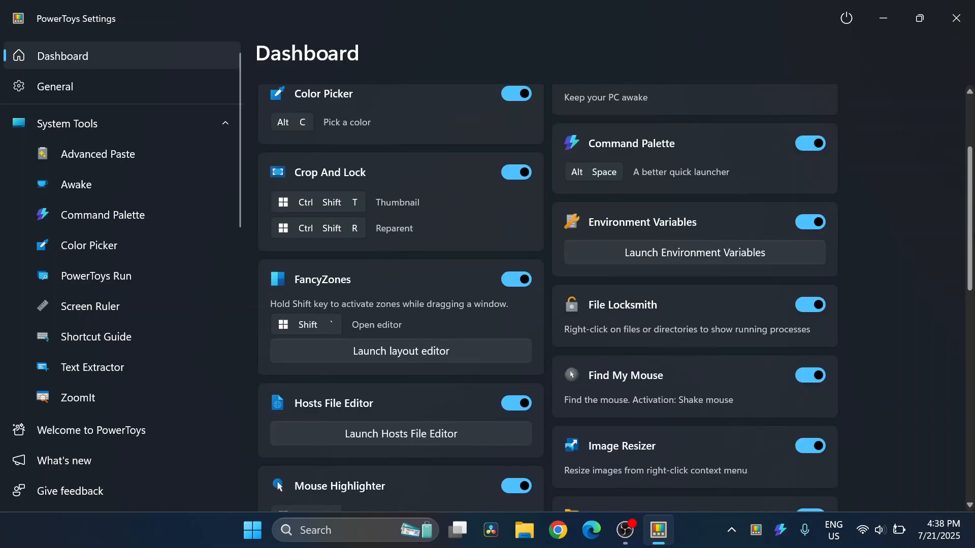
{"action": "scroll", "coordinate": [967, 370], "scroll_direction": "down", "scroll_amount": 10}
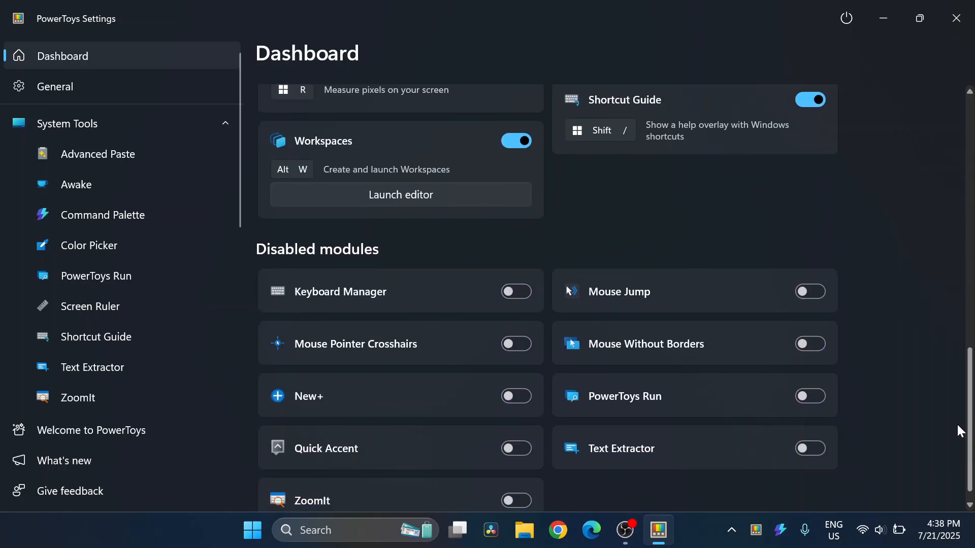
{"action": "scroll", "coordinate": [936, 434], "scroll_direction": "up", "scroll_amount": 2}
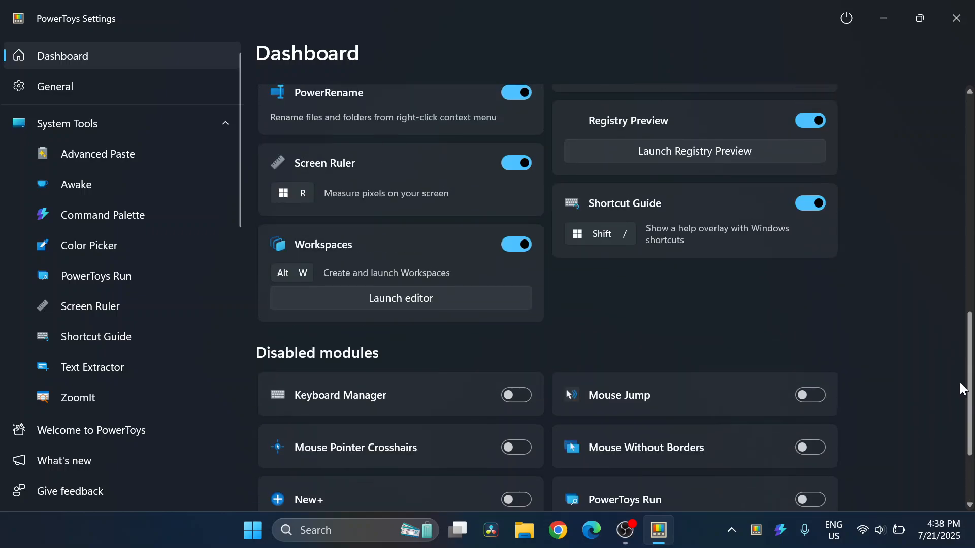
{"action": "scroll", "coordinate": [963, 389], "scroll_direction": "up", "scroll_amount": 2}
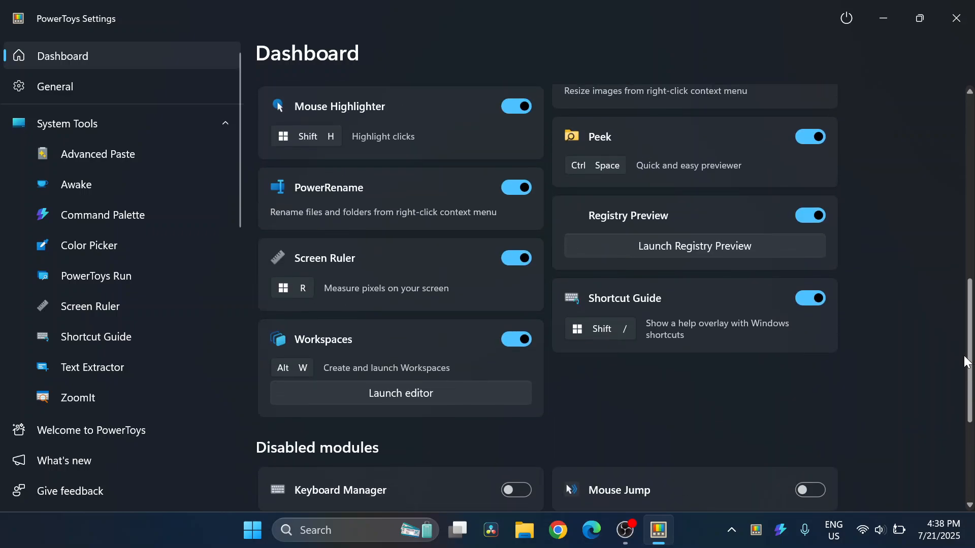
{"action": "left_click", "coordinate": [748, 344]}
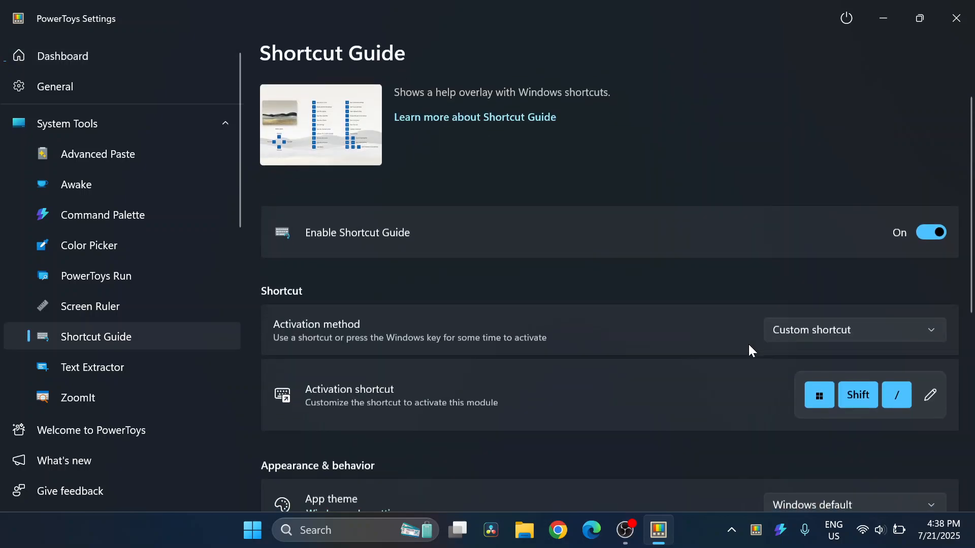
{"action": "left_click", "coordinate": [929, 407]}
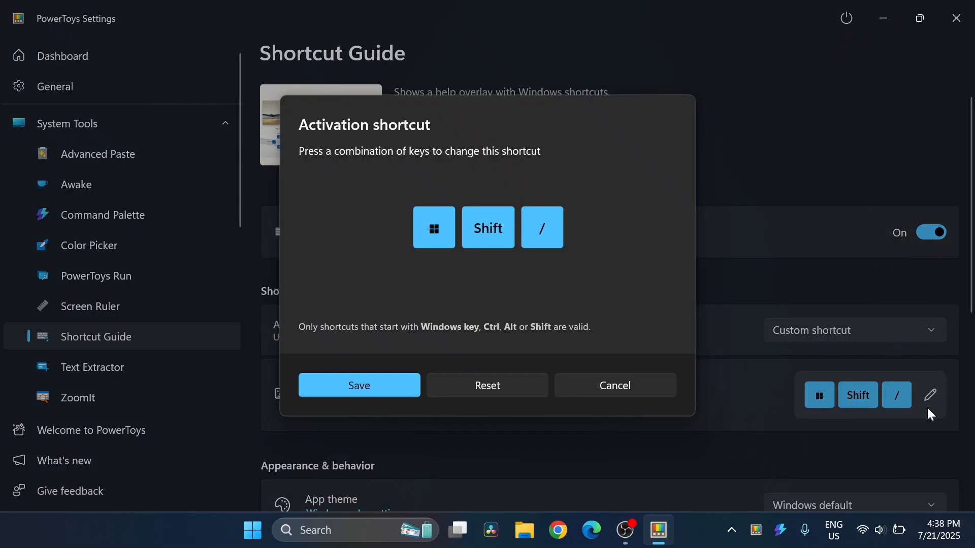
{"action": "key", "text": "alt+s"}
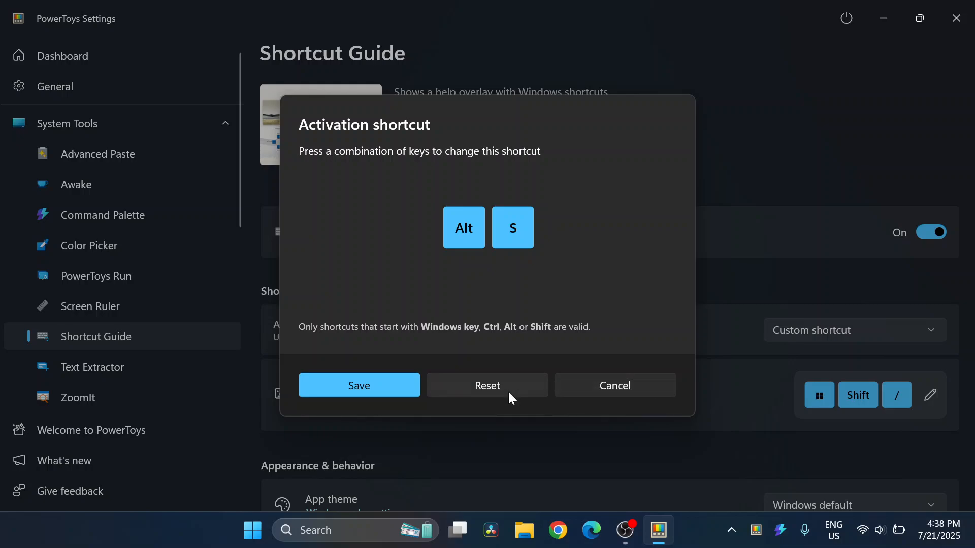
{"action": "left_click", "coordinate": [508, 394]}
Set the Shortcut Guide activation shortcut to Win+Ctrl+Alt+S and save it
{"action": "left_click", "coordinate": [911, 399]}
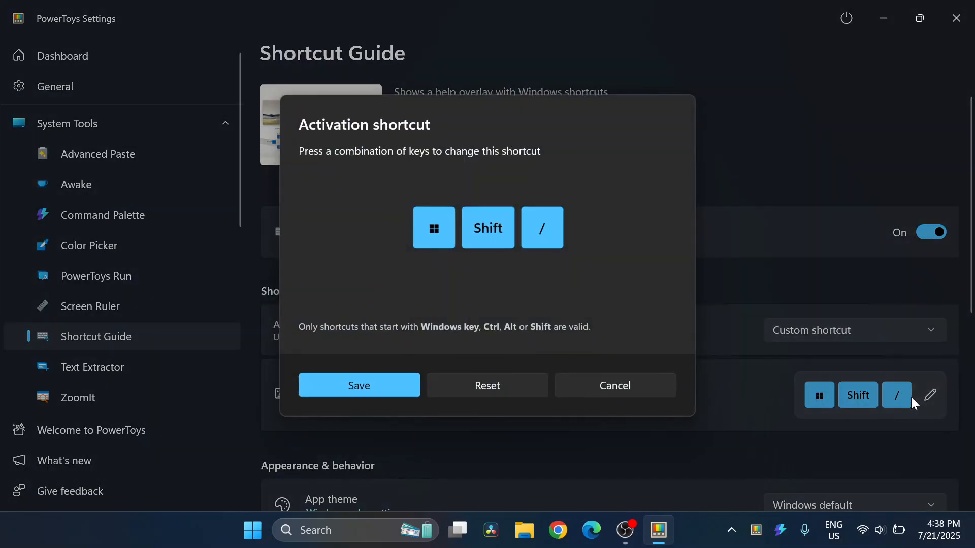
{"action": "key", "text": "ctrl+alt"}
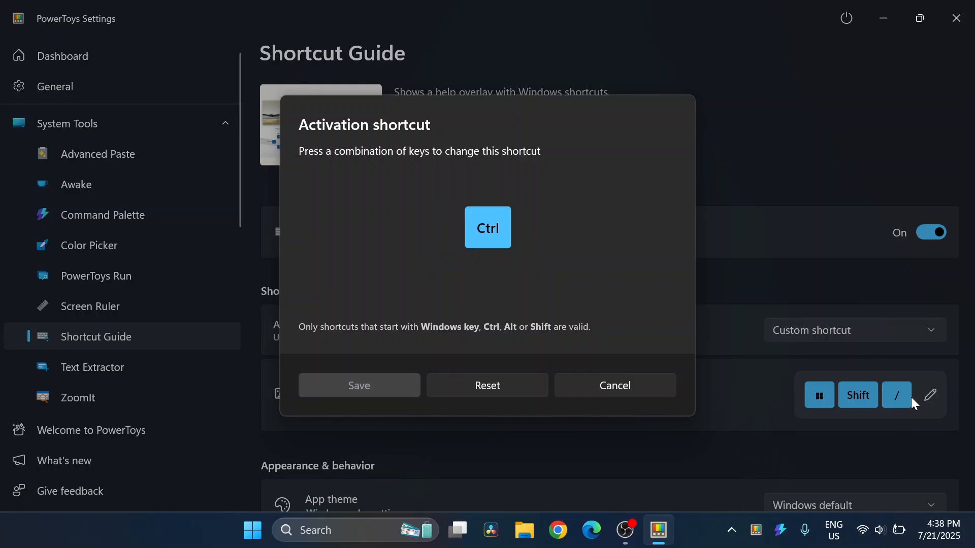
{"action": "key", "text": "super+ctrl+alt+s"}
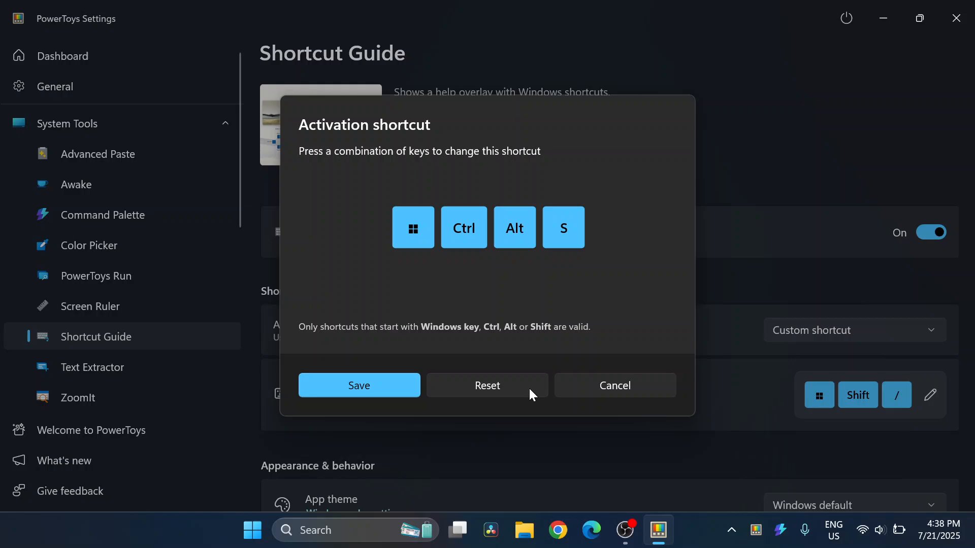
{"action": "left_click", "coordinate": [382, 381]}
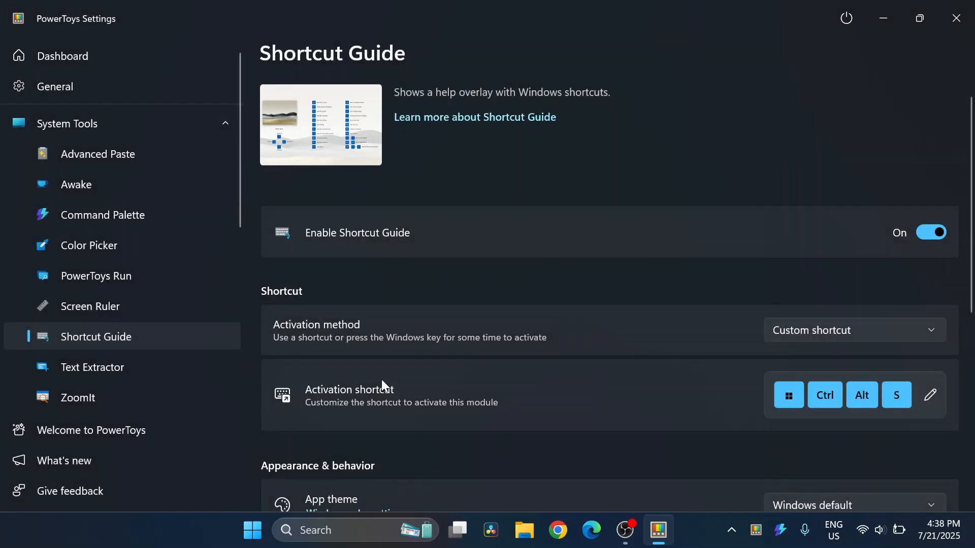
Show and dismiss the Shortcut Guide overlay, and look through its theme, background opacity and excluded apps settings
{"action": "key", "text": "super+ctrl+alt+s"}
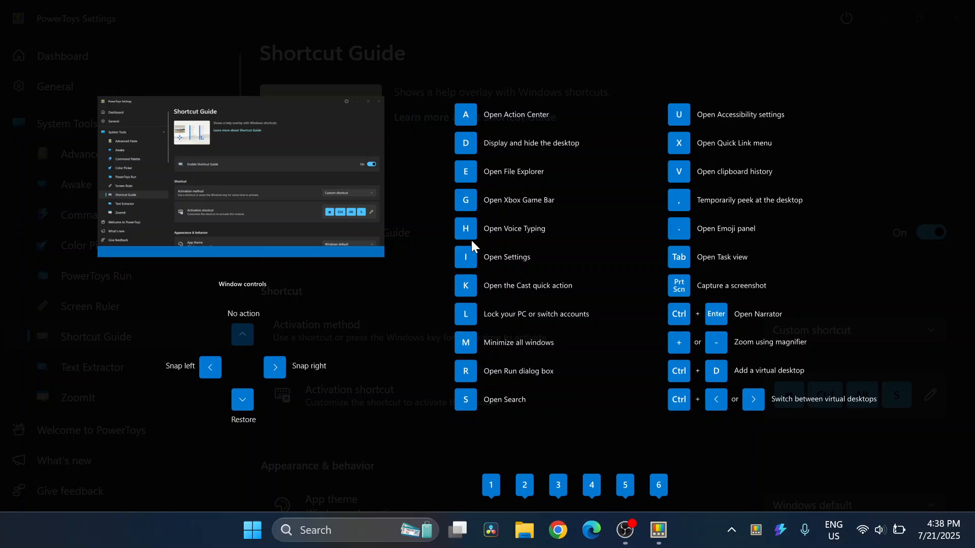
{"action": "key", "text": "Escape"}
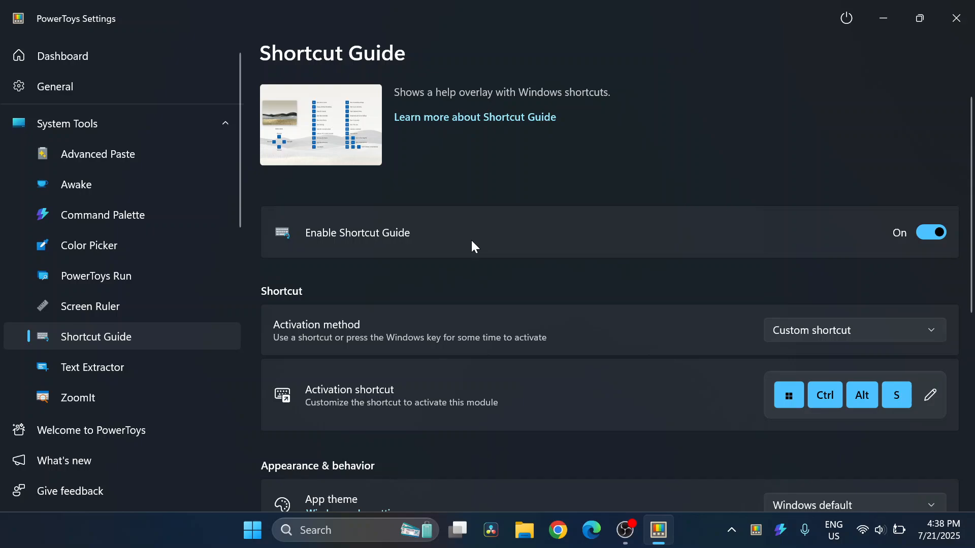
{"action": "scroll", "coordinate": [971, 122], "scroll_direction": "down", "scroll_amount": 5}
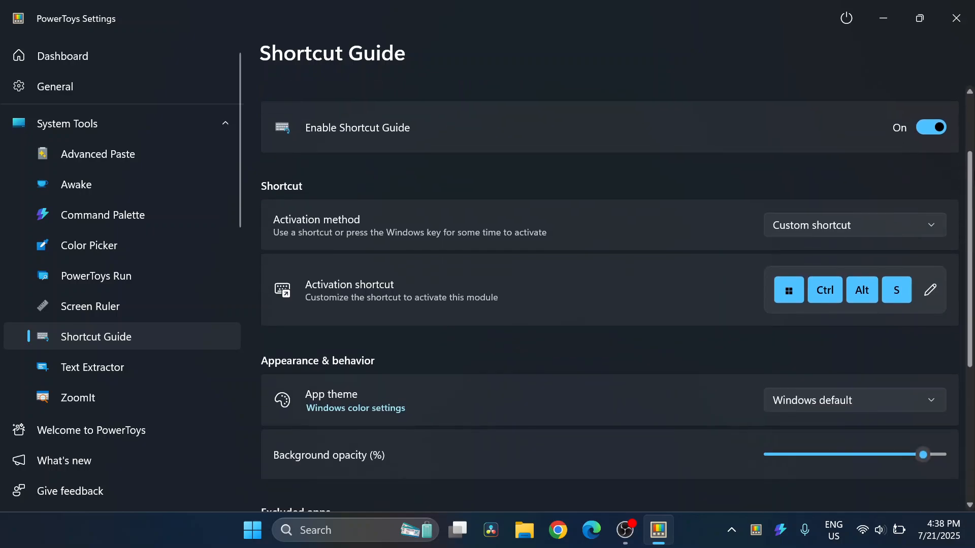
{"action": "scroll", "coordinate": [971, 291], "scroll_direction": "up", "scroll_amount": 1}
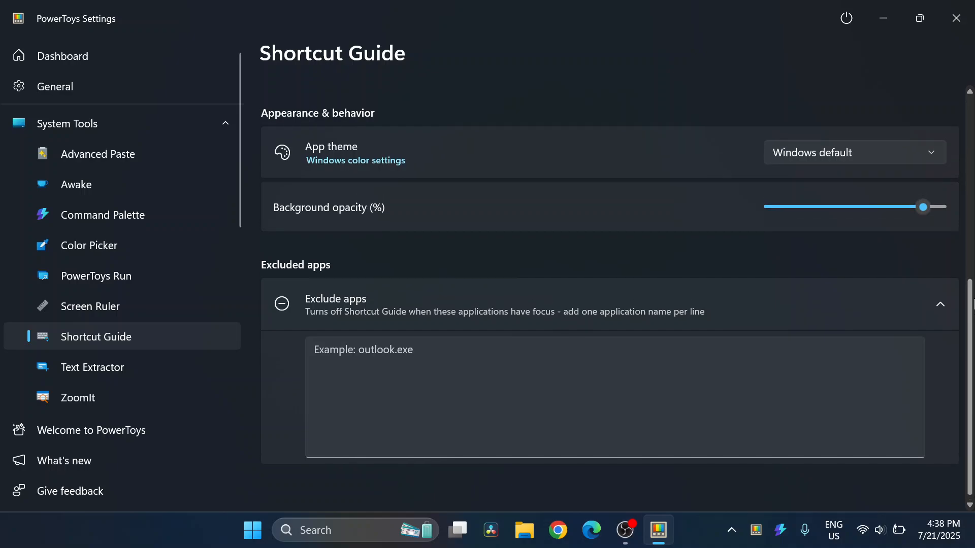
{"action": "scroll", "coordinate": [967, 287], "scroll_direction": "up", "scroll_amount": 5}
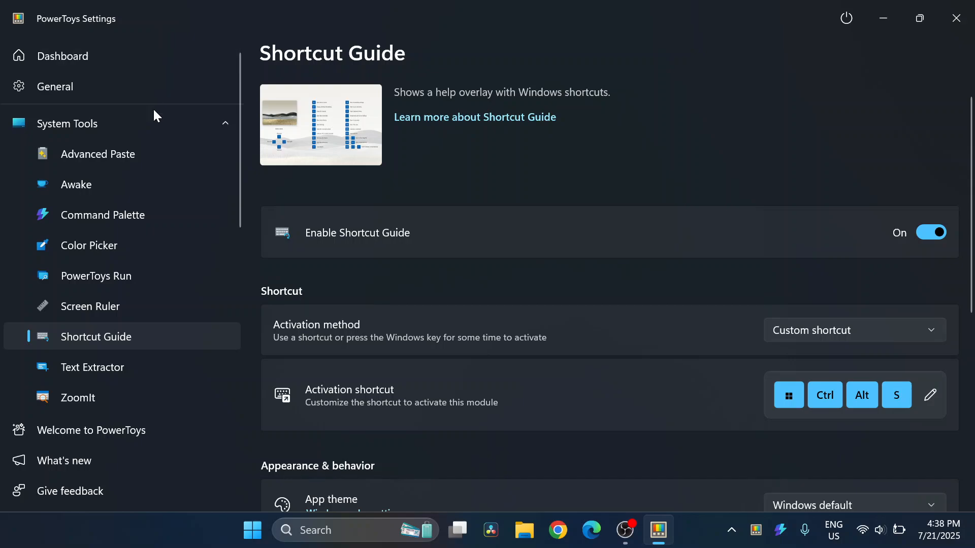
Go back to the Dashboard, open the Mouse Jump module's settings, and enable Mouse Jump
{"action": "left_click", "coordinate": [99, 74]}
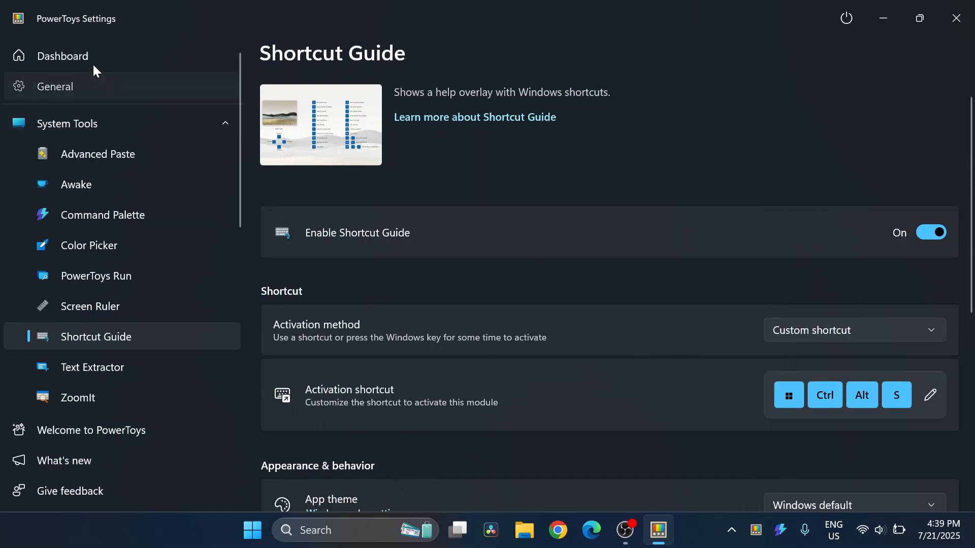
{"action": "left_click", "coordinate": [67, 54]}
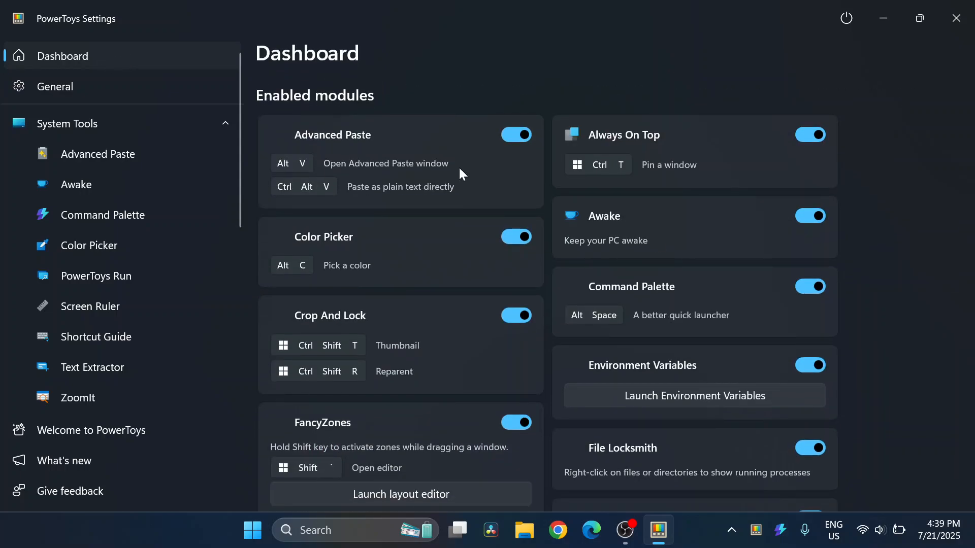
{"action": "left_click_drag", "start_coordinate": [973, 187], "coordinate": [973, 418]}
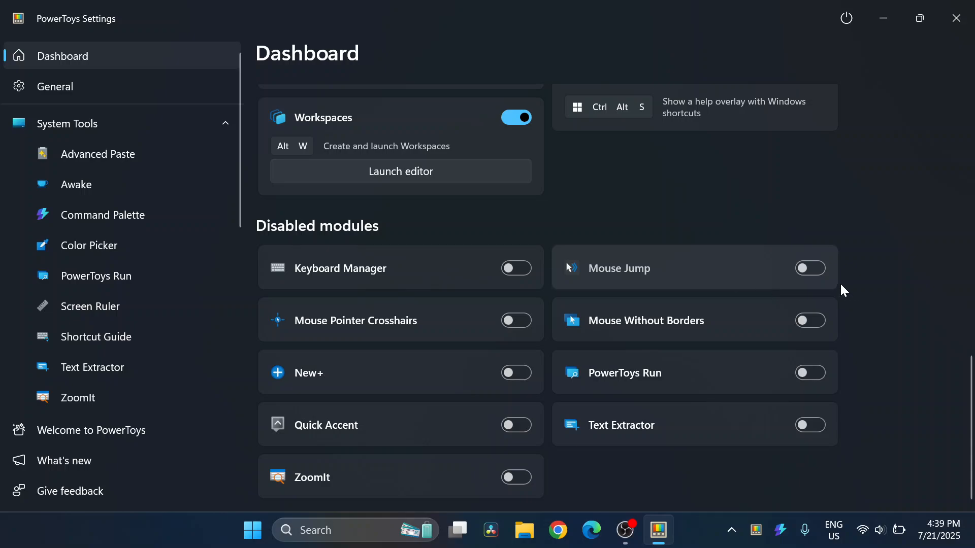
{"action": "left_click", "coordinate": [812, 276]}
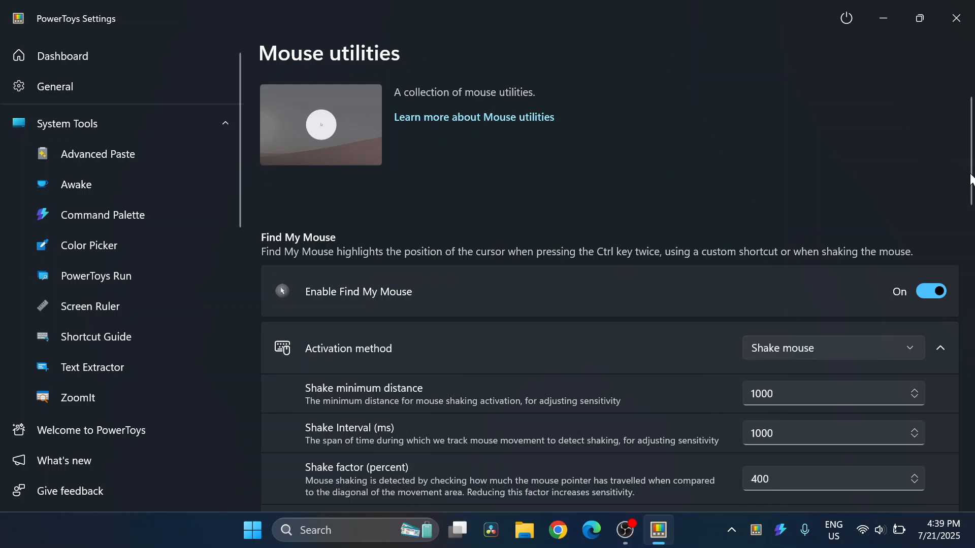
{"action": "scroll", "coordinate": [964, 170], "scroll_direction": "down", "scroll_amount": 10}
{"action": "scroll", "coordinate": [745, 203], "scroll_direction": "down", "scroll_amount": 7}
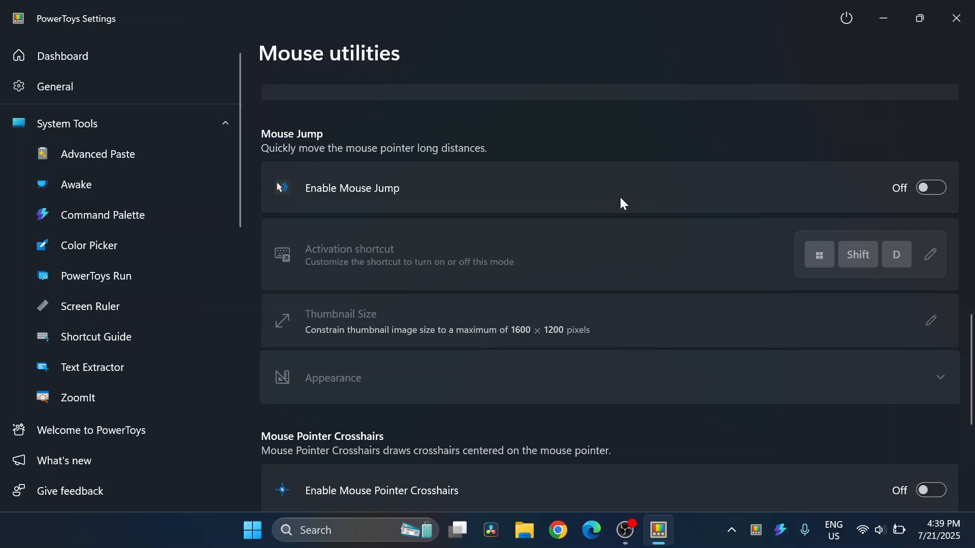
{"action": "left_click", "coordinate": [943, 190]}
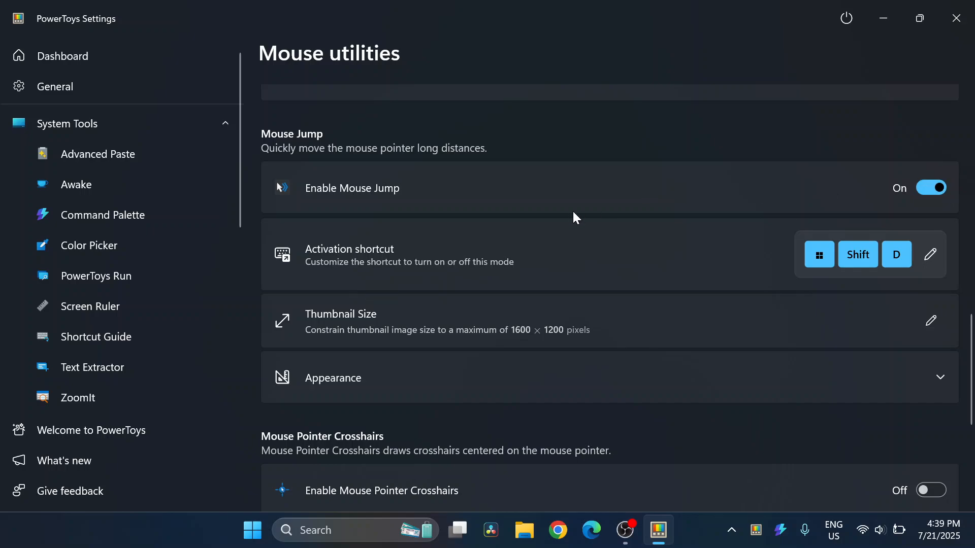
Use Mouse Jump to reach the Start button, open and dismiss the Start menu, and turn Mouse Jump off
{"action": "key", "text": "super+shift+d"}
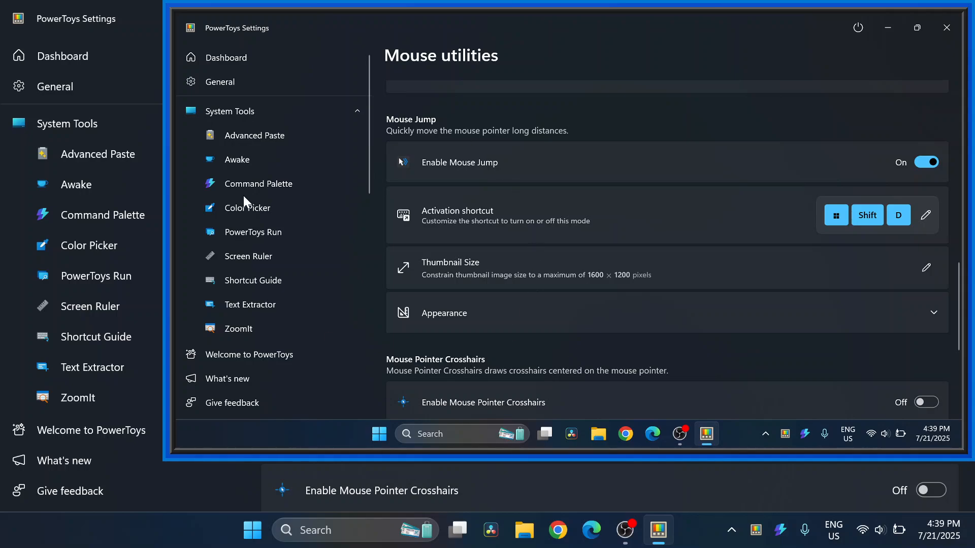
{"action": "left_click", "coordinate": [248, 531]}
{"action": "left_click", "coordinate": [248, 530]}
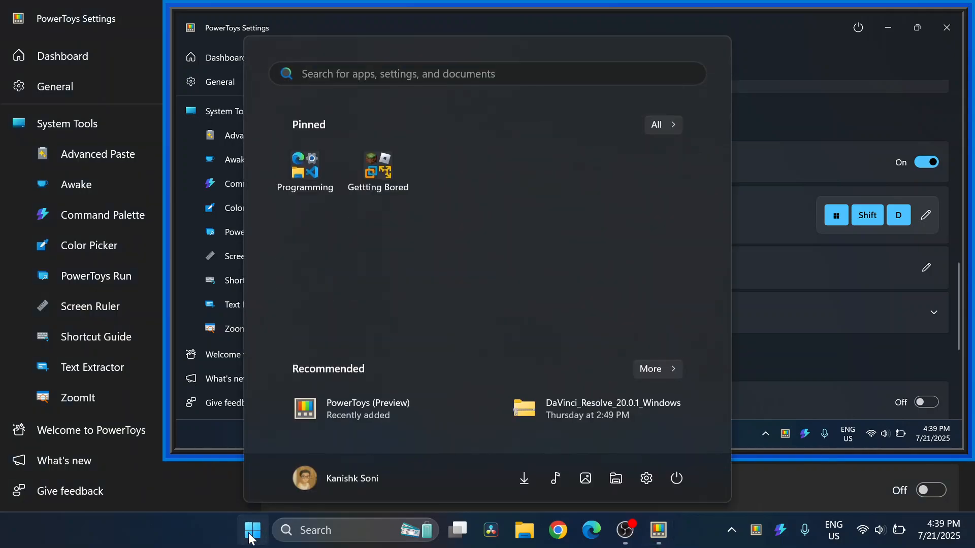
{"action": "left_click", "coordinate": [555, 105]}
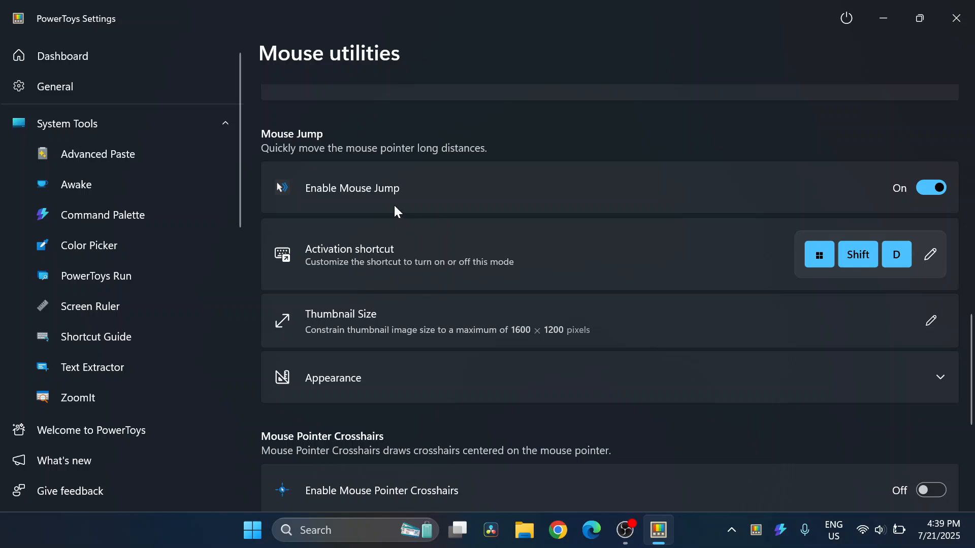
{"action": "left_click", "coordinate": [931, 188]}
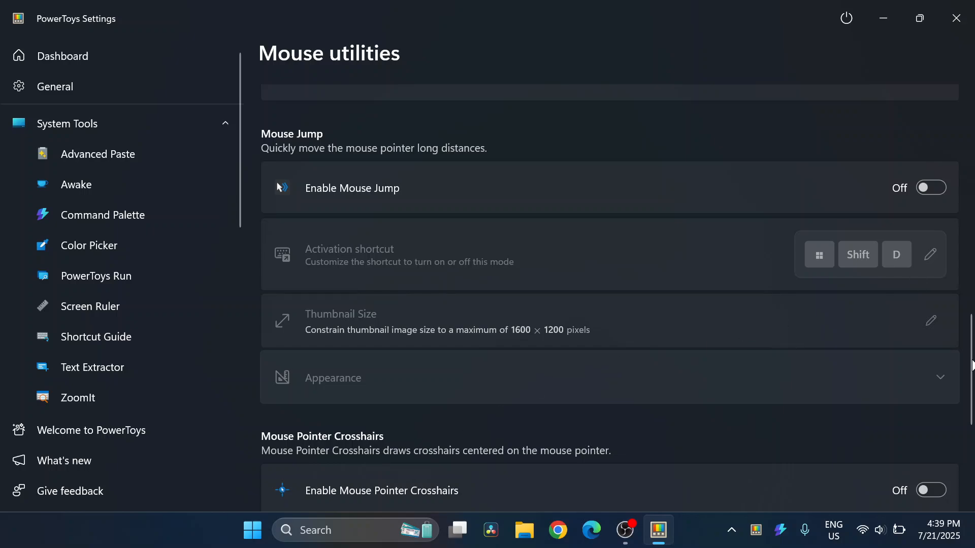
{"action": "scroll", "coordinate": [971, 366], "scroll_direction": "up", "scroll_amount": 1}
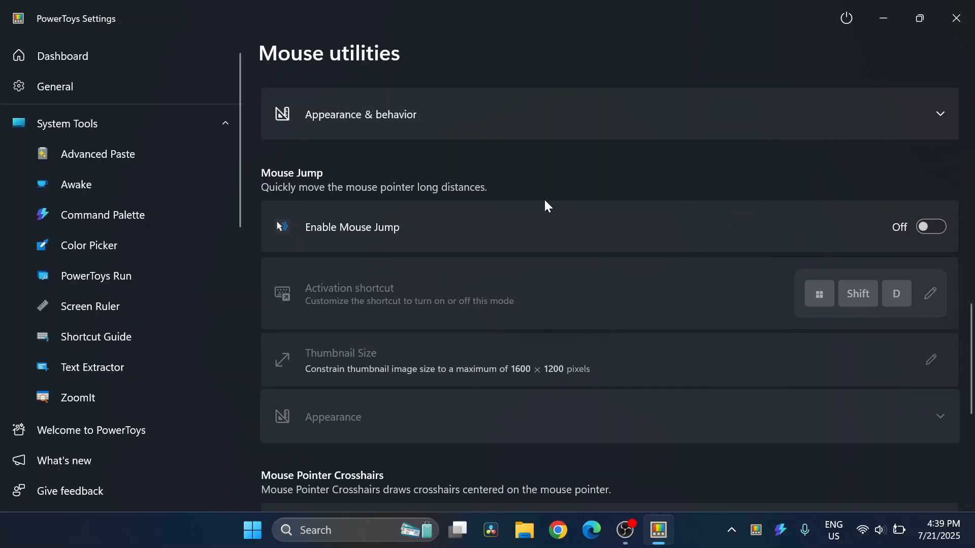
Look through the enabled and disabled modules on the Dashboard, and minimize the PowerToys Settings window
{"action": "left_click", "coordinate": [10, 58]}
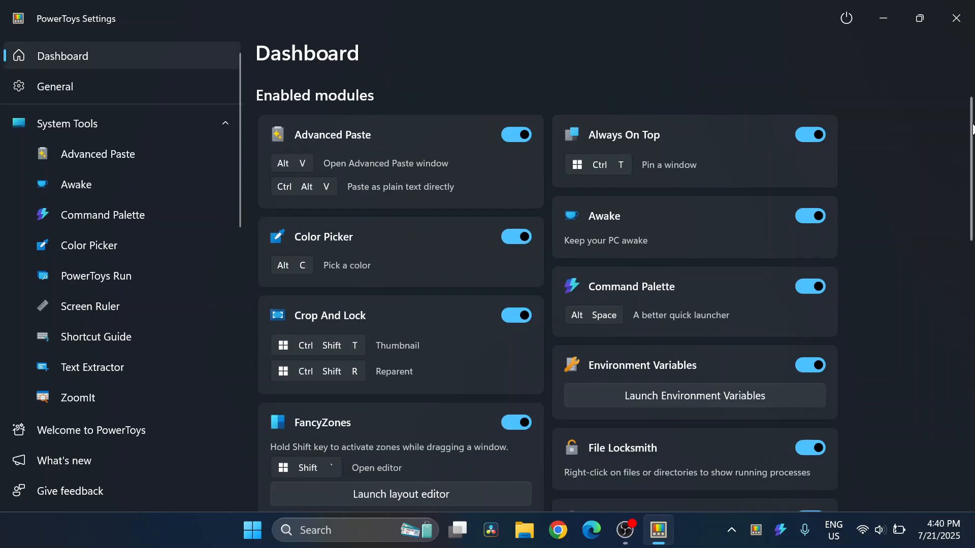
{"action": "left_click_drag", "start_coordinate": [973, 129], "coordinate": [972, 390]}
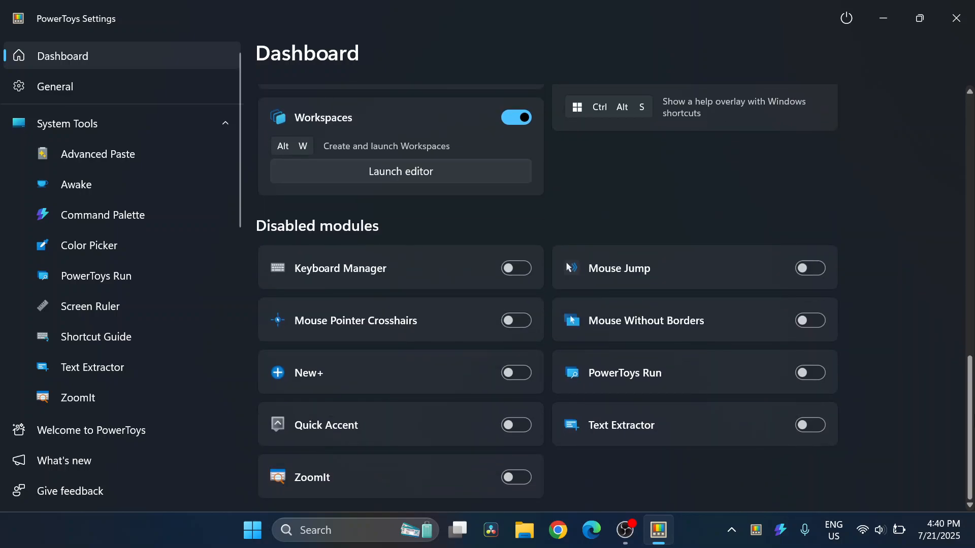
{"action": "scroll", "coordinate": [904, 146], "scroll_direction": "up", "scroll_amount": 15}
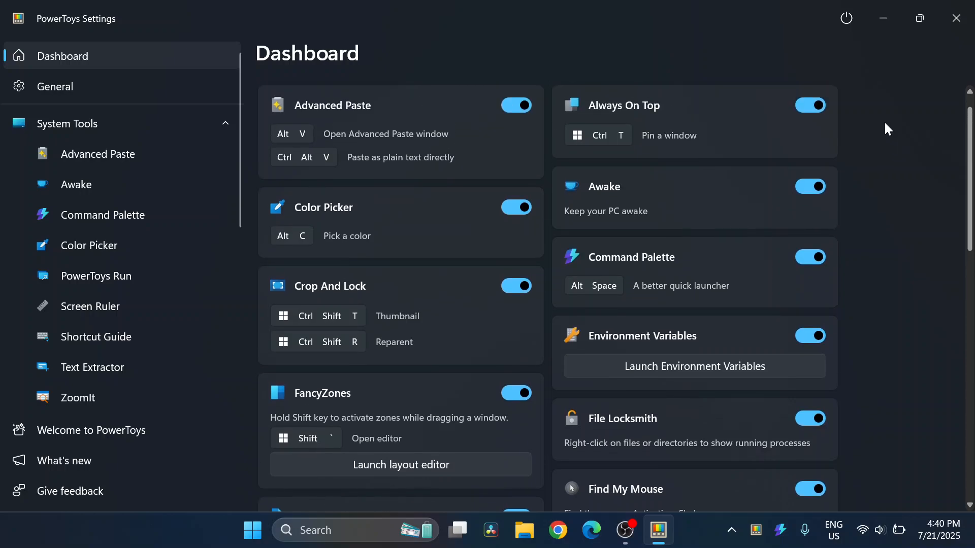
{"action": "scroll", "coordinate": [813, 81], "scroll_direction": "up", "scroll_amount": 1}
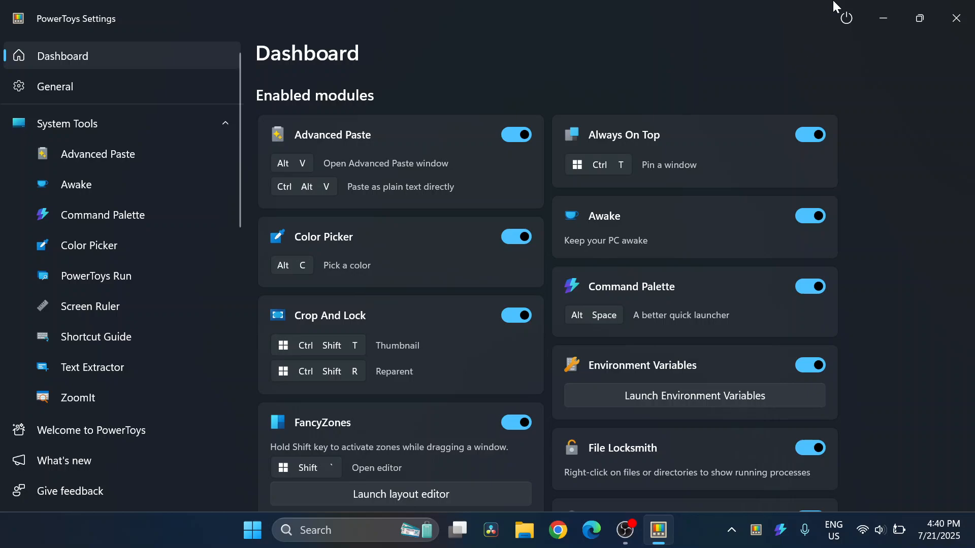
{"action": "left_click", "coordinate": [883, 17]}
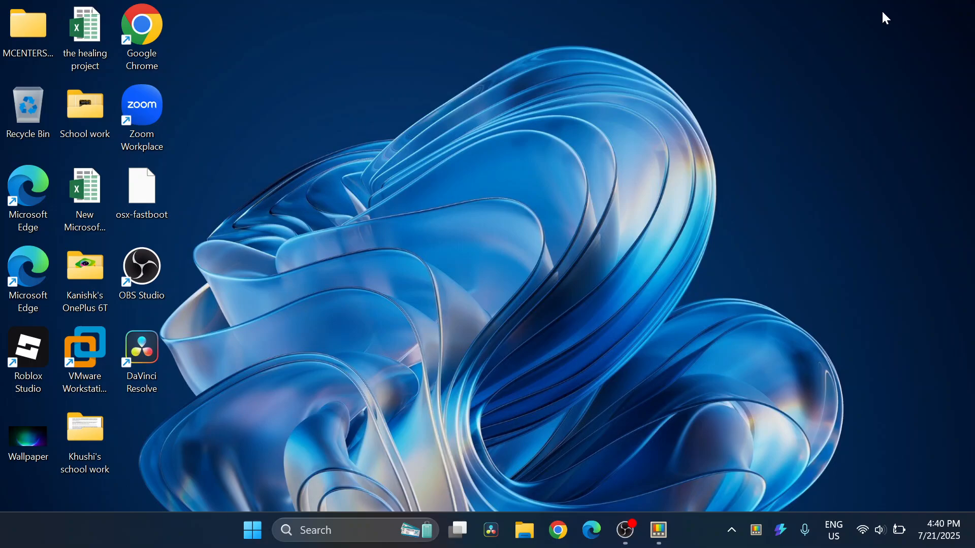
Open Command Palette, enter the random search text "ejhaeonfkrhowaenfkewahowjlkrehfew", erase part of it, and dismiss the palette
{"action": "key", "text": "super+alt+space"}
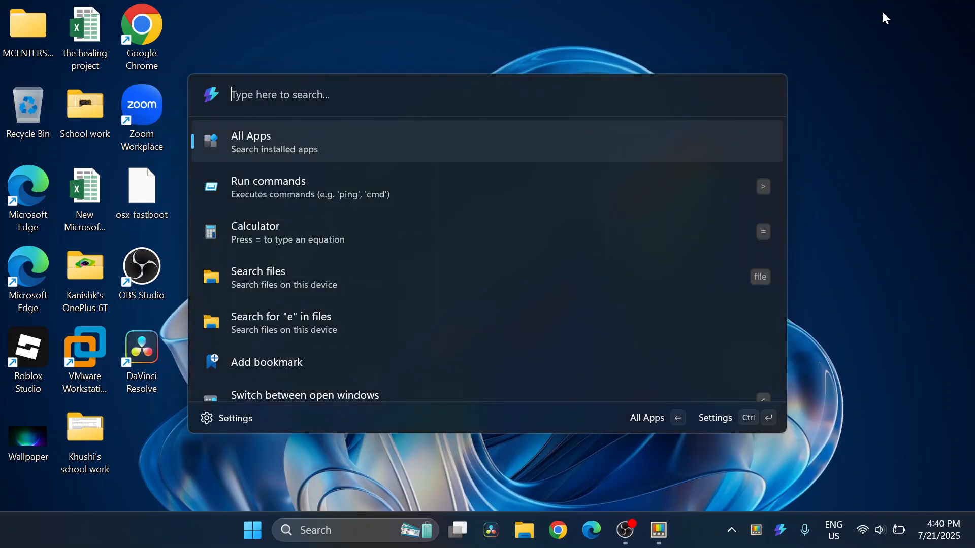
{"action": "type", "text": "ejhaeonfkrhowaenfkewahowjlkre"}
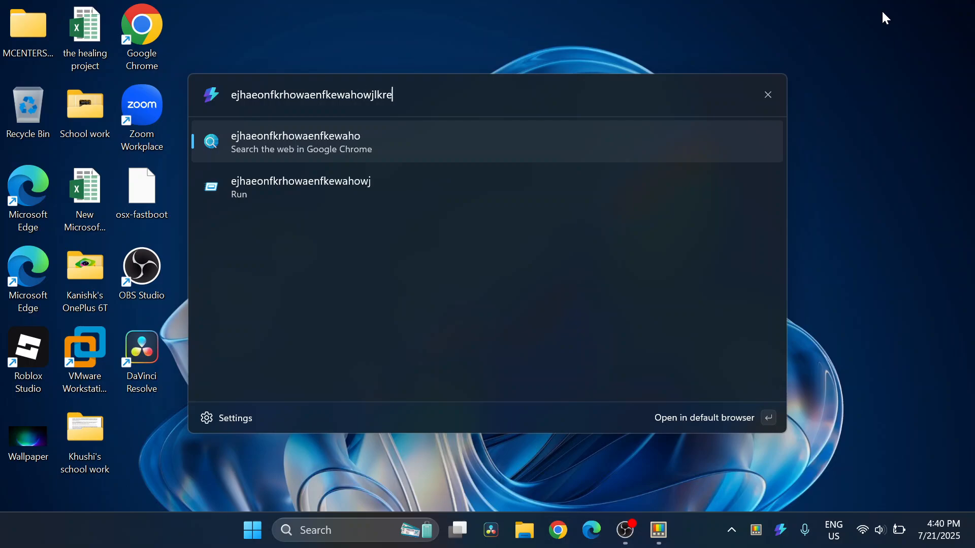
{"action": "type", "text": "hfew"}
{"action": "key", "text": "BackSpace"}
{"action": "key", "text": "BackSpace"}
{"action": "key", "text": "BackSpace"}
{"action": "key", "text": "BackSpace"}
{"action": "key", "text": "BackSpace"}
{"action": "key", "text": "BackSpace"}
{"action": "key", "text": "BackSpace"}
{"action": "key", "text": "BackSpace"}
{"action": "key", "text": "BackSpace"}
{"action": "key", "text": "BackSpace"}
{"action": "key", "text": "BackSpace"}
{"action": "key", "text": "BackSpace"}
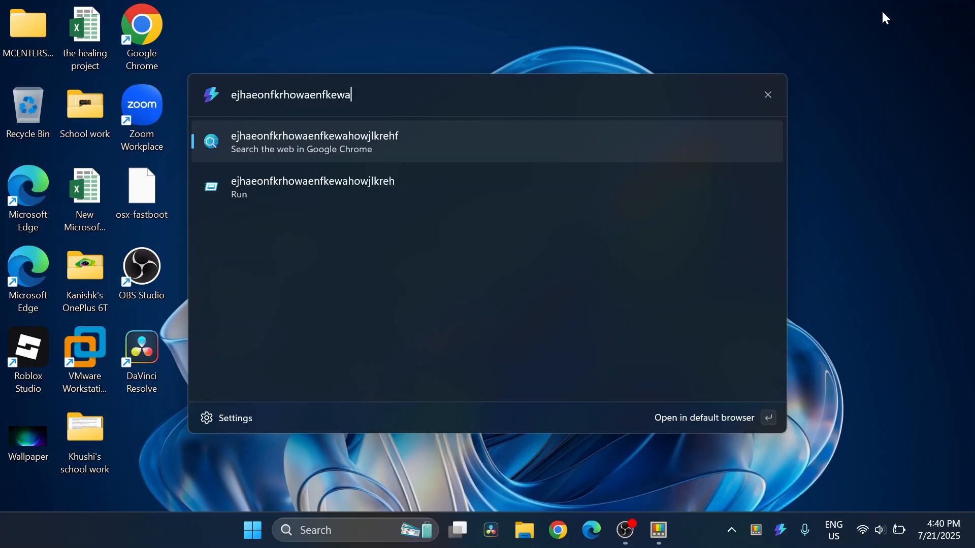
{"action": "key", "text": "BackSpace"}
{"action": "key", "text": "BackSpace"}
{"action": "key", "text": "BackSpace"}
{"action": "left_click", "coordinate": [874, 131]}
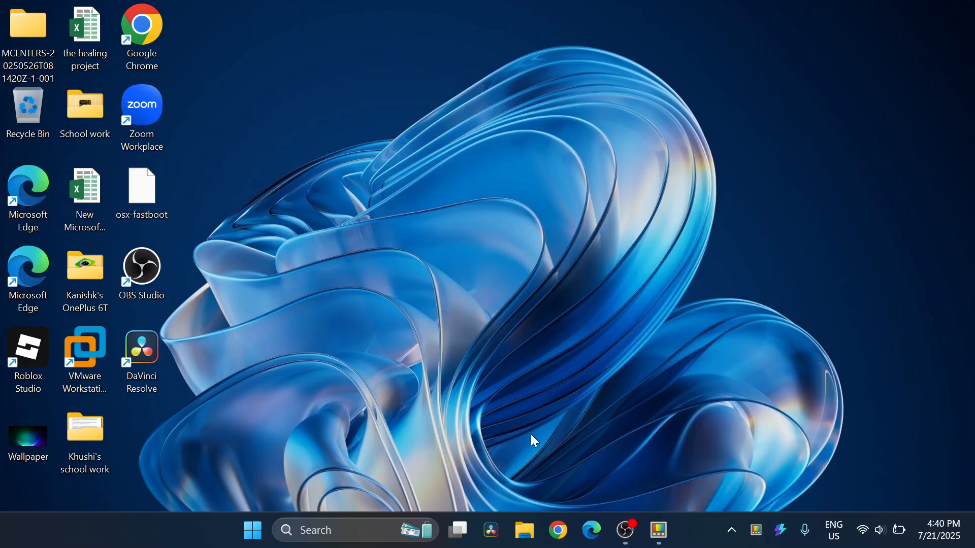
Switch to Google Chrome, open the Monkeytype site by searching for monkeytype, and accept all of its cookies
{"action": "left_click", "coordinate": [559, 531]}
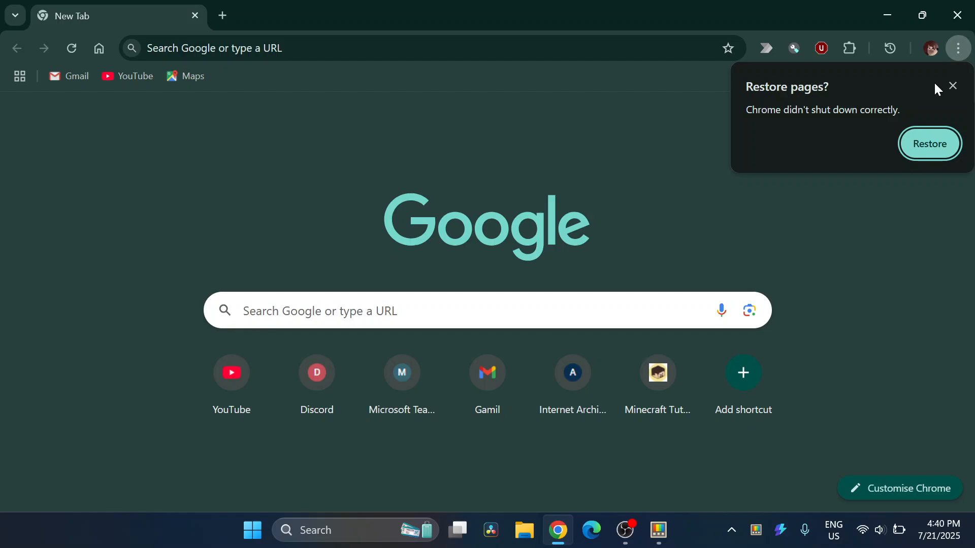
{"action": "left_click", "coordinate": [952, 86]}
{"action": "left_click", "coordinate": [573, 47]}
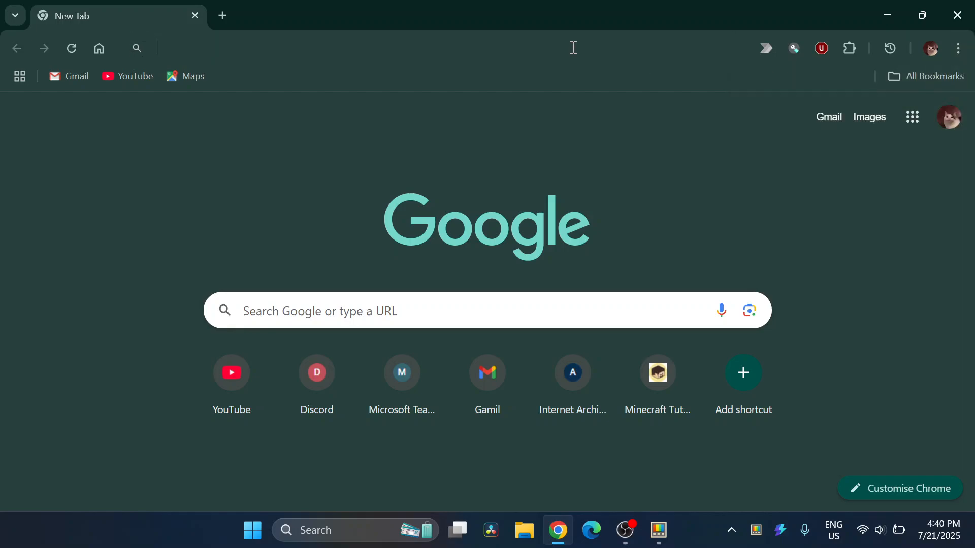
{"action": "type", "text": "monkey"}
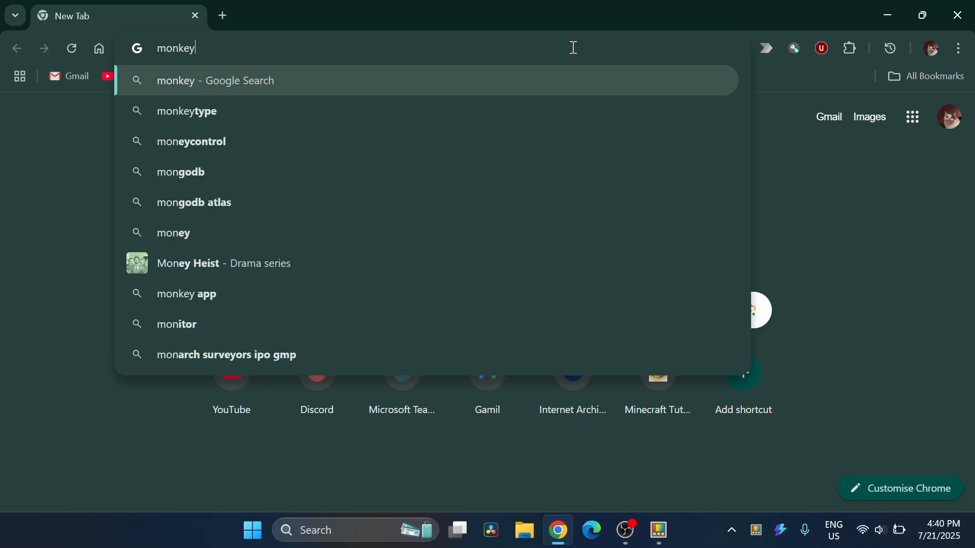
{"action": "key", "text": "Down"}
{"action": "key", "text": "Return"}
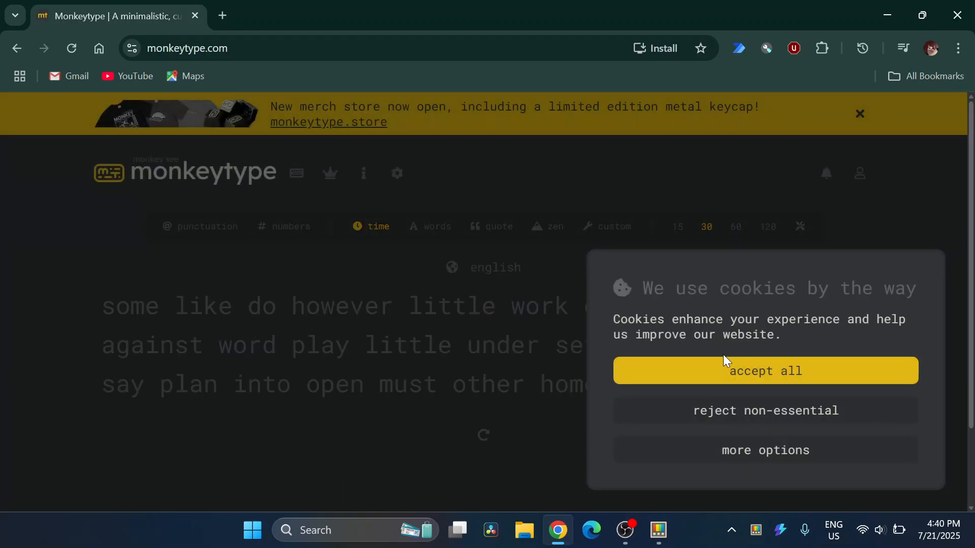
{"action": "left_click", "coordinate": [730, 380]}
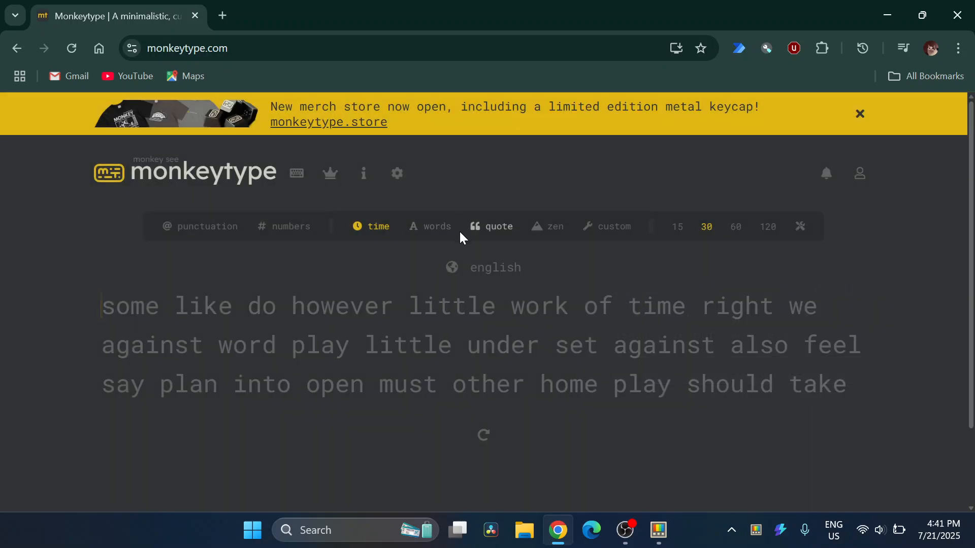
Switch the typing test to words mode and enter the first words, "to without other still", correcting the mistyped letters
{"action": "left_click", "coordinate": [438, 235]}
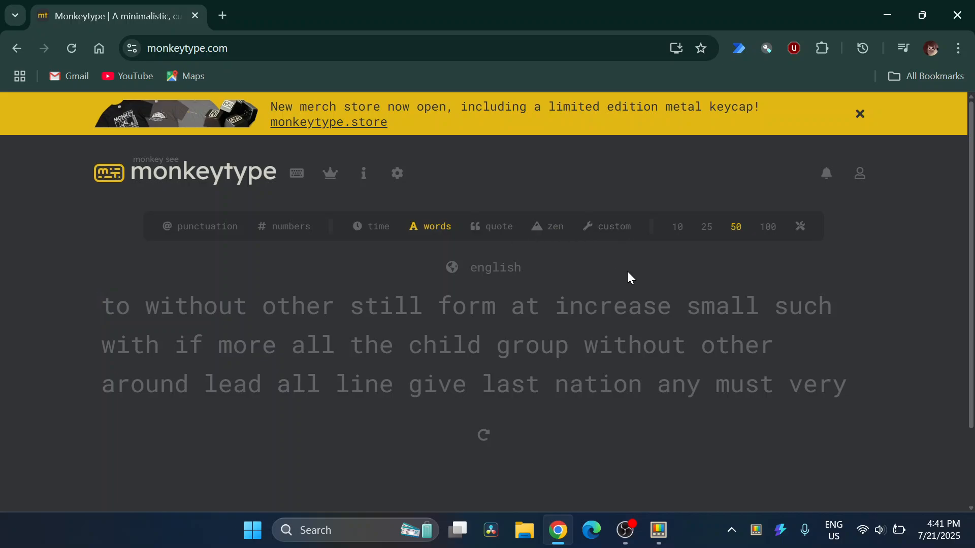
{"action": "type", "text": "to w"}
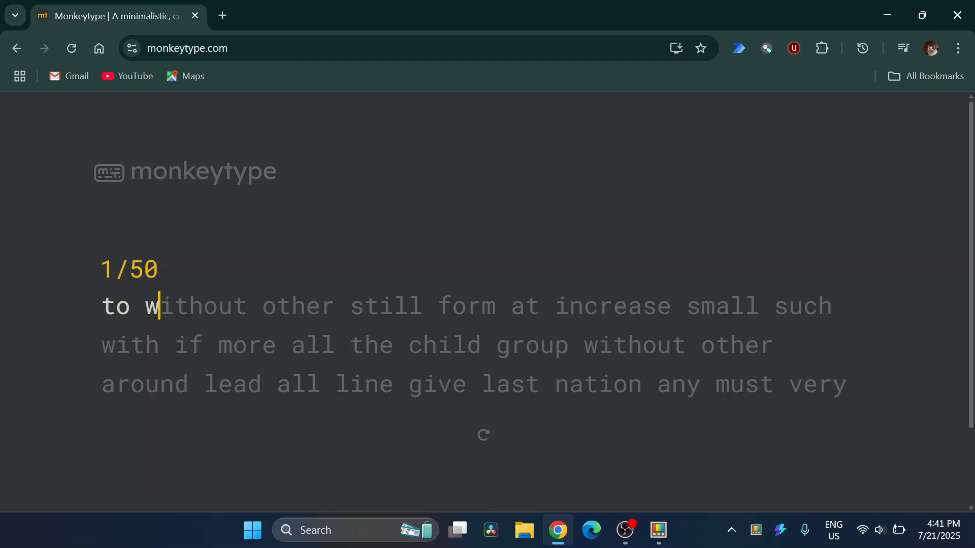
{"action": "type", "text": "ithiu"}
{"action": "key", "text": "BackSpace"}
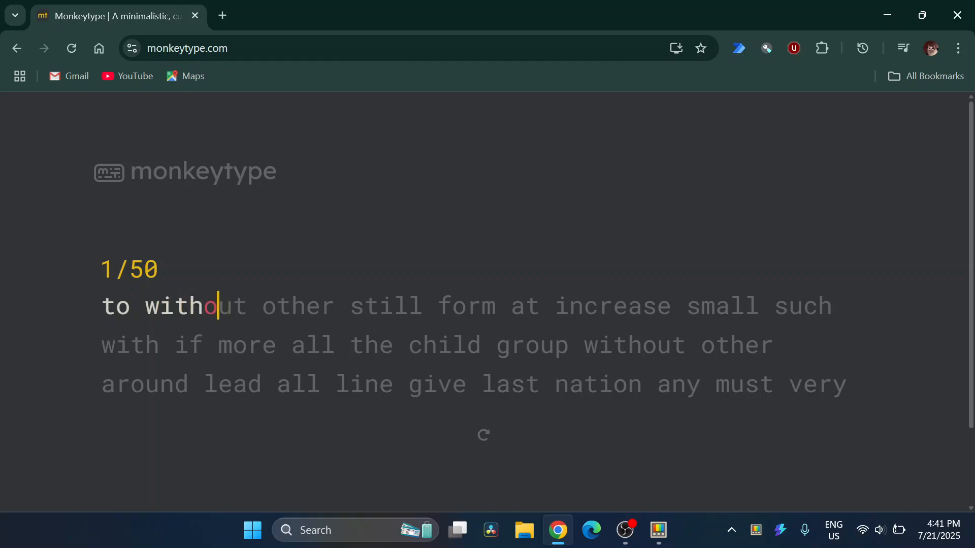
{"action": "key", "text": "BackSpace"}
{"action": "type", "text": "out "}
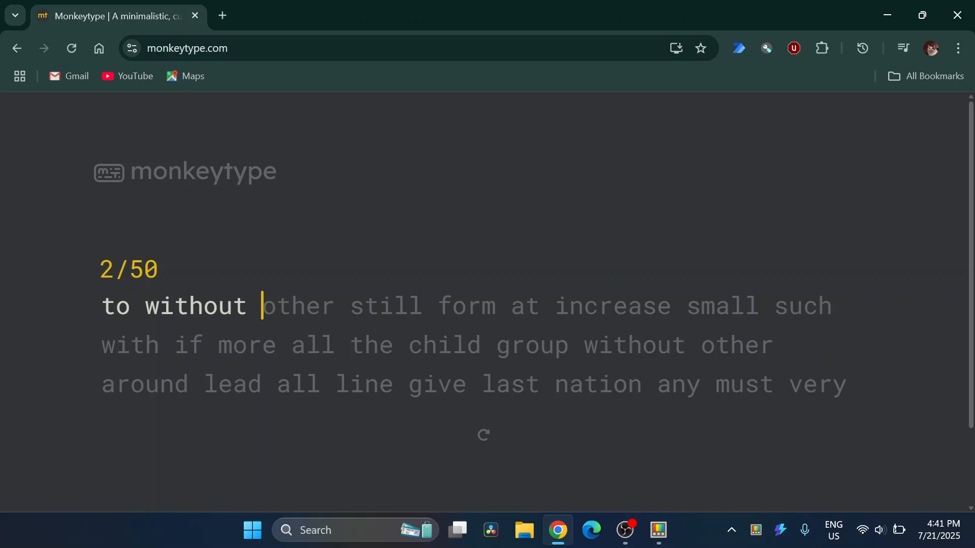
{"action": "type", "text": "other sti"}
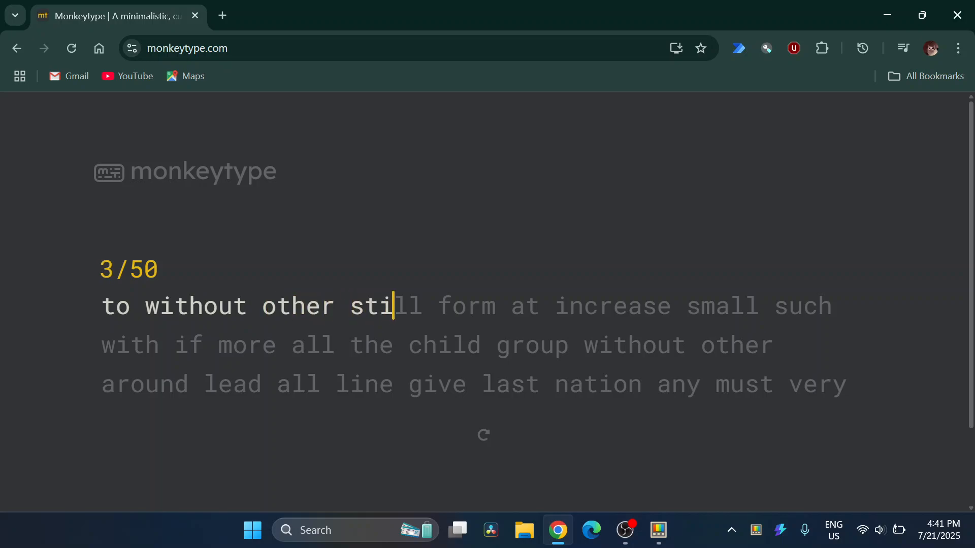
{"action": "type", "text": "ll form at increase small"}
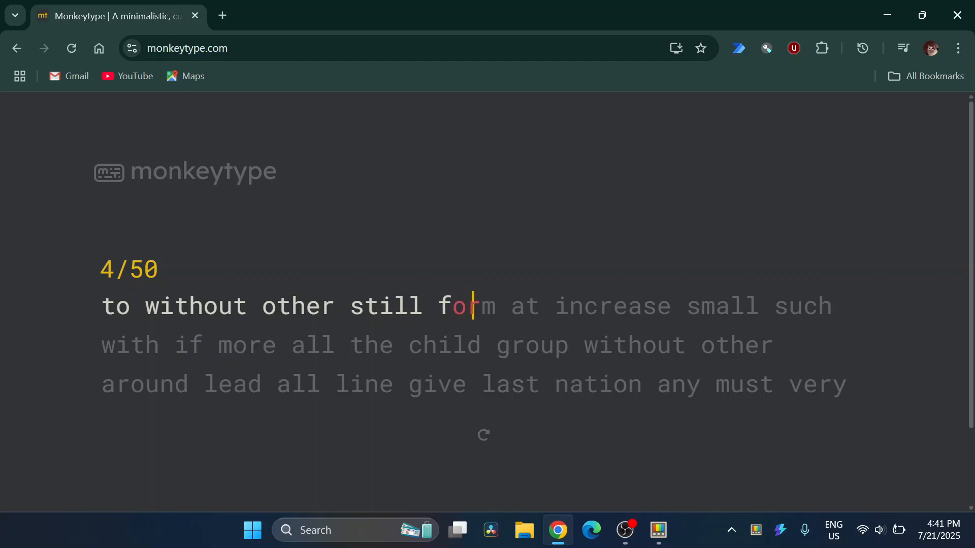
Erase the mistyped letters of the fifth word and retype it correctly as "form"
{"action": "key", "text": "BackSpace"}
{"action": "key", "text": "BackSpace"}
{"action": "key", "text": "BackSpace"}
{"action": "key", "text": "BackSpace"}
{"action": "type", "text": "irnm"}
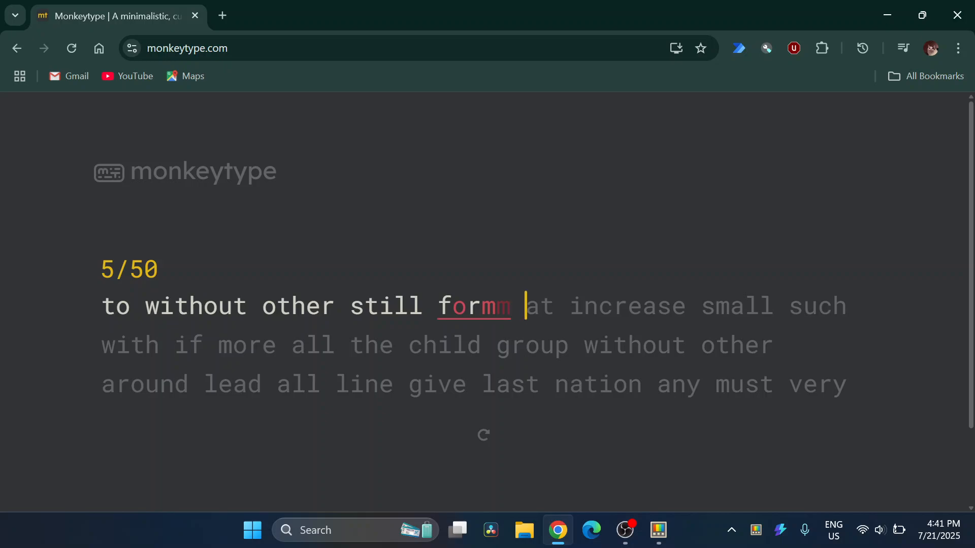
{"action": "key", "text": "BackSpace"}
{"action": "key", "text": "BackSpace"}
{"action": "key", "text": "BackSpace"}
{"action": "key", "text": "BackSpace"}
{"action": "key", "text": "BackSpace"}
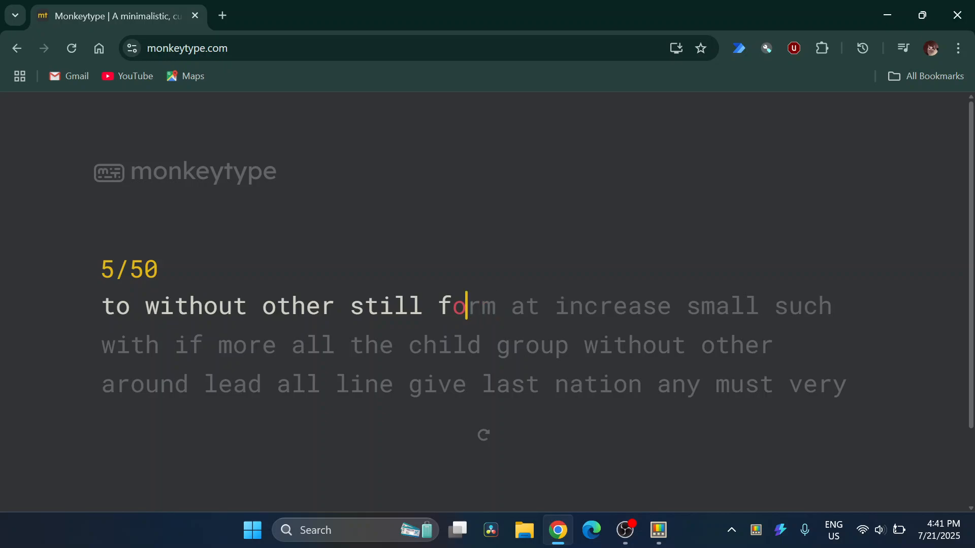
{"action": "type", "text": "form"}
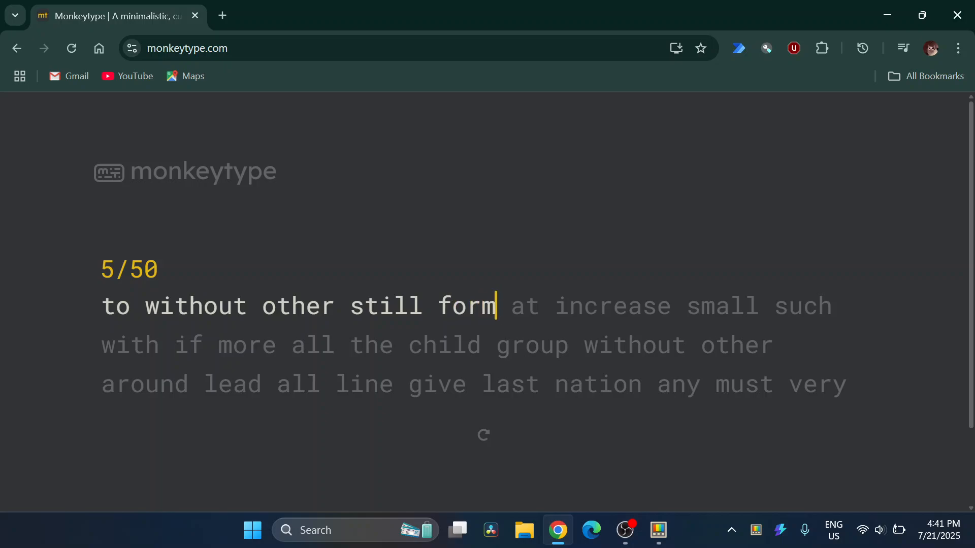
Continue the typing test with "at increase small such with if more all the child group without other around lead all line"
{"action": "type", "text": " at inc"}
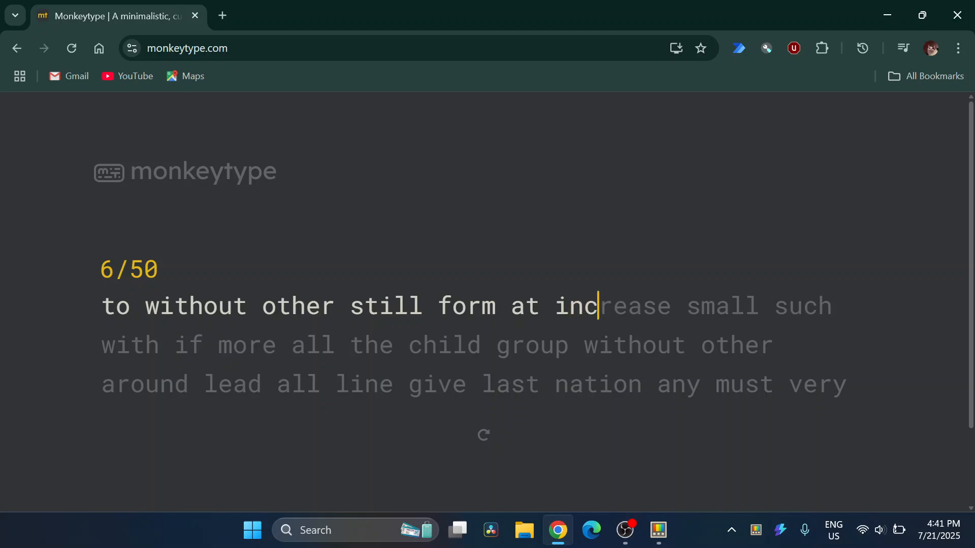
{"action": "type", "text": "rease s"}
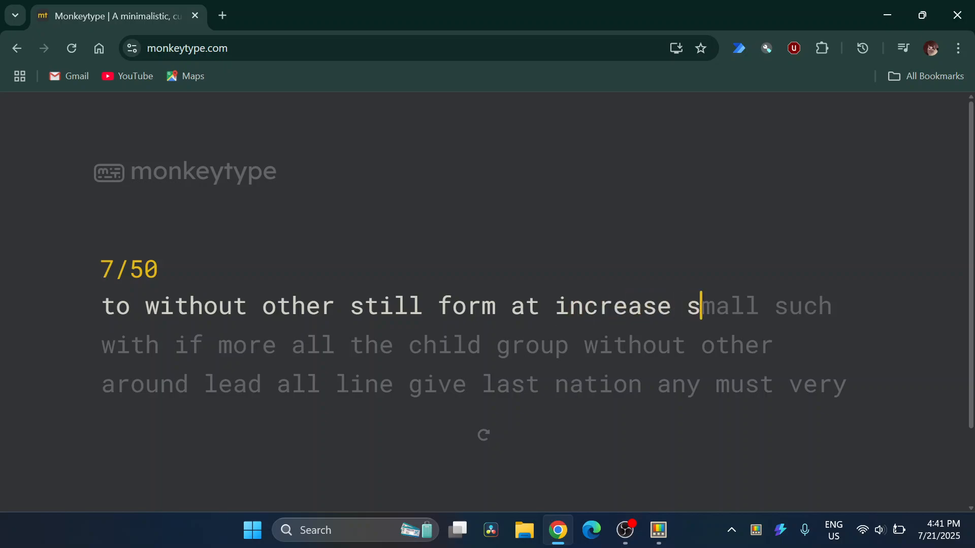
{"action": "type", "text": "mall such "}
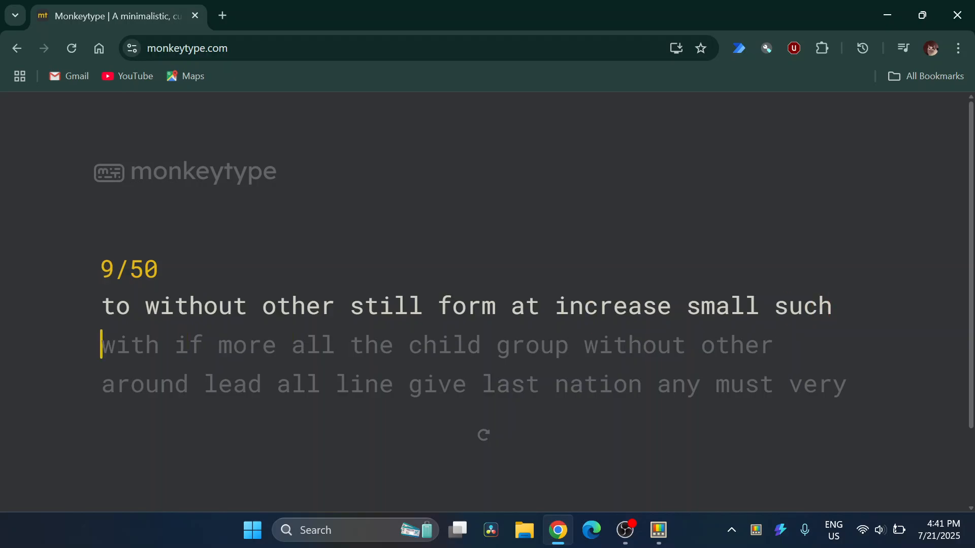
{"action": "type", "text": "with if "}
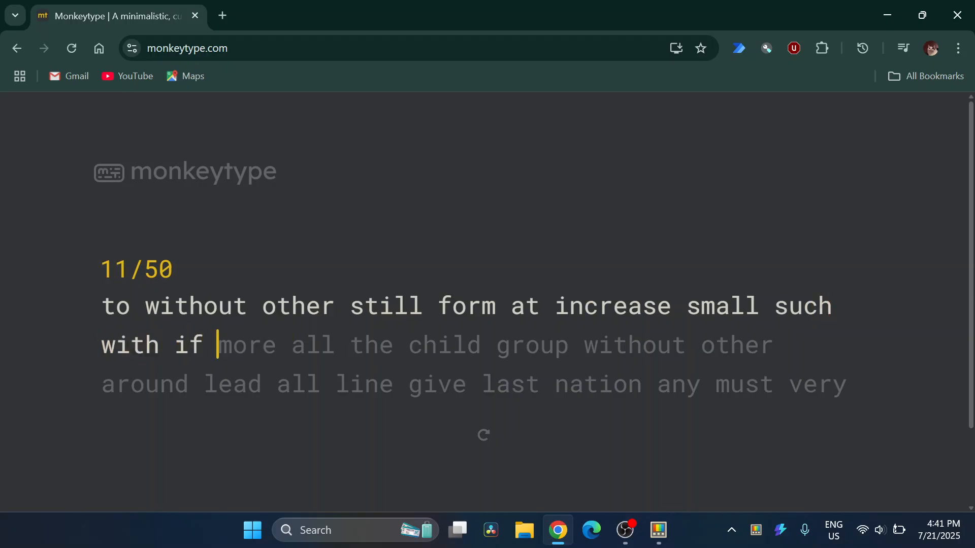
{"action": "type", "text": "more all "}
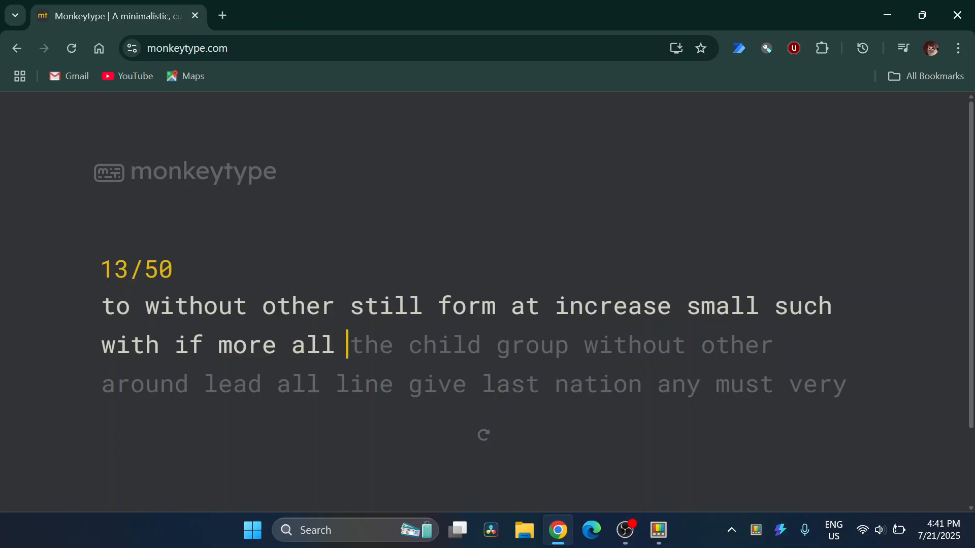
{"action": "type", "text": "the child "}
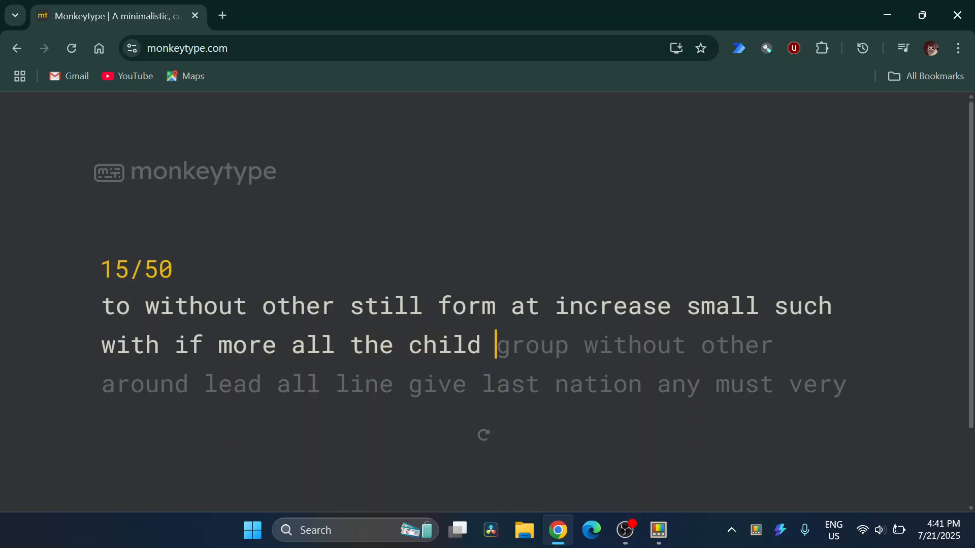
{"action": "type", "text": "group wit"}
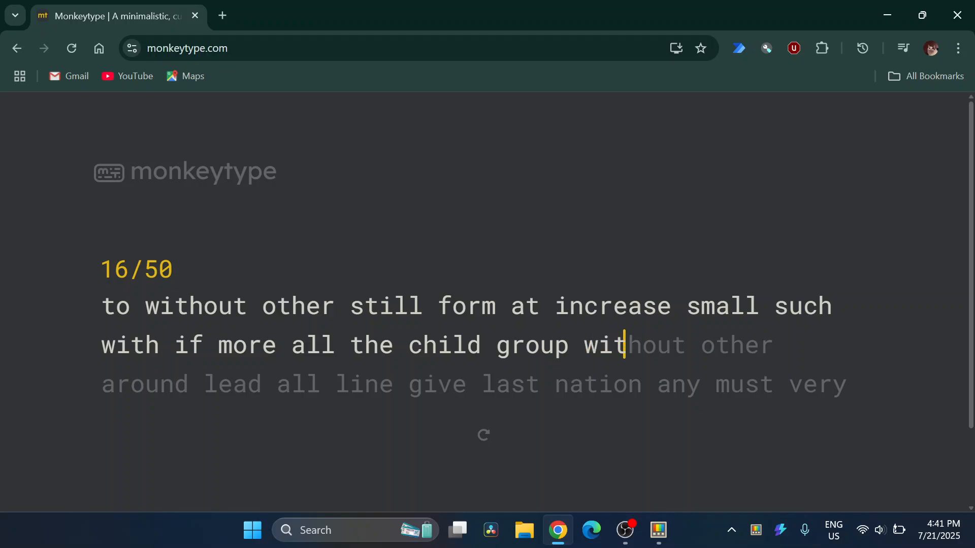
{"action": "type", "text": "hout other "}
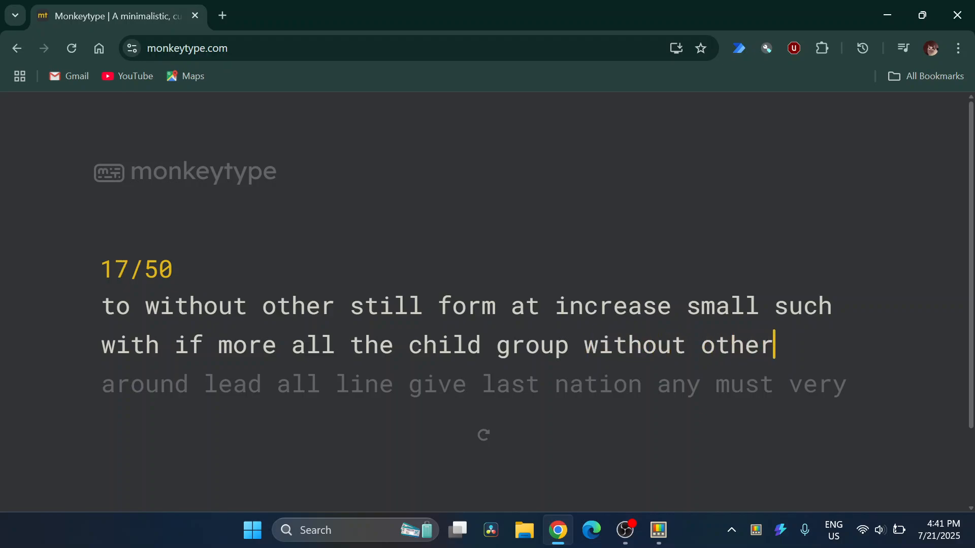
{"action": "type", "text": "around "}
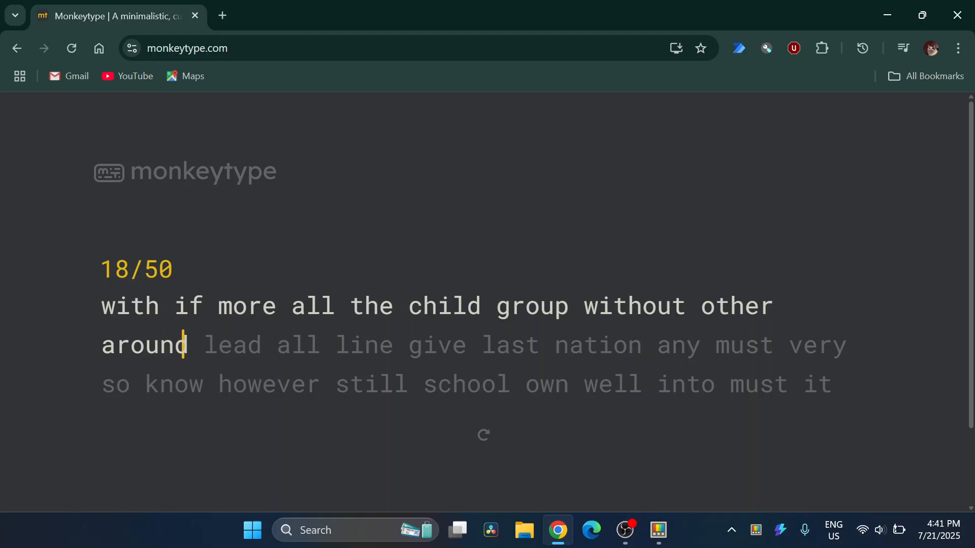
{"action": "type", "text": "lead all "}
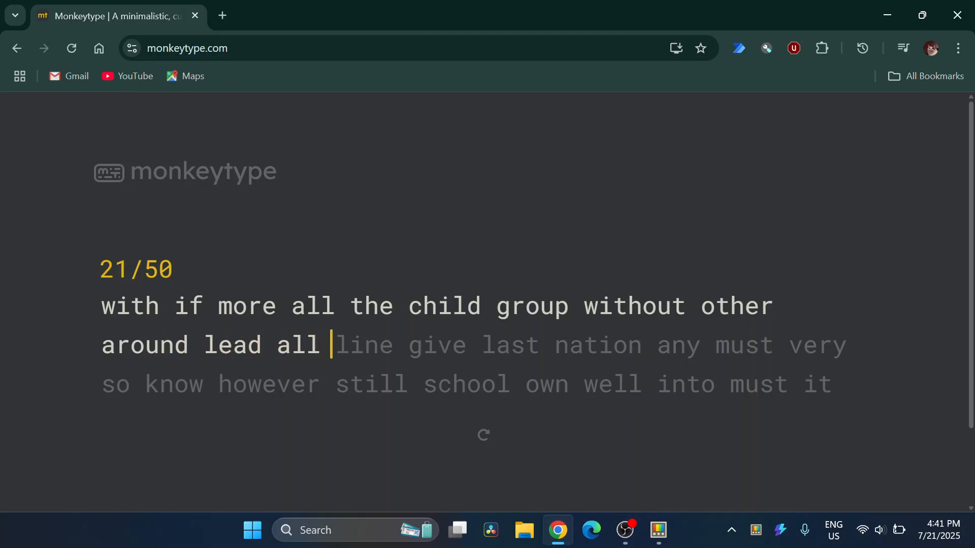
{"action": "type", "text": "line"}
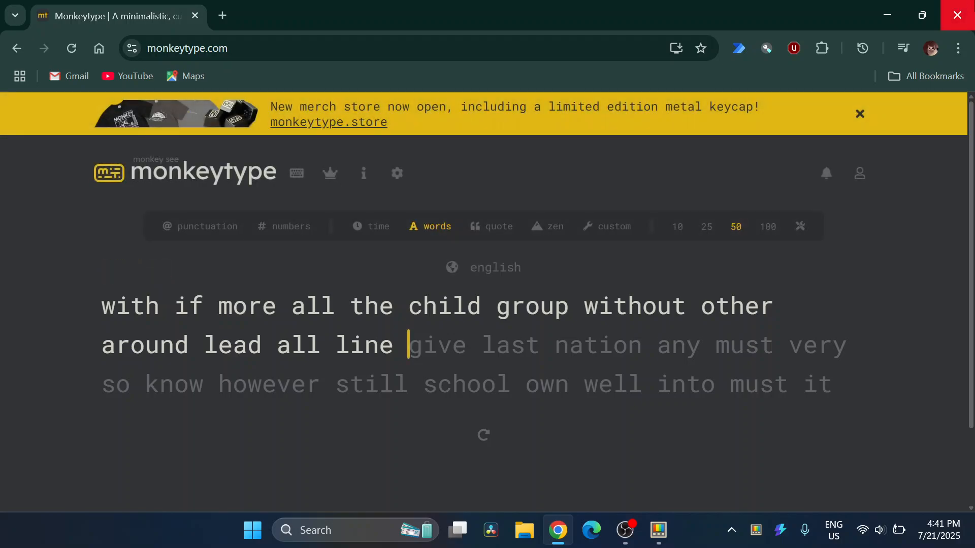
Close the Google Chrome window, and switch to OBS Studio with its window maximized
{"action": "left_click", "coordinate": [958, 15]}
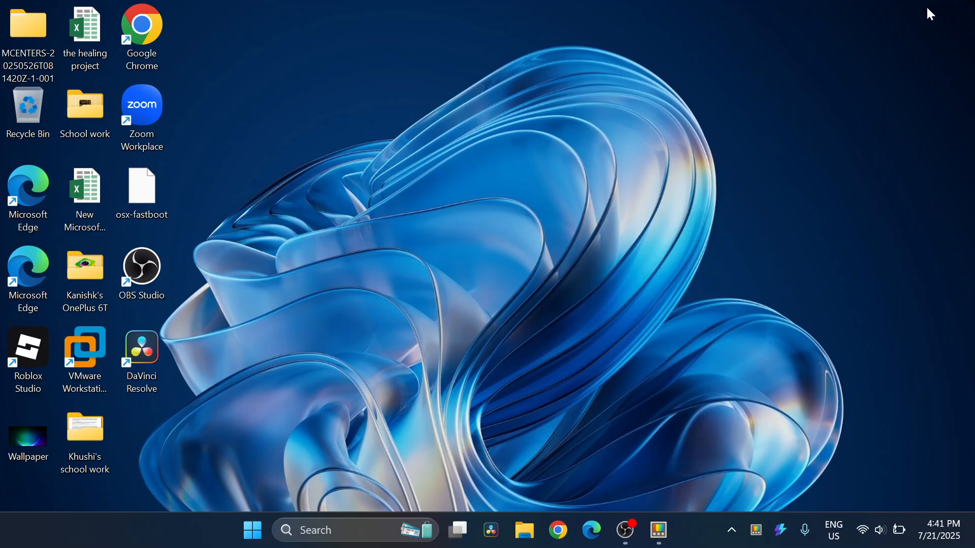
{"action": "left_click", "coordinate": [624, 534]}
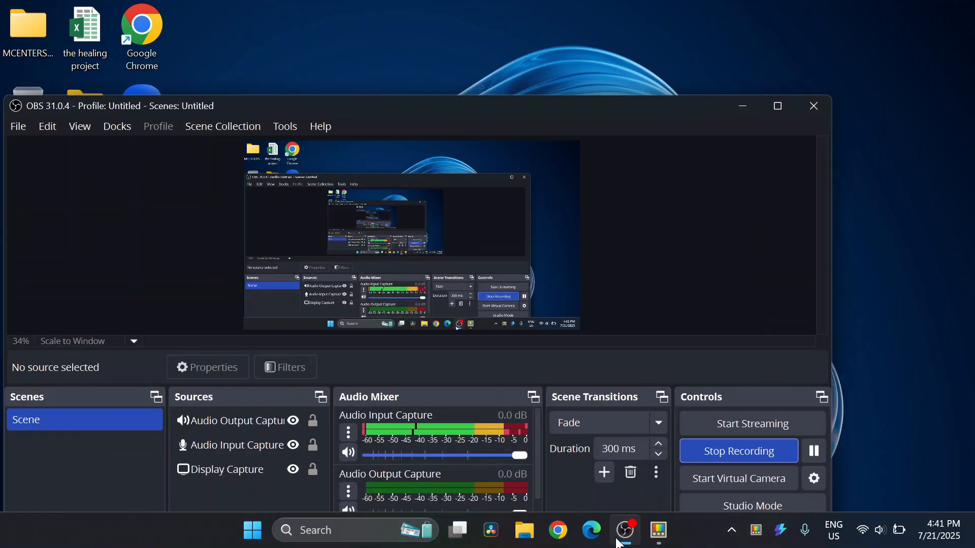
{"action": "left_click", "coordinate": [790, 106]}
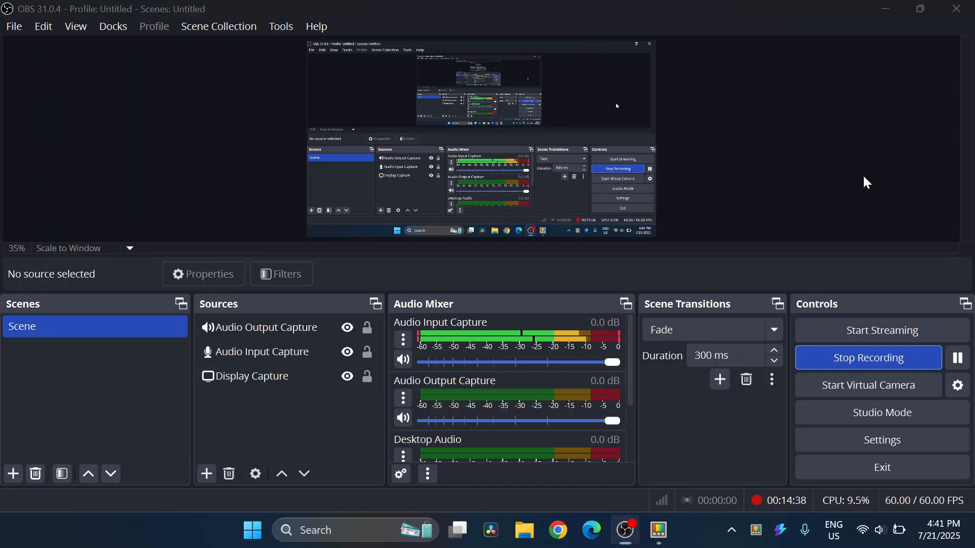
Open Command Palette, enter a person's first name as the search text, and erase it completely
{"action": "key", "text": "super"}
{"action": "key", "text": "super"}
{"action": "key", "text": "super+alt+space"}
{"action": "type", "text": "k"}
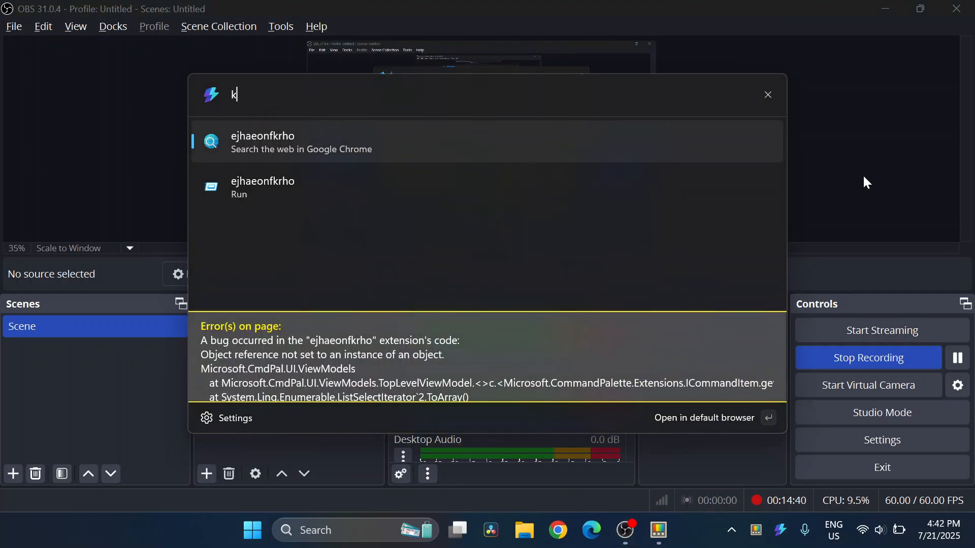
{"action": "type", "text": "anishk"}
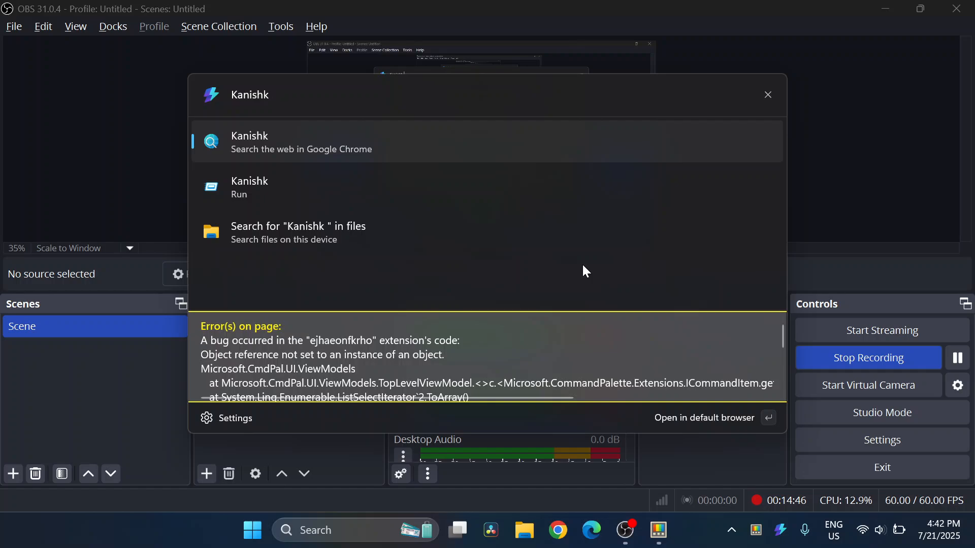
{"action": "key", "text": "BackSpace"}
{"action": "key", "text": "BackSpace"}
{"action": "key", "text": "BackSpace"}
{"action": "key", "text": "BackSpace"}
{"action": "key", "text": "BackSpace"}
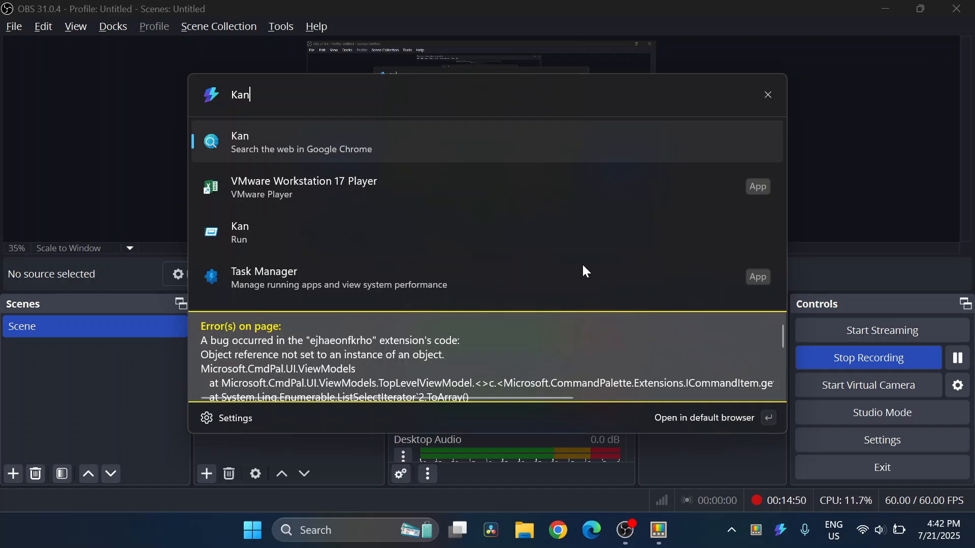
{"action": "key", "text": "BackSpace"}
{"action": "key", "text": "BackSpace"}
{"action": "key", "text": "BackSpace"}
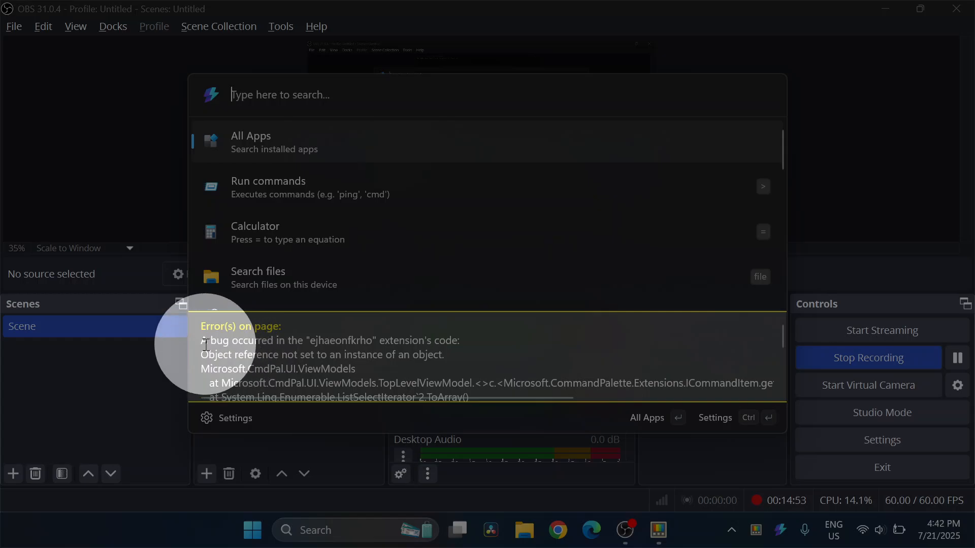
Examine the full error message in Command Palette and view the settings of the All Apps command
{"action": "left_click_drag", "start_coordinate": [211, 341], "coordinate": [377, 366]}
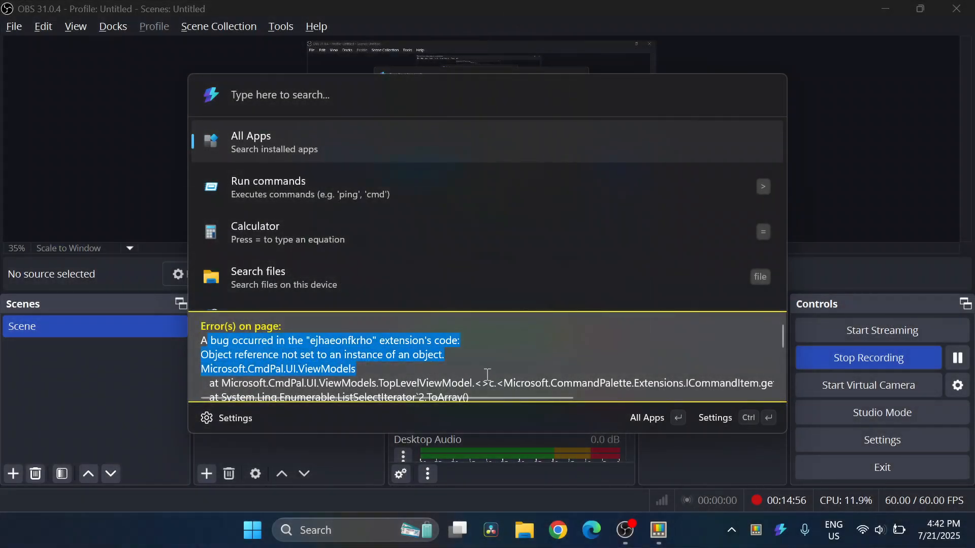
{"action": "scroll", "coordinate": [482, 366], "scroll_direction": "right", "scroll_amount": 2}
{"action": "scroll", "coordinate": [482, 365], "scroll_direction": "down", "scroll_amount": 3}
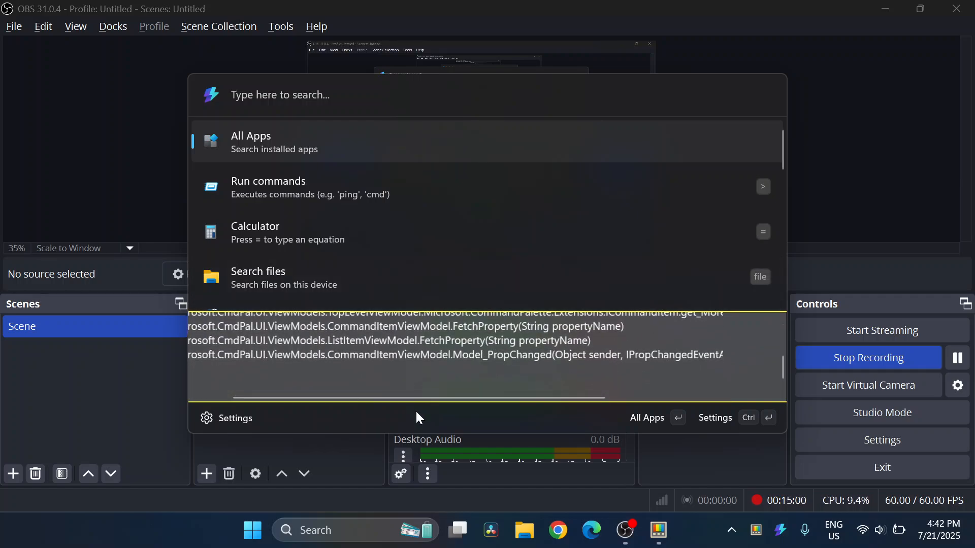
{"action": "left_click", "coordinate": [748, 417]}
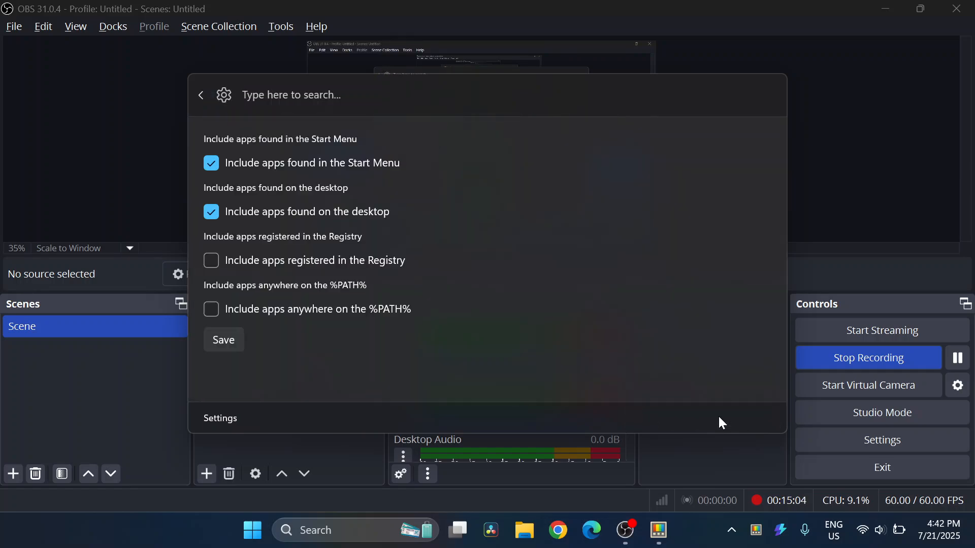
{"action": "left_click", "coordinate": [202, 94]}
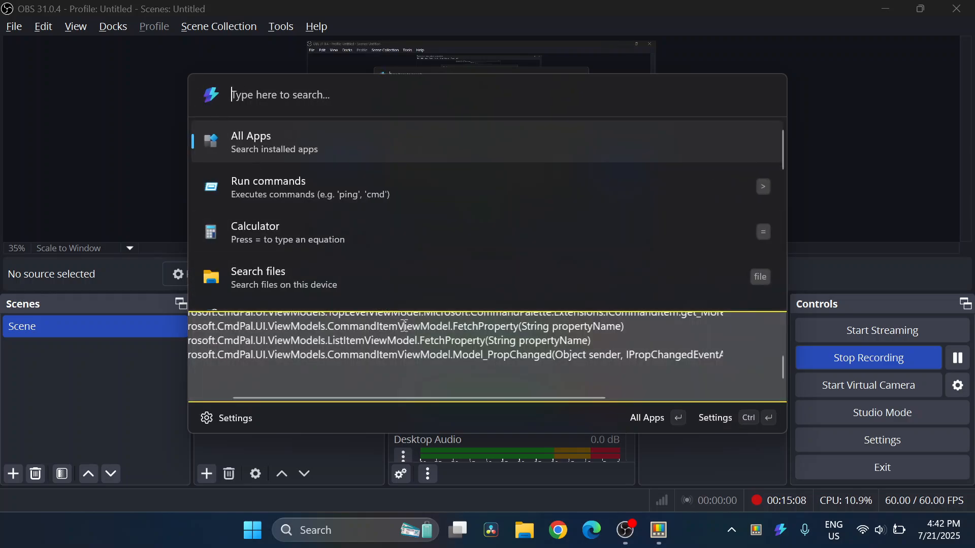
{"action": "scroll", "coordinate": [404, 361], "scroll_direction": "left", "scroll_amount": 3}
{"action": "scroll", "coordinate": [404, 356], "scroll_direction": "up", "scroll_amount": 5}
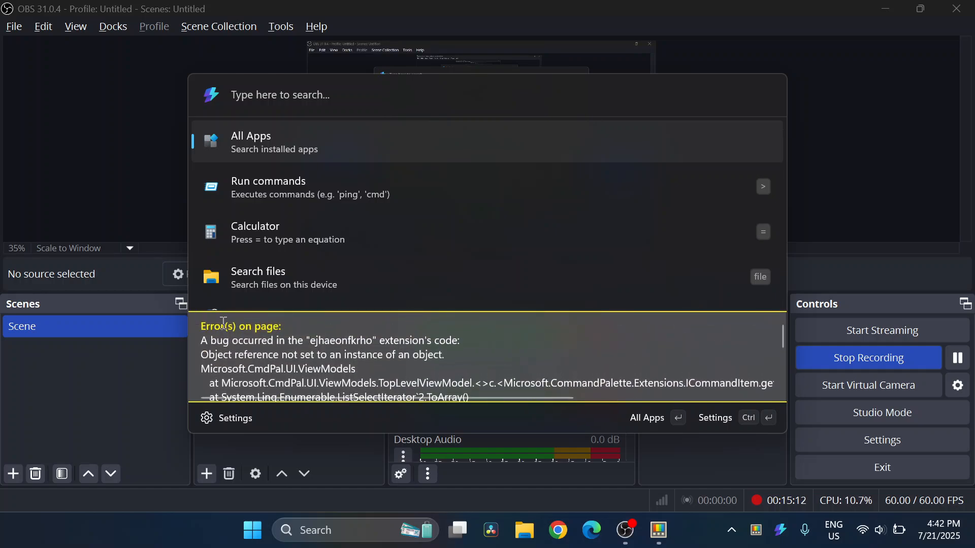
Reopen Command Palette, look through the General and Extensions pages of its settings, and close the settings window
{"action": "left_click", "coordinate": [917, 176]}
{"action": "key", "text": "super+alt+space"}
{"action": "left_click", "coordinate": [210, 418]}
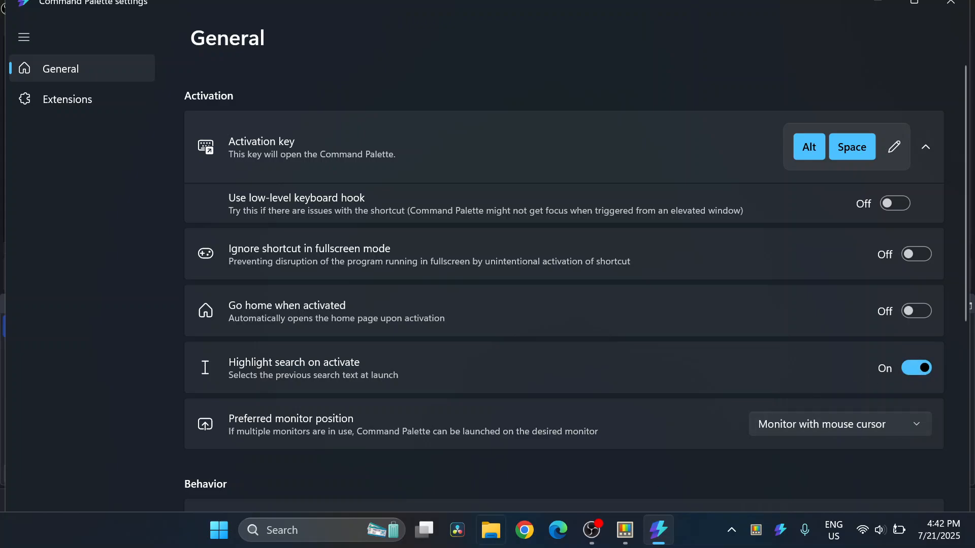
{"action": "scroll", "coordinate": [748, 212], "scroll_direction": "down", "scroll_amount": 1}
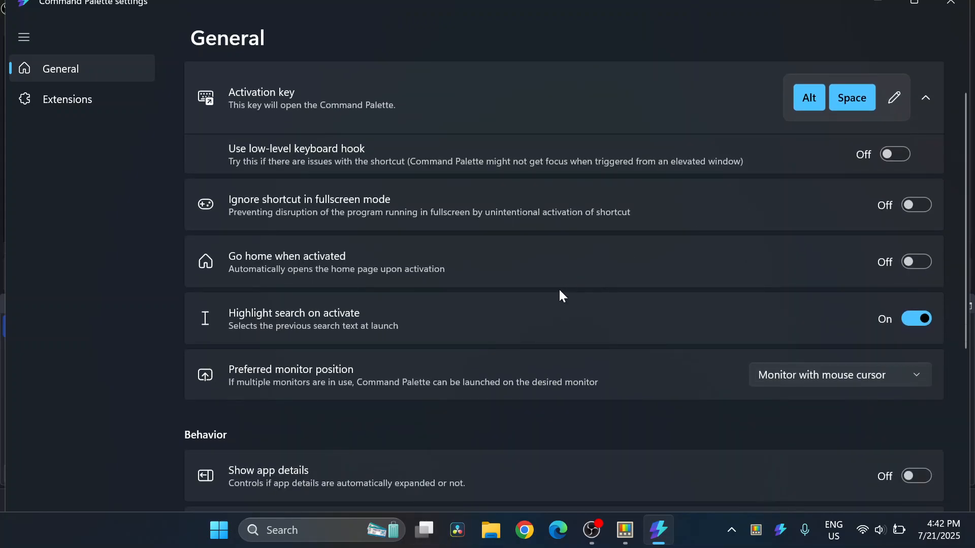
{"action": "scroll", "coordinate": [560, 294], "scroll_direction": "down", "scroll_amount": 4}
{"action": "scroll", "coordinate": [560, 293], "scroll_direction": "down", "scroll_amount": 2}
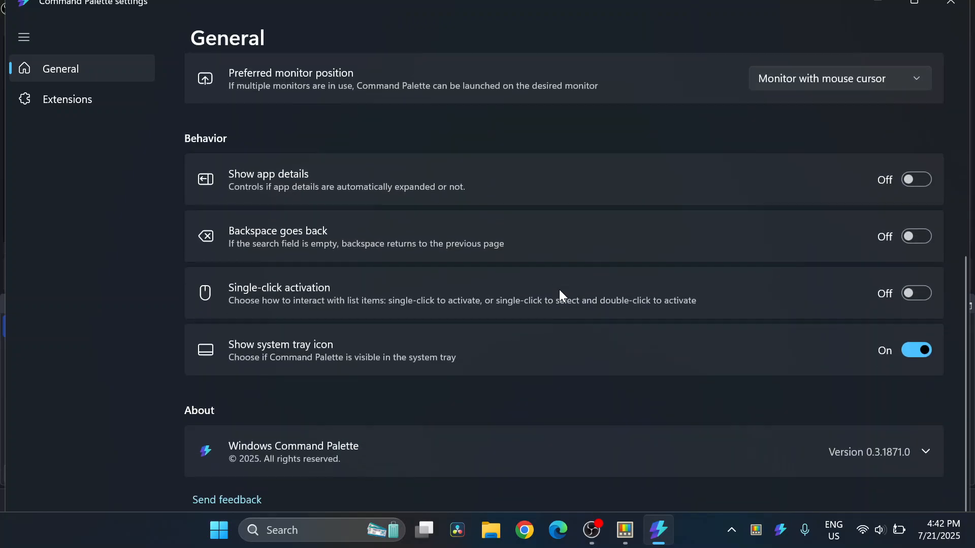
{"action": "scroll", "coordinate": [559, 290], "scroll_direction": "up", "scroll_amount": 1}
{"action": "scroll", "coordinate": [559, 289], "scroll_direction": "down", "scroll_amount": 1}
{"action": "scroll", "coordinate": [559, 289], "scroll_direction": "up", "scroll_amount": 7}
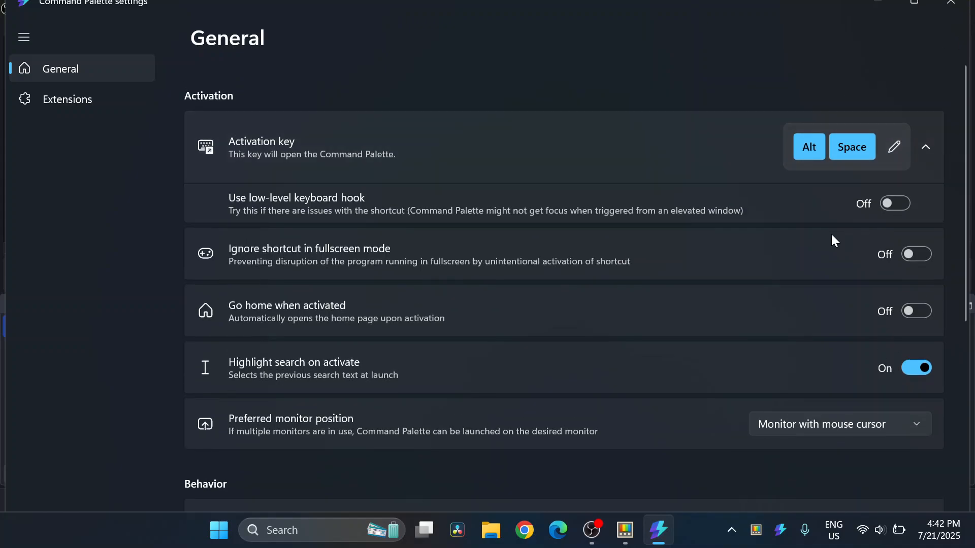
{"action": "left_click", "coordinate": [32, 99]}
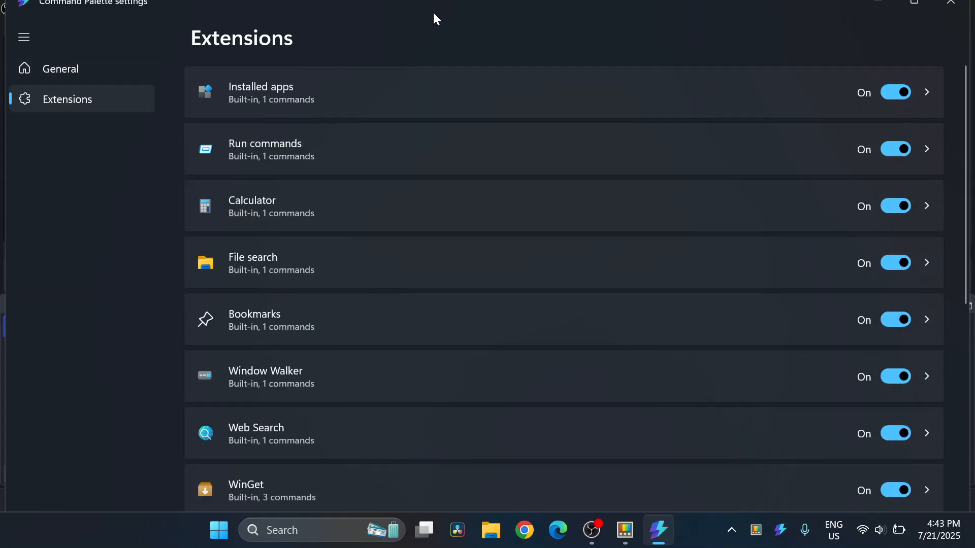
{"action": "left_click", "coordinate": [951, 6]}
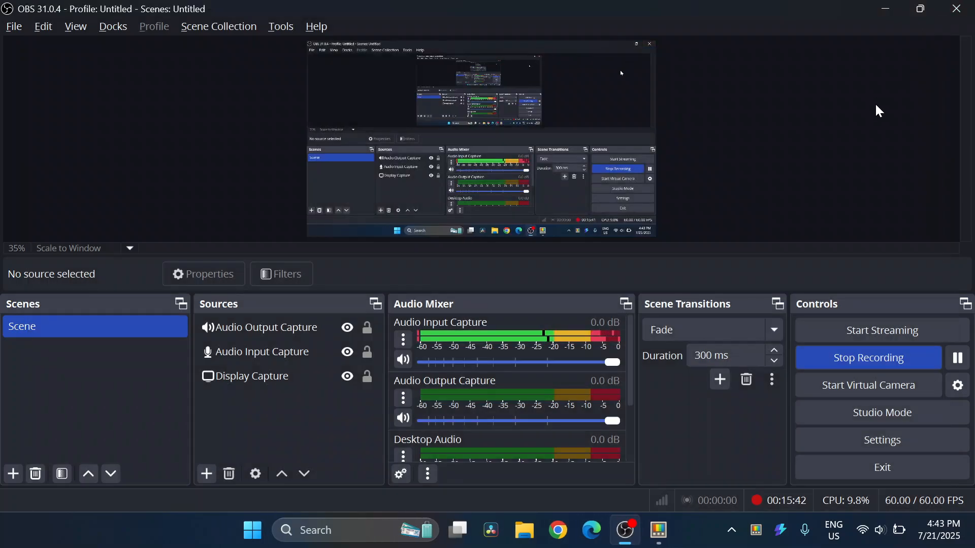